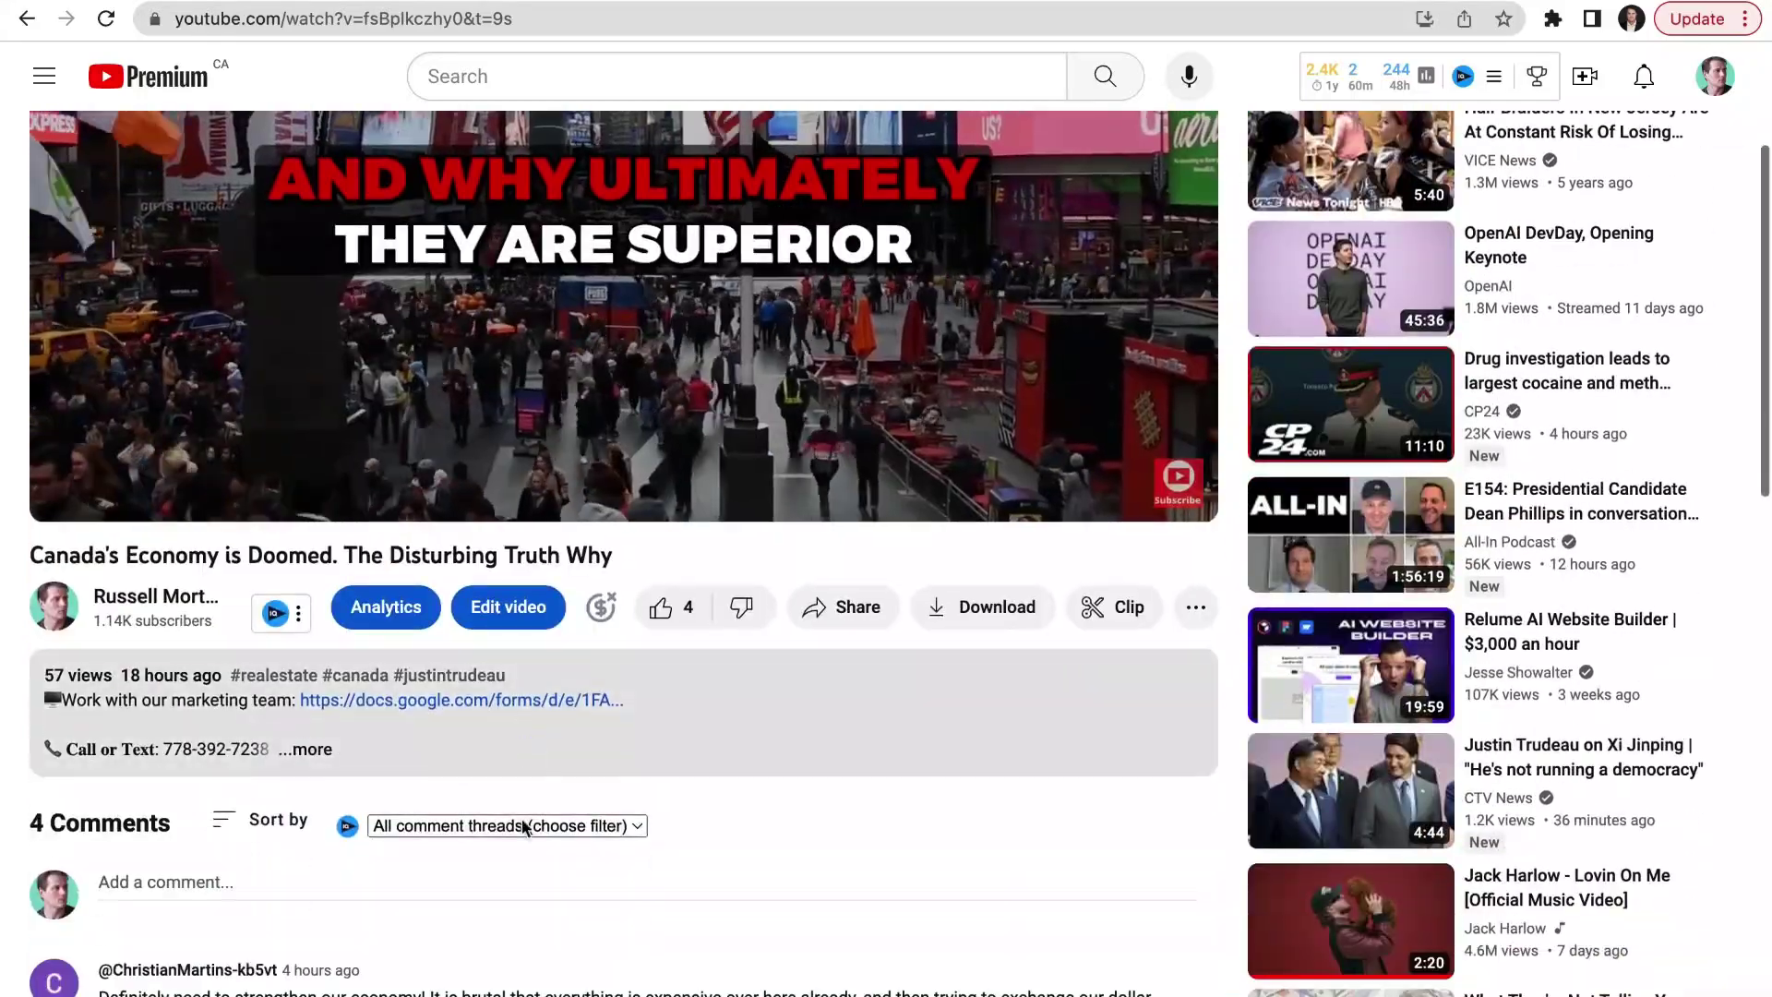
Open the marketing-team Google Form linked in the YouTube video description.
{"action": "left_click", "coordinate": [443, 700]}
{"action": "left_click", "coordinate": [606, 719]}
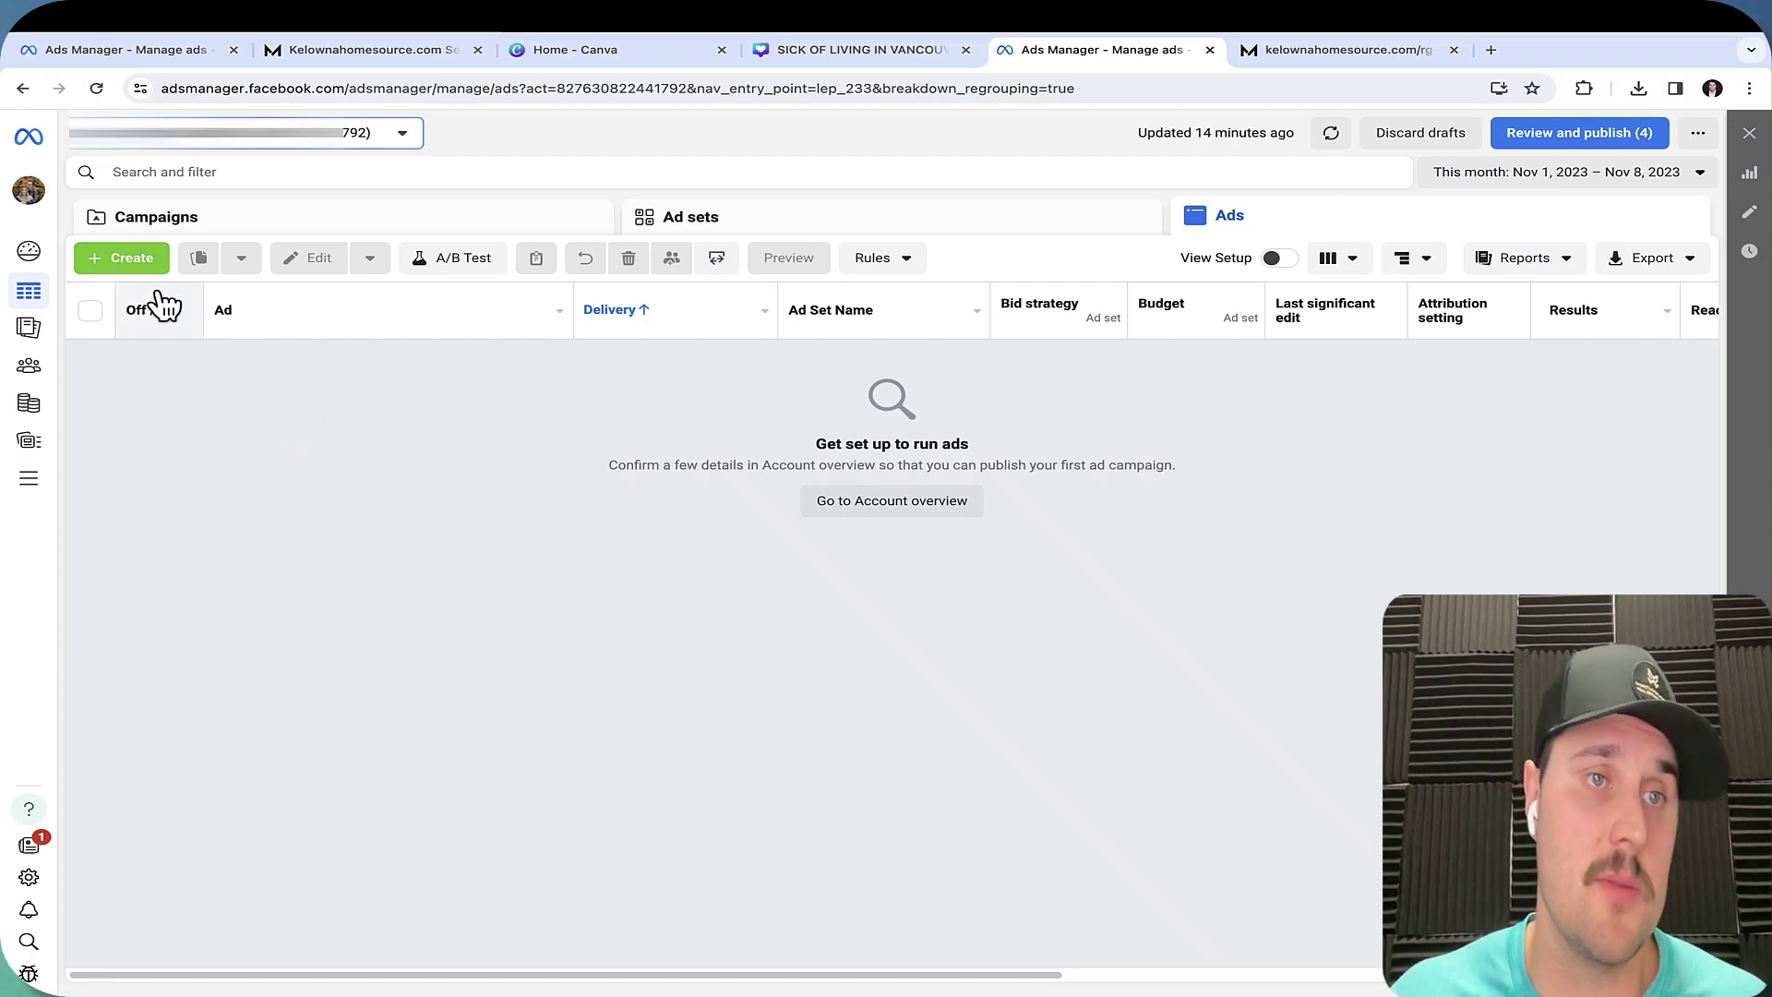
Start a new campaign with the Leads objective.
{"action": "left_click", "coordinate": [144, 259]}
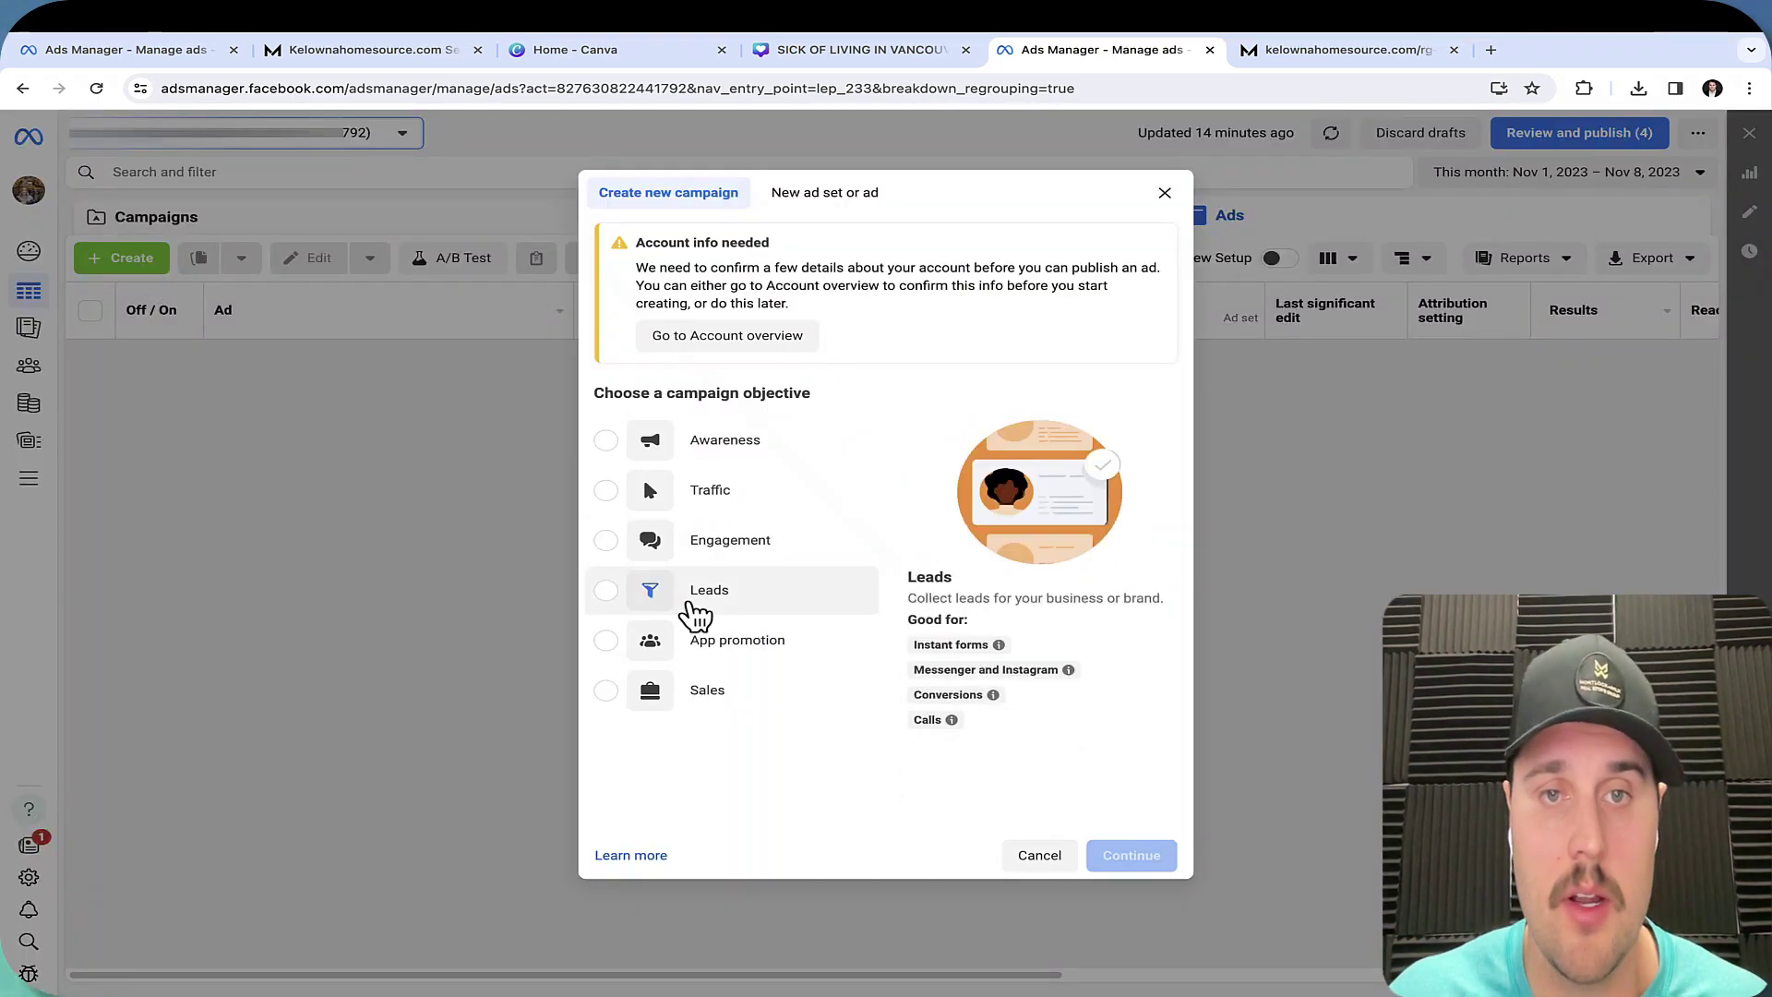
{"action": "left_click", "coordinate": [606, 590]}
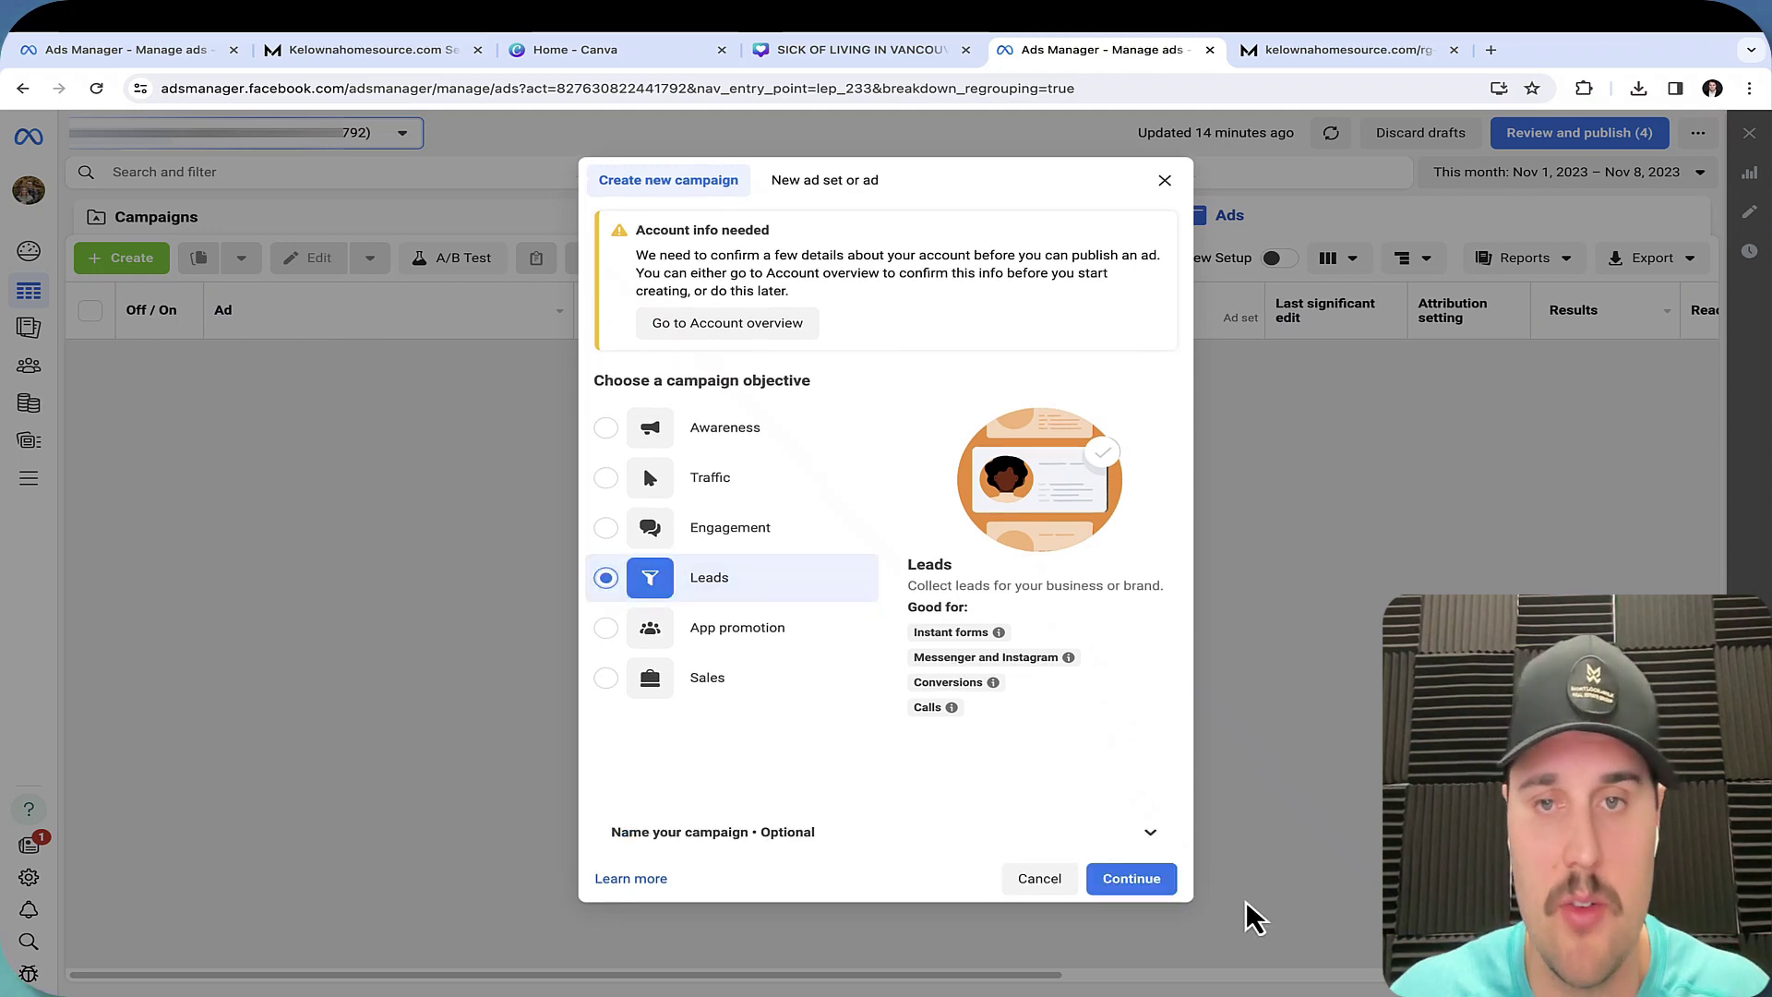
{"action": "left_click", "coordinate": [1135, 877]}
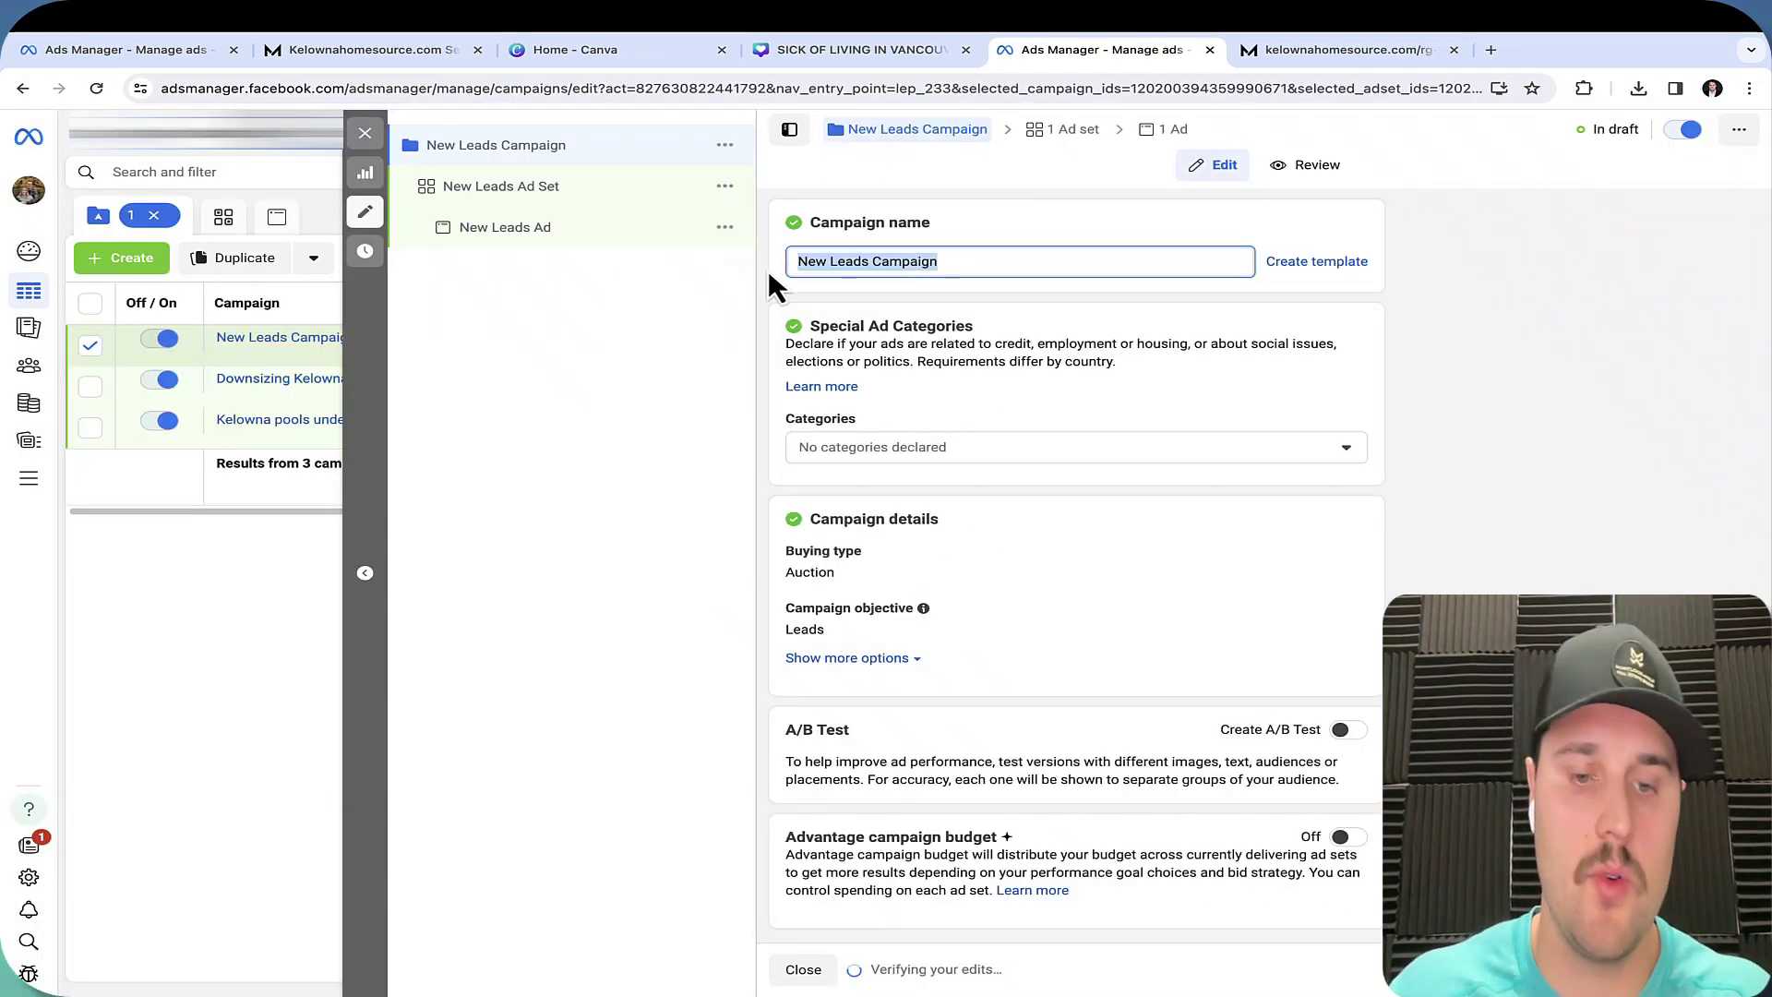
Name the campaign 'Relocation Vancouver', fixing its spelling and capital V.
{"action": "type", "text": "Relocat"}
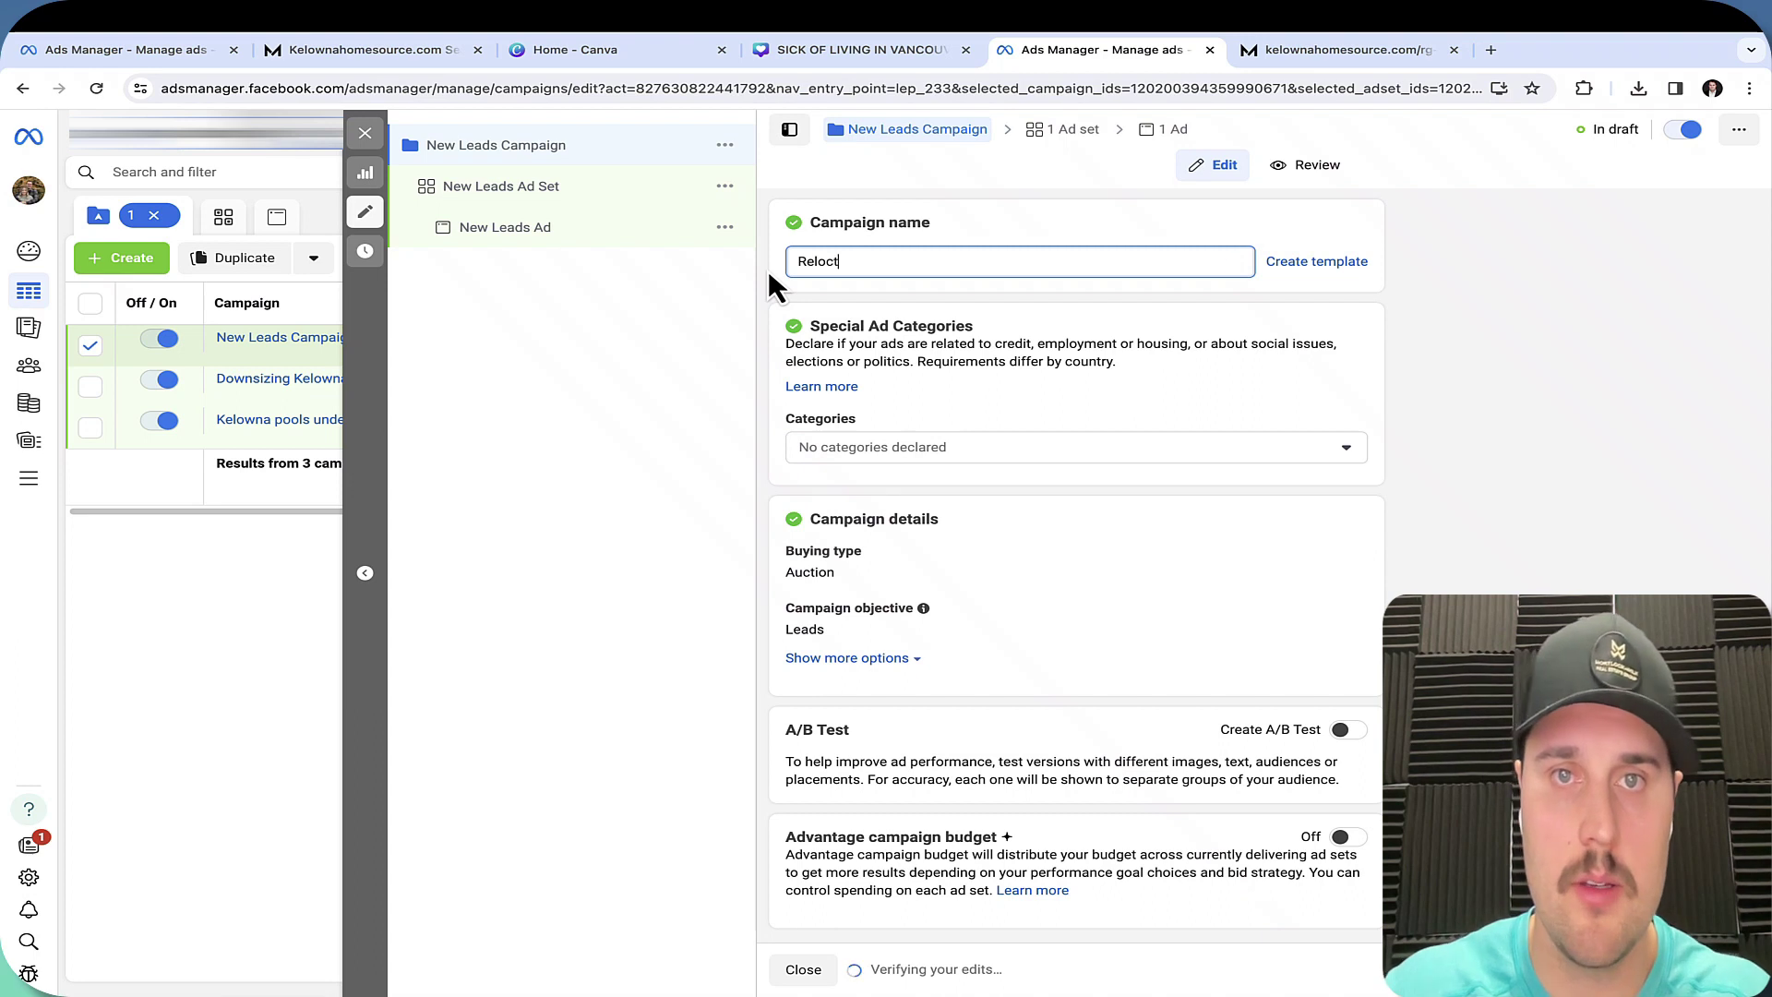
{"action": "type", "text": "ion vancouver"}
{"action": "left_click", "coordinate": [836, 262]}
{"action": "type", "text": "a"}
{"action": "right_click", "coordinate": [894, 262]}
{"action": "key", "text": "Escape"}
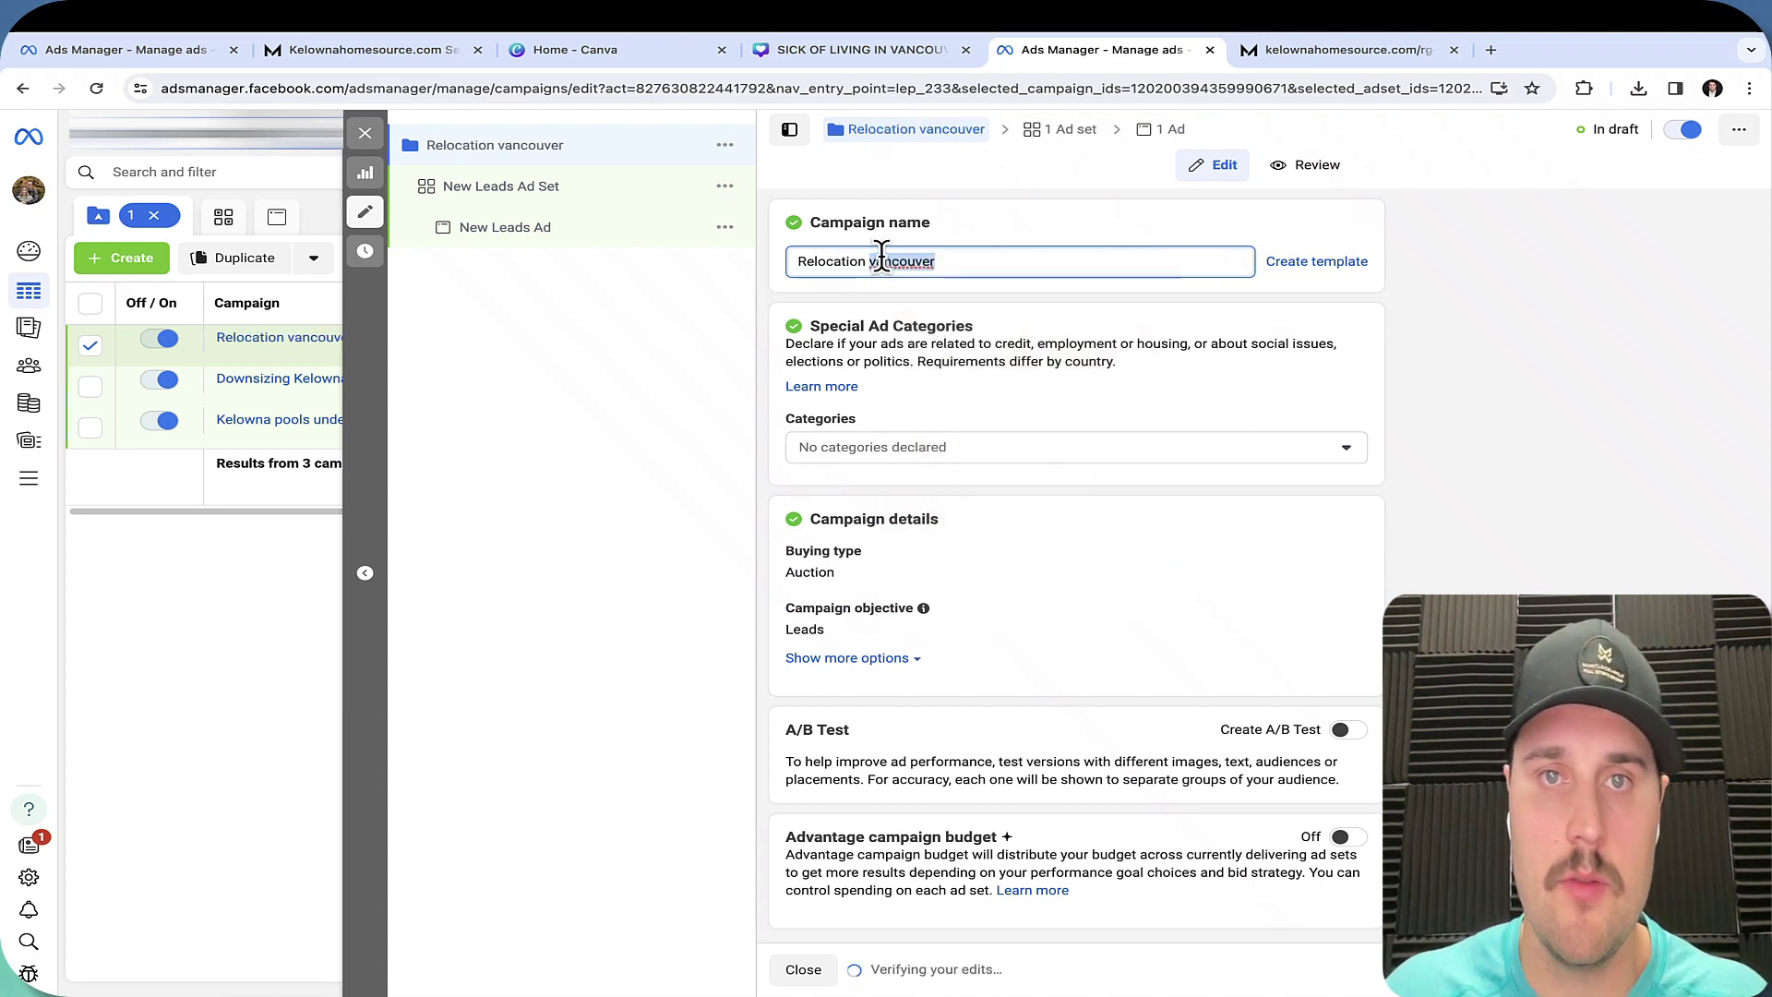
{"action": "left_click", "coordinate": [881, 256]}
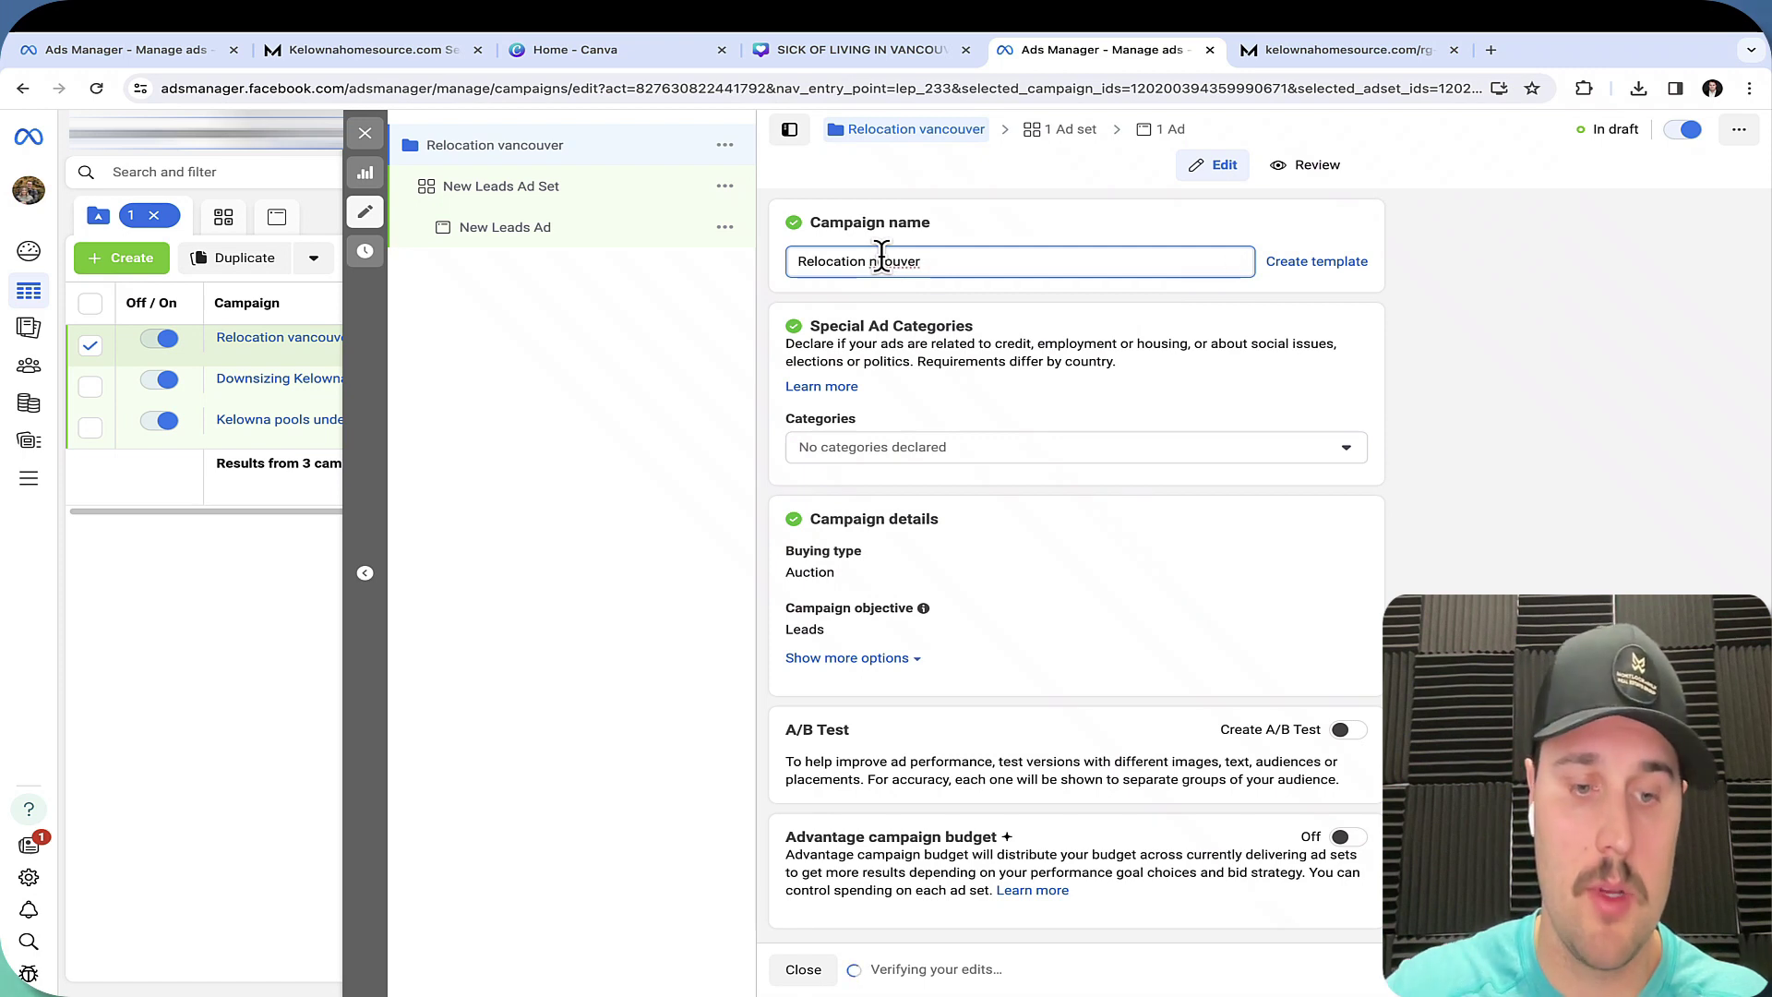
{"action": "key", "text": "BackSpace"}
{"action": "type", "text": "Va"}
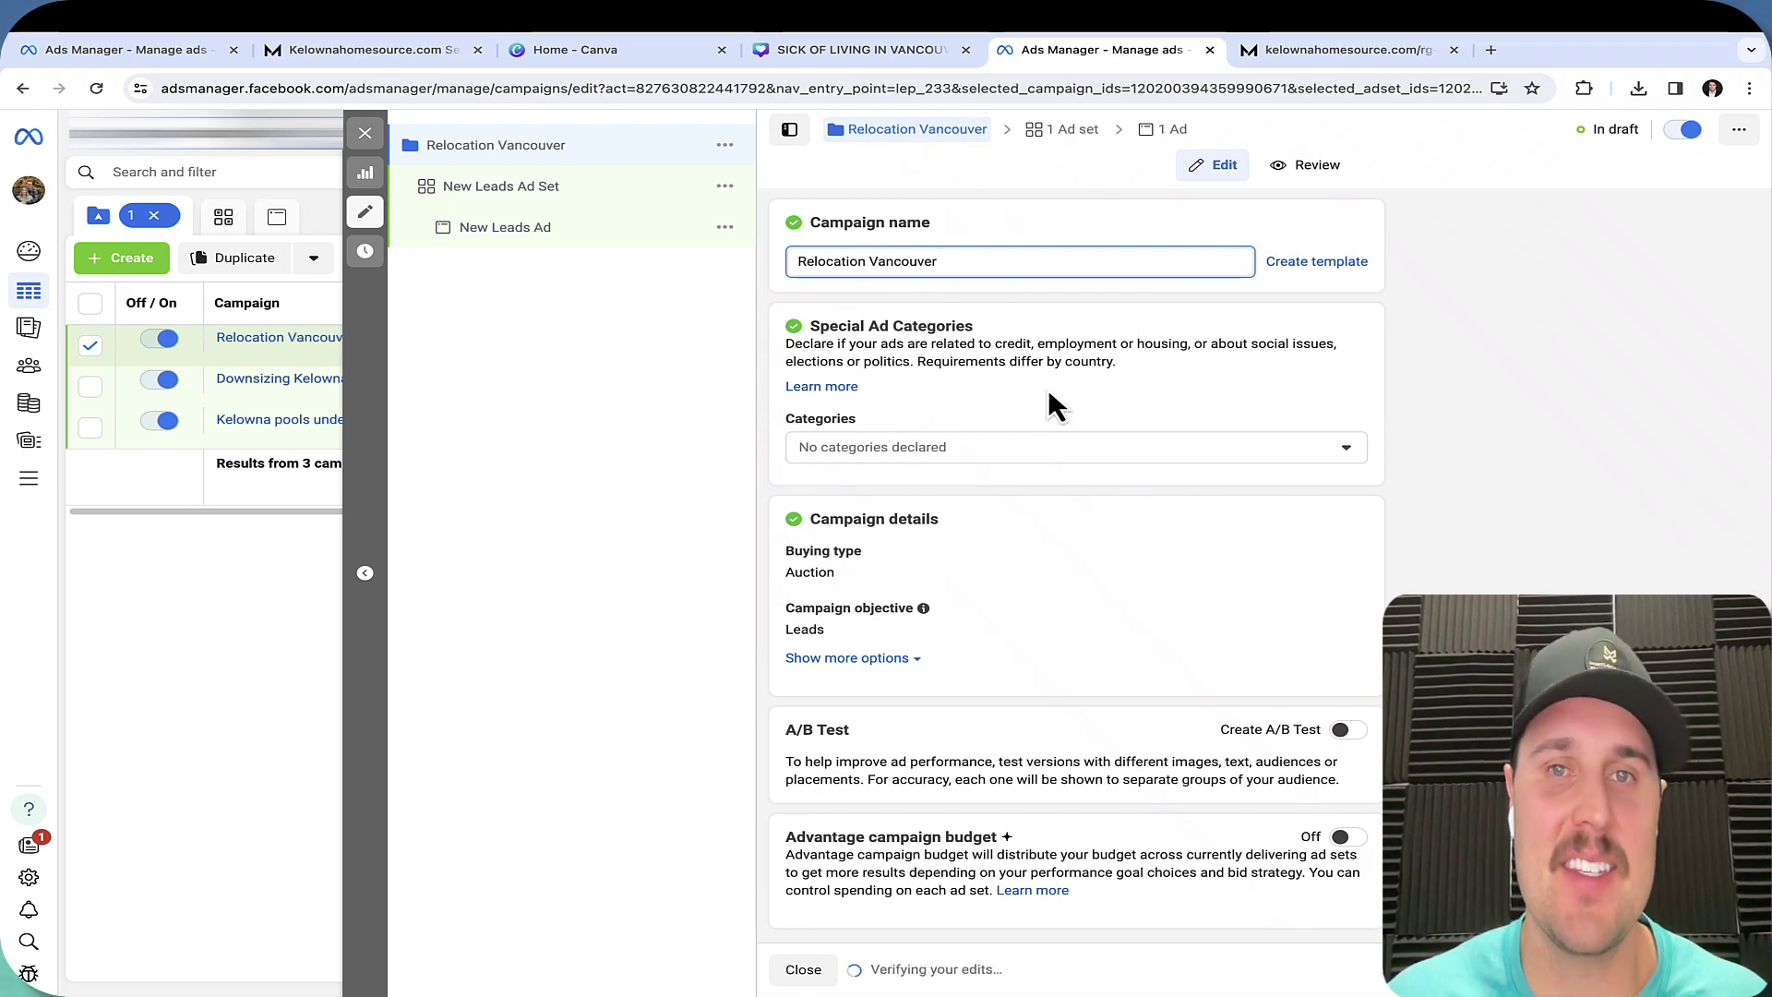
Declare Housing as the campaign's special ad category, keeping Canada as the country.
{"action": "left_click", "coordinate": [1032, 449]}
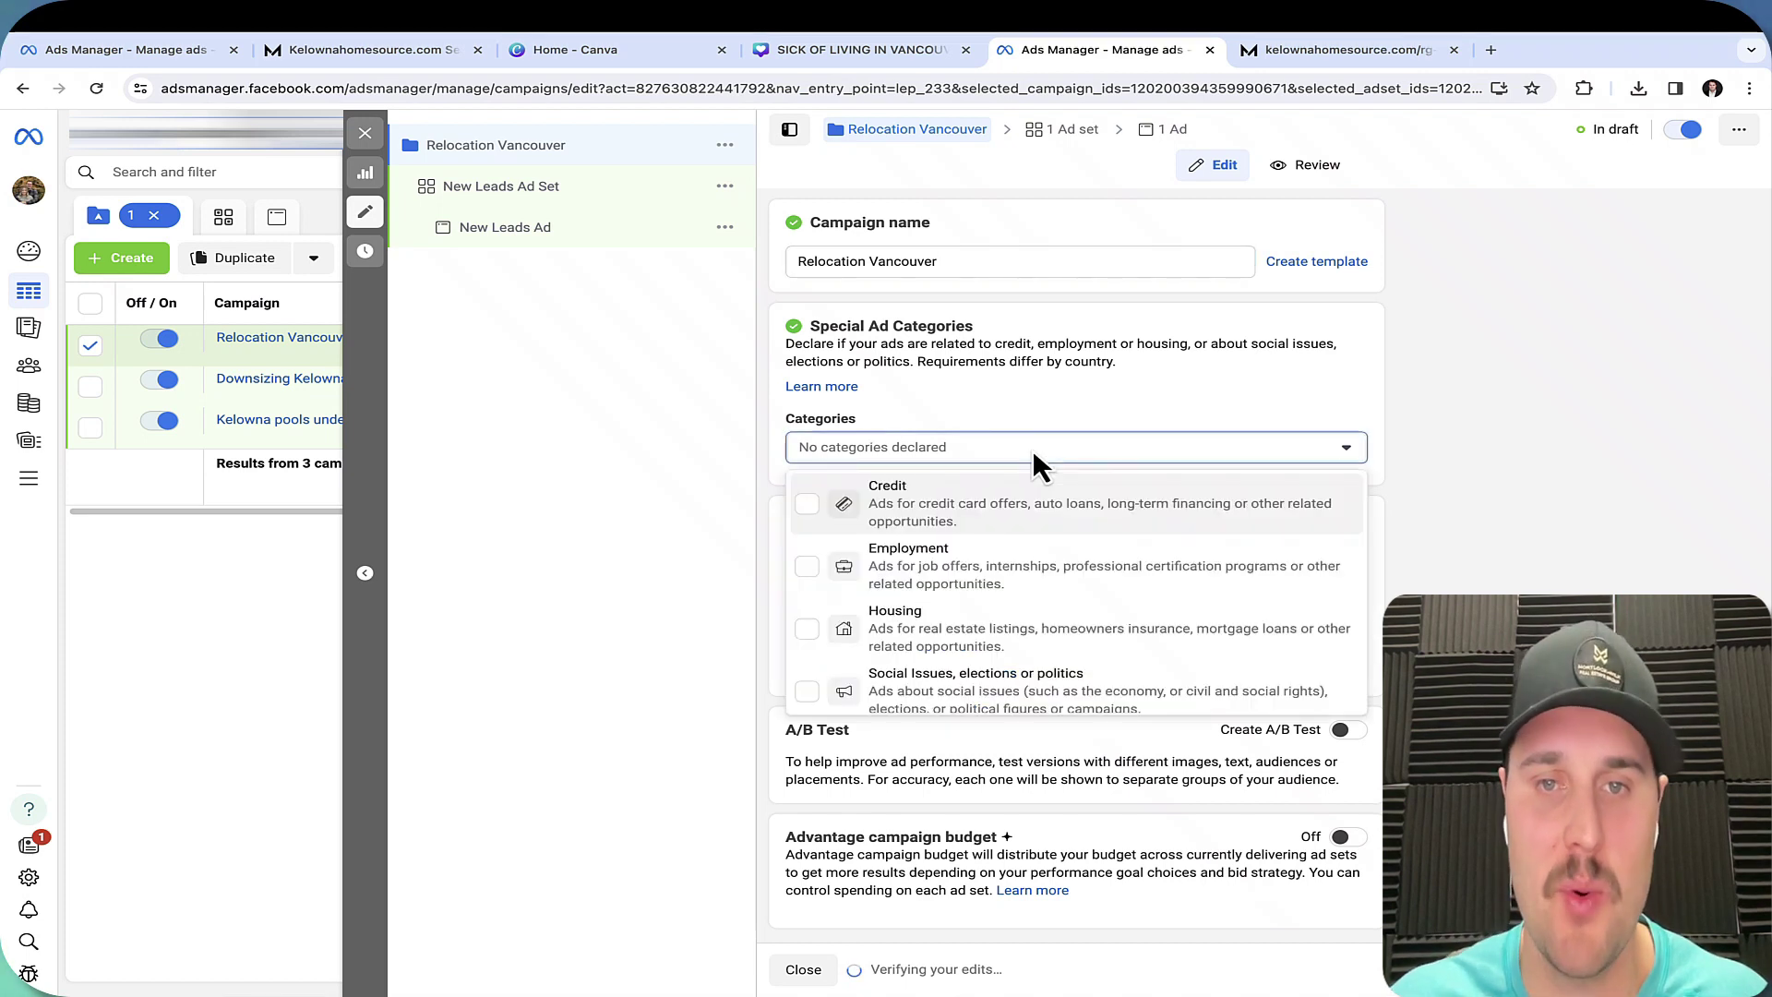
{"action": "left_click", "coordinate": [811, 637]}
{"action": "left_click", "coordinate": [1008, 358]}
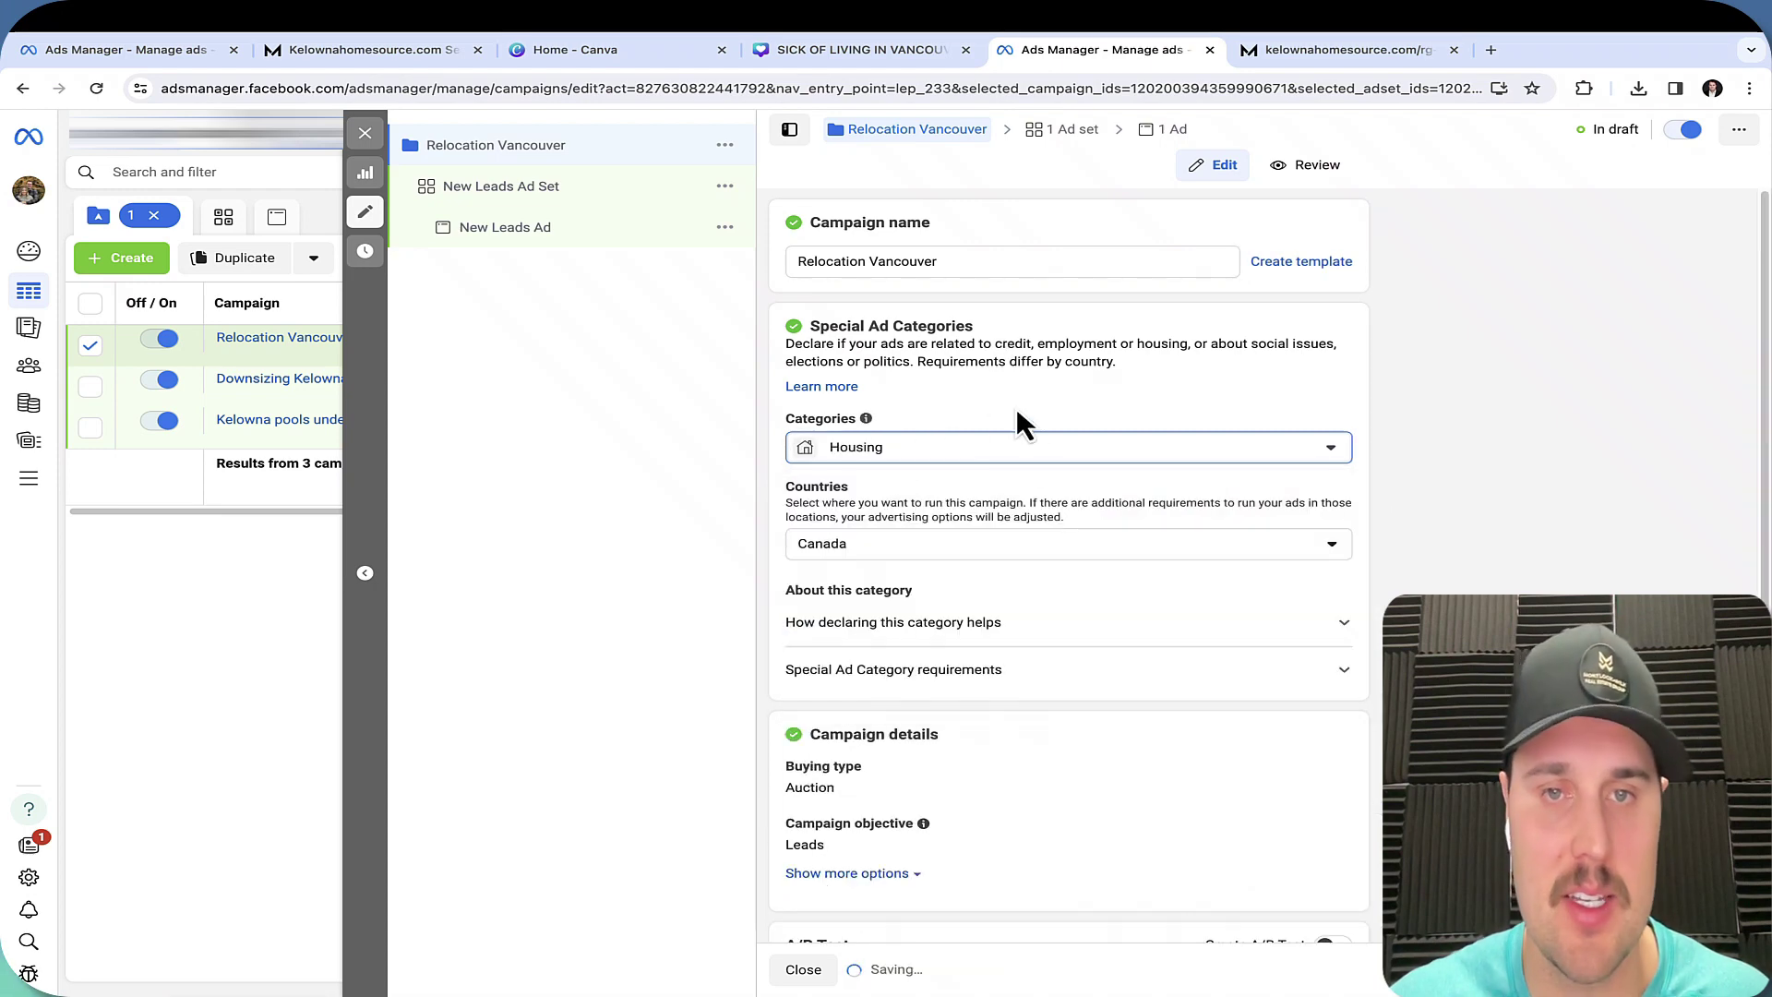
{"action": "scroll", "coordinate": [983, 482], "scroll_direction": "down", "scroll_amount": 3}
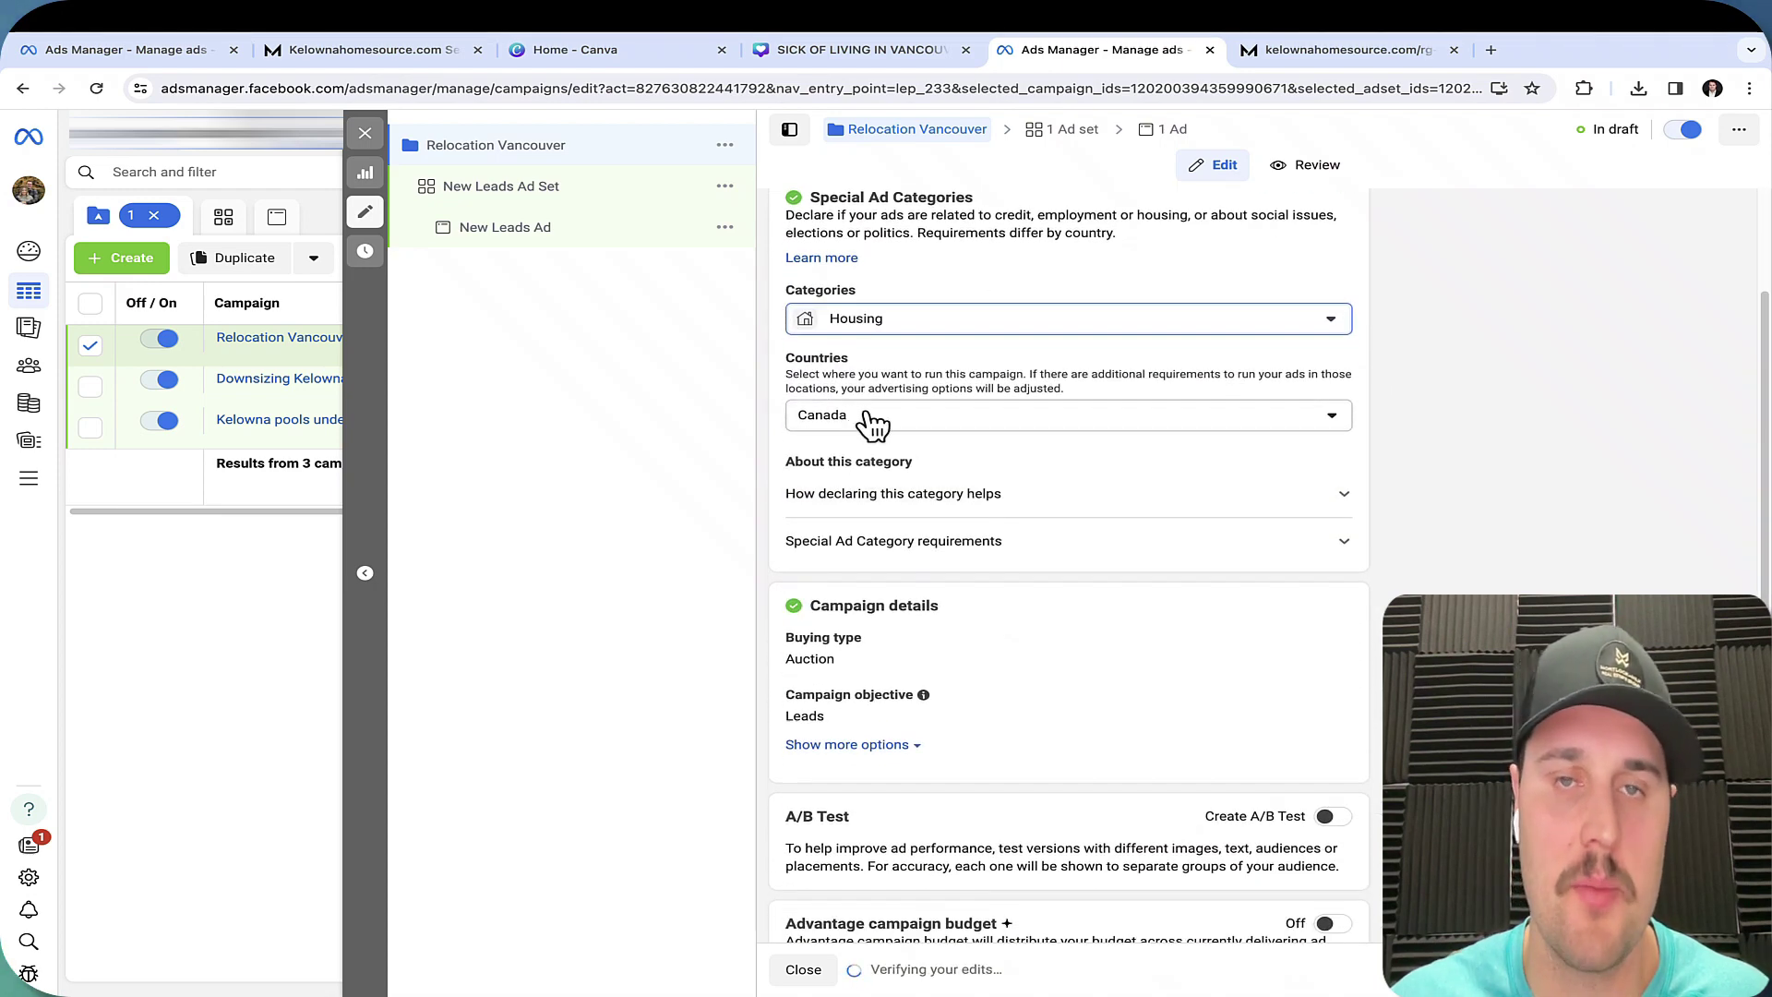
{"action": "scroll", "coordinate": [873, 426], "scroll_direction": "down", "scroll_amount": 1}
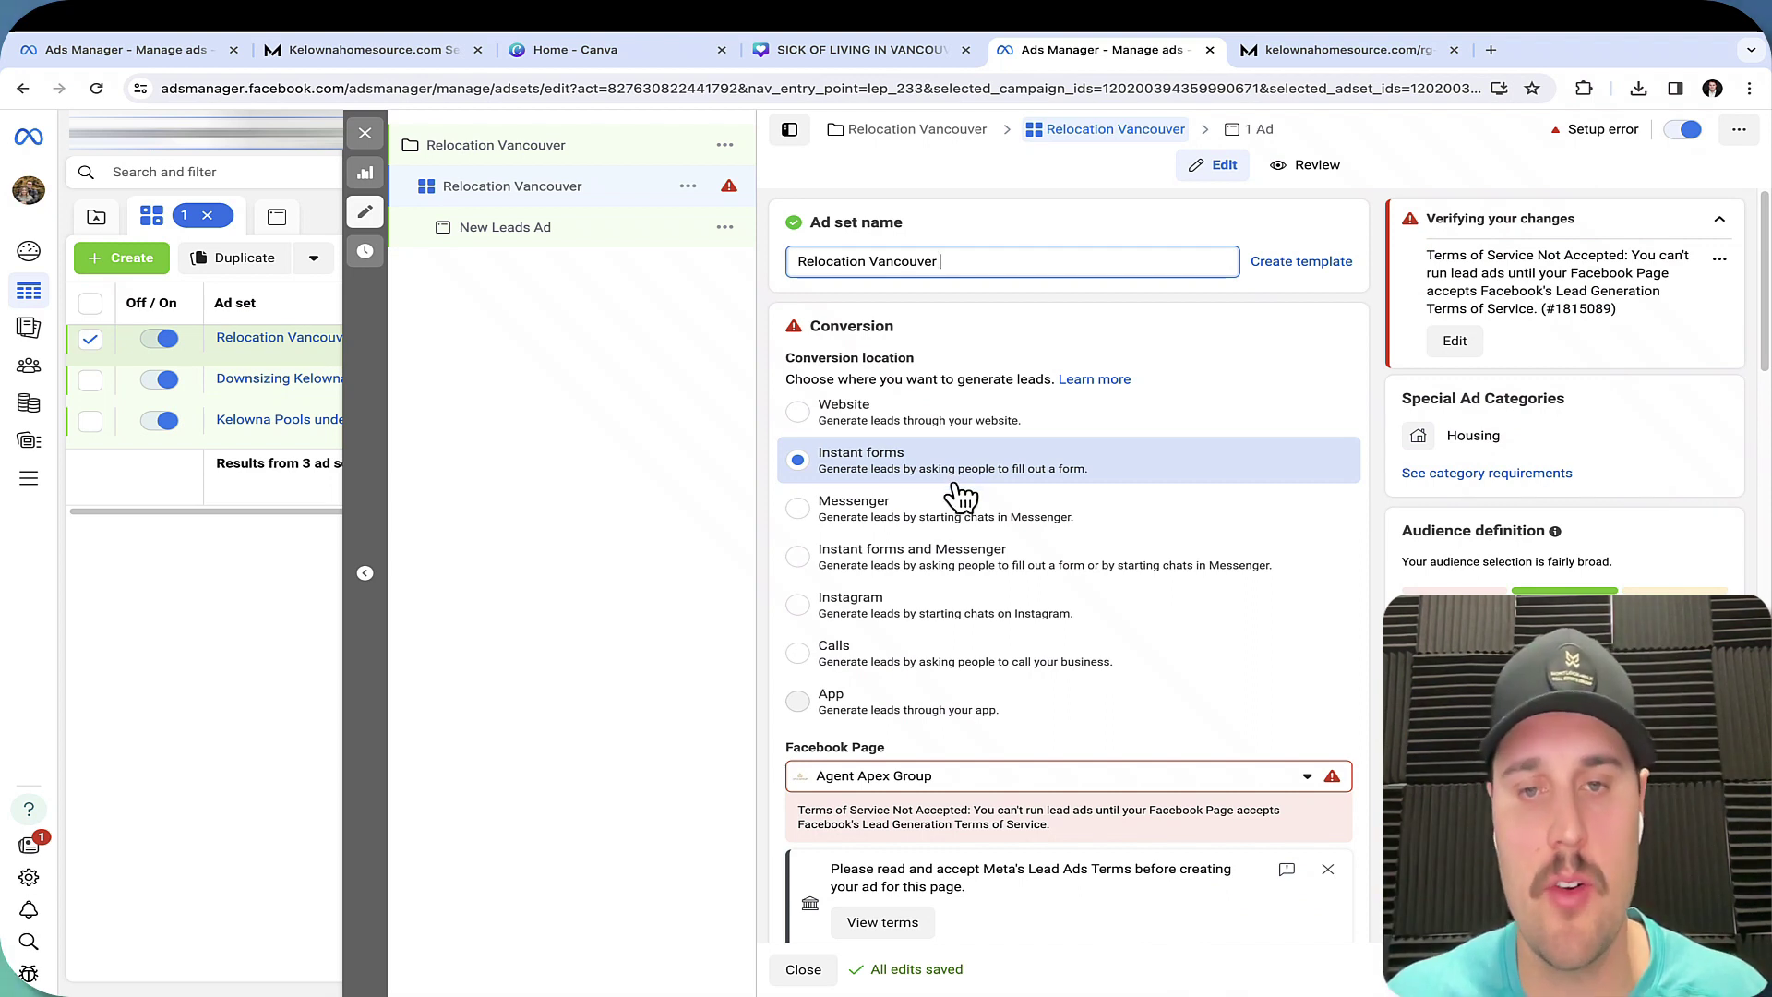
Pick Mortlock-Wilk Real Estate Group as the ad set's Page and review budget, schedule and audience.
{"action": "left_click", "coordinate": [1060, 780]}
{"action": "left_click", "coordinate": [960, 646]}
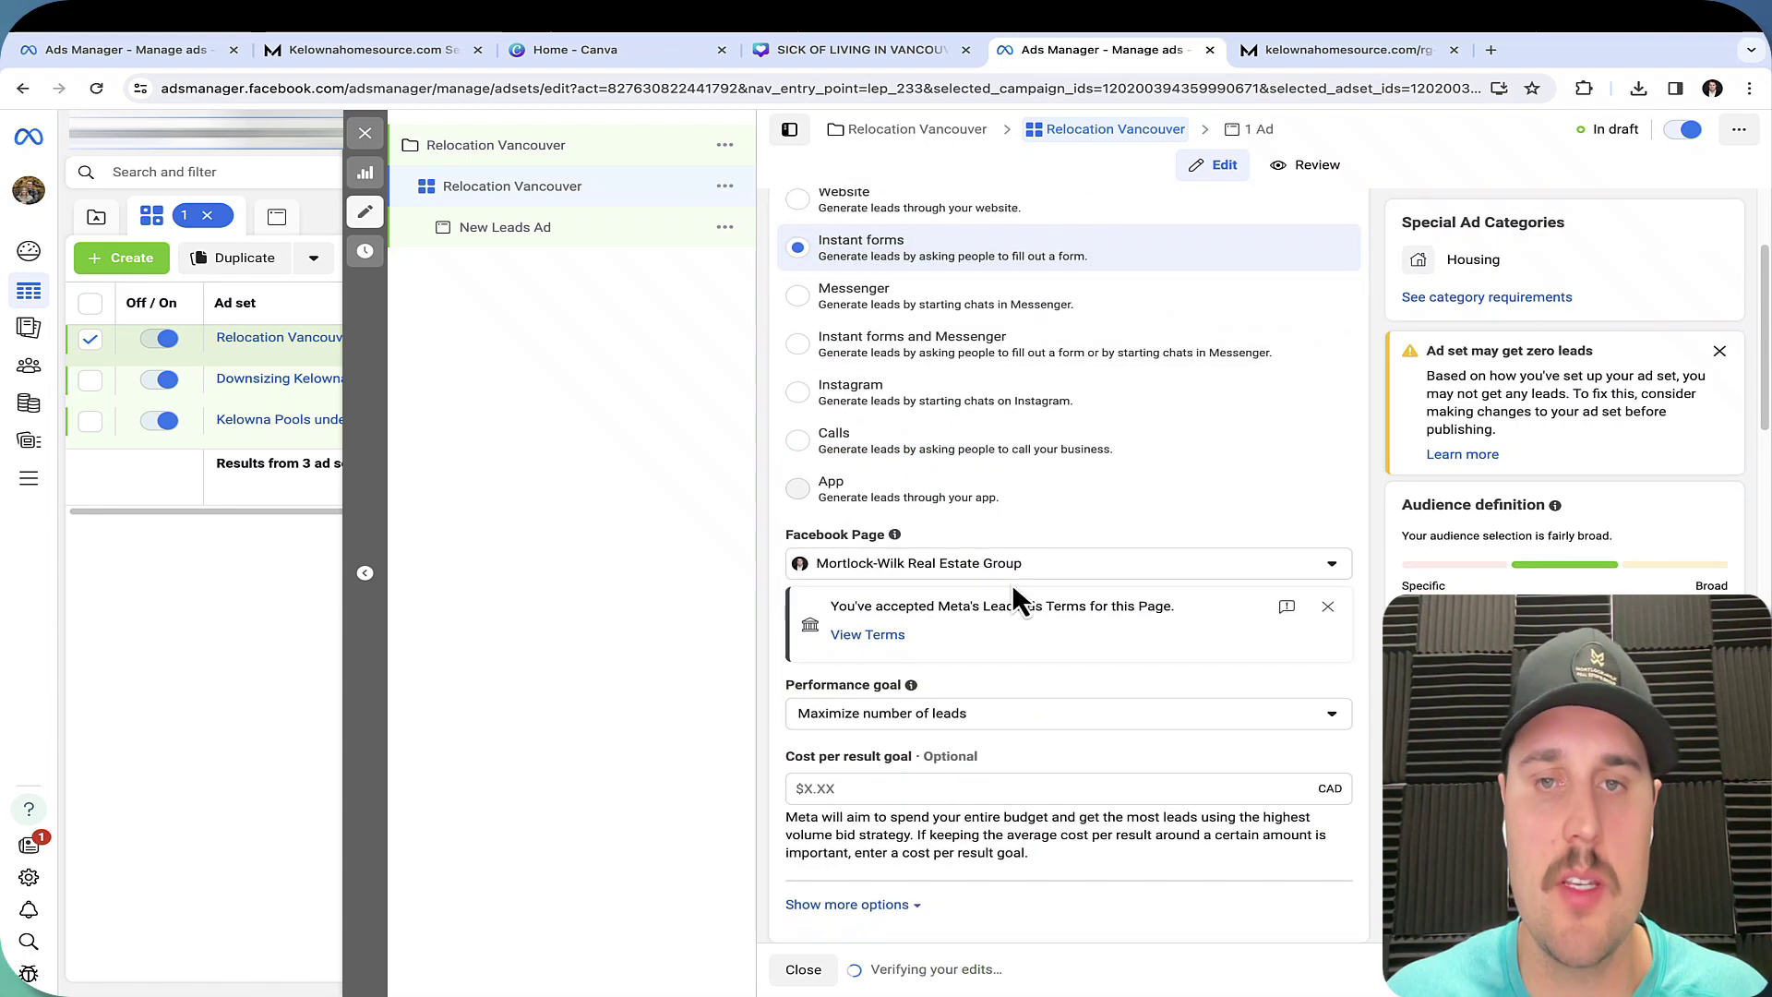
{"action": "scroll", "coordinate": [1026, 591], "scroll_direction": "down", "scroll_amount": 2}
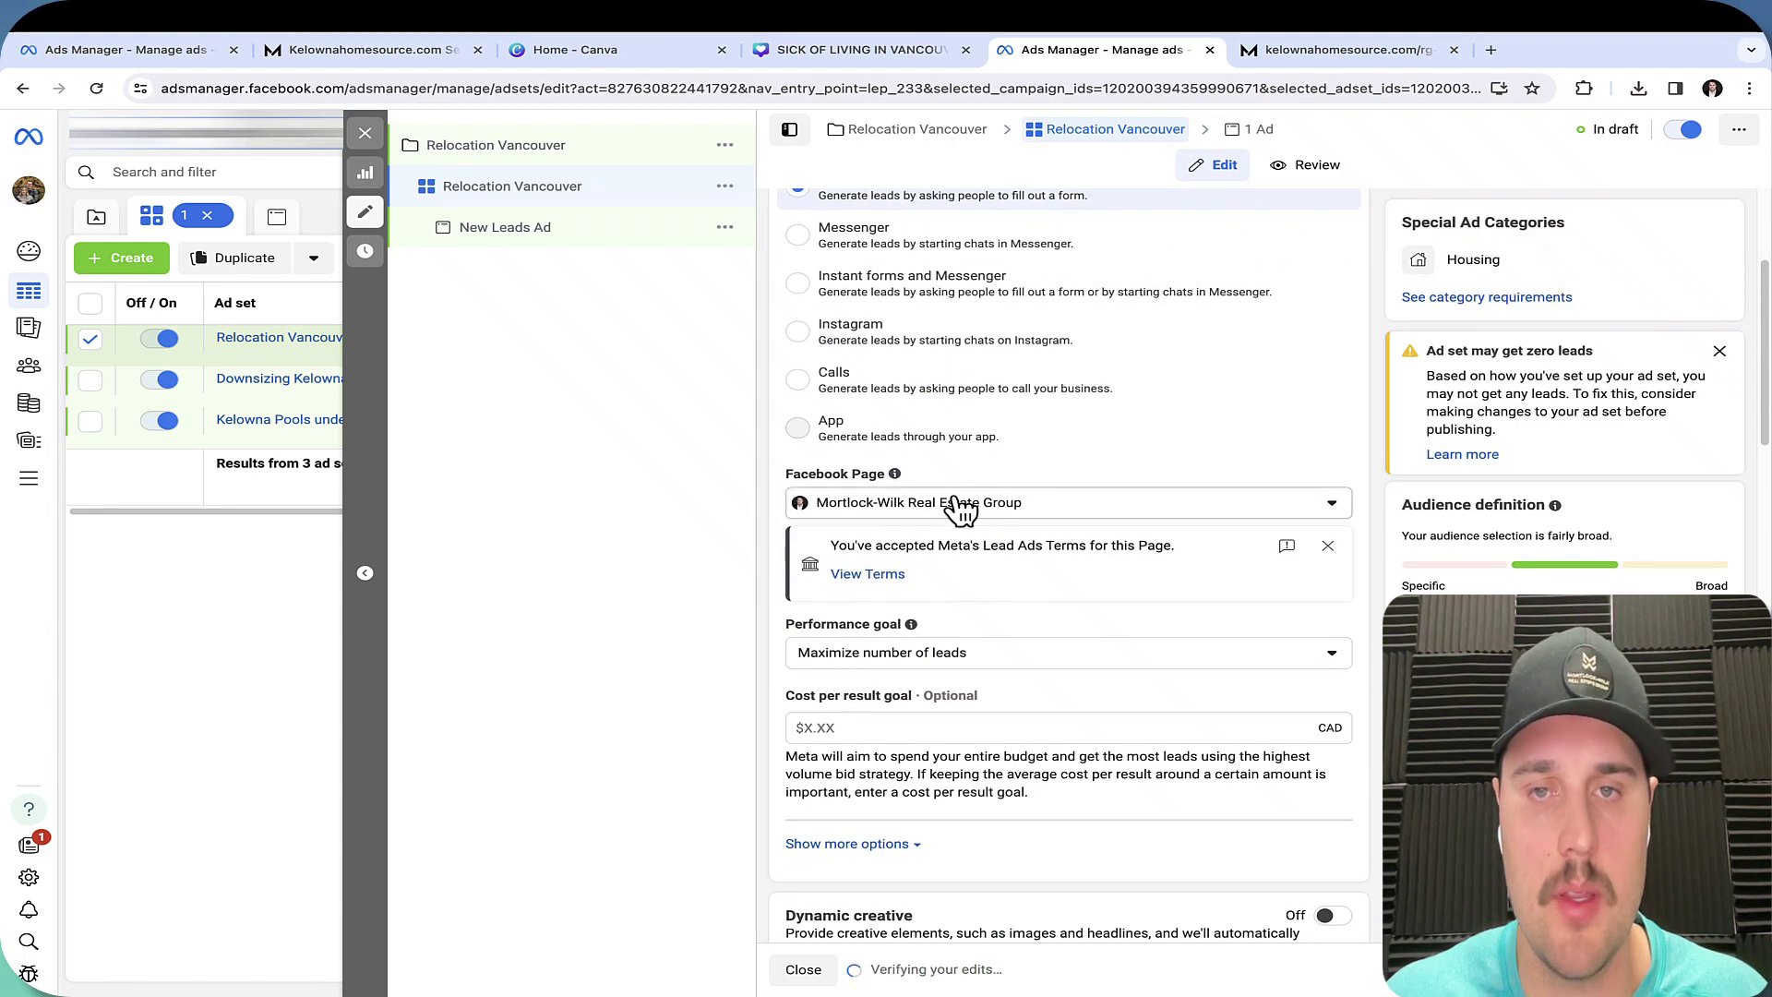
{"action": "scroll", "coordinate": [1036, 513], "scroll_direction": "down", "scroll_amount": 3}
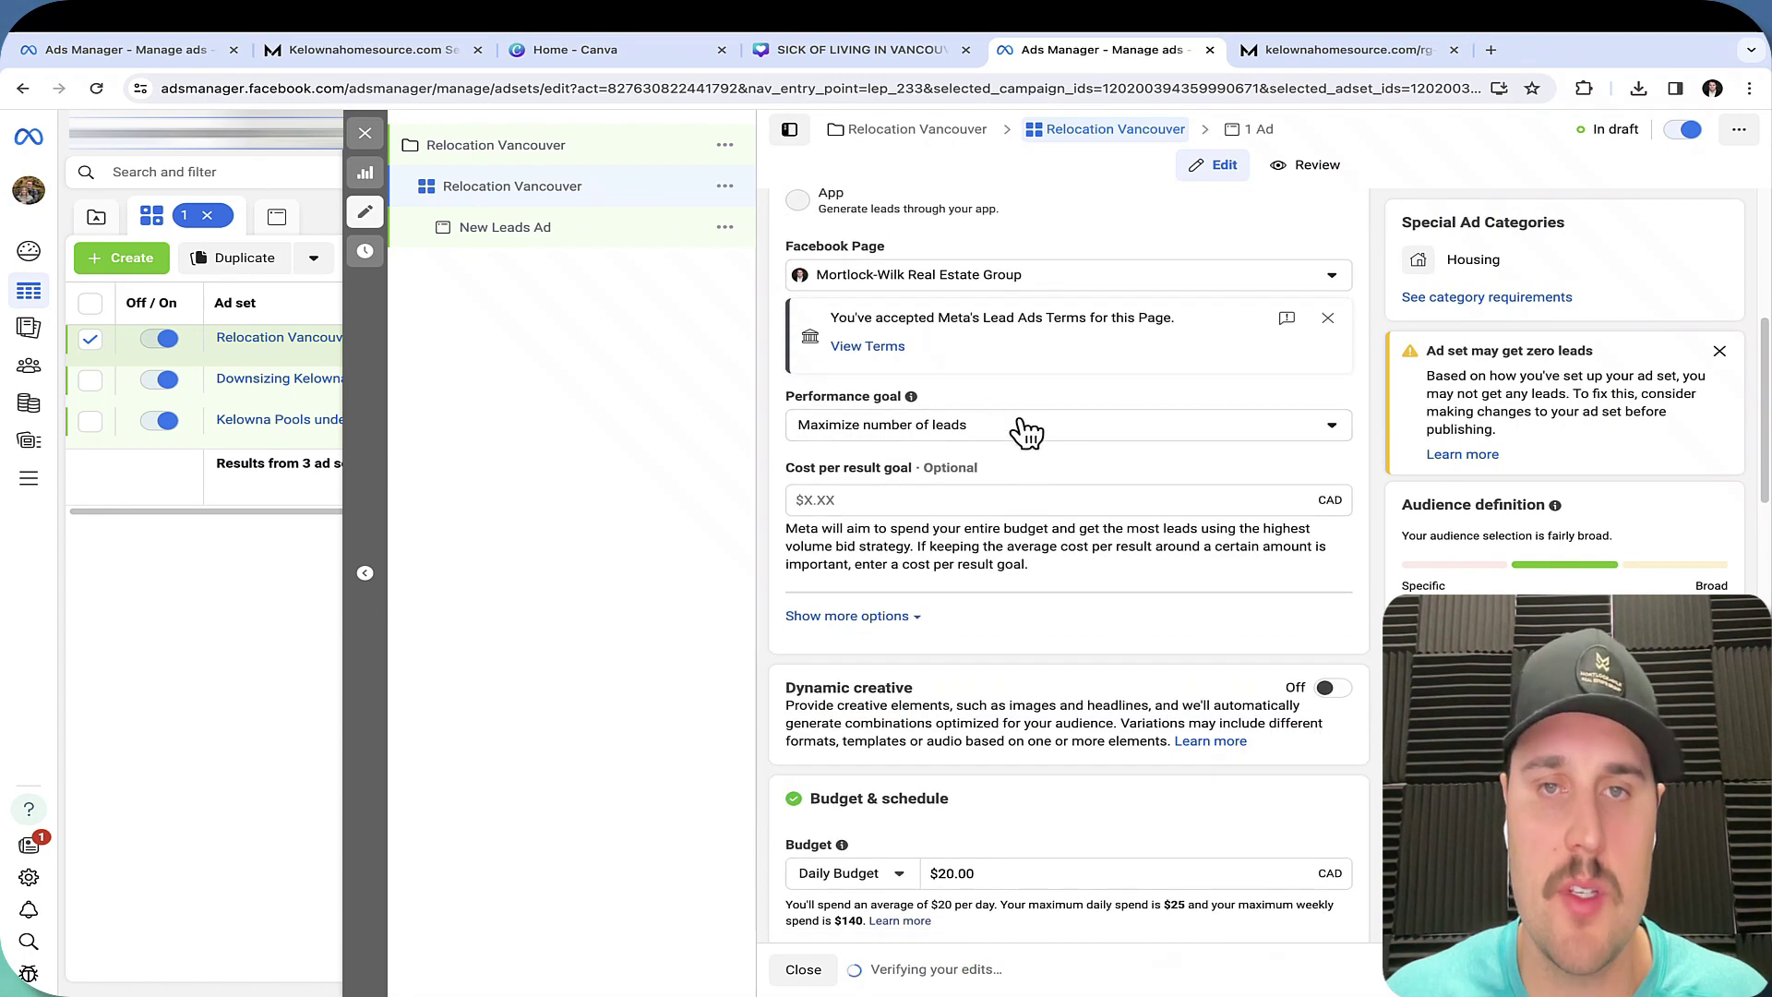
{"action": "mouse_move", "coordinate": [984, 503]}
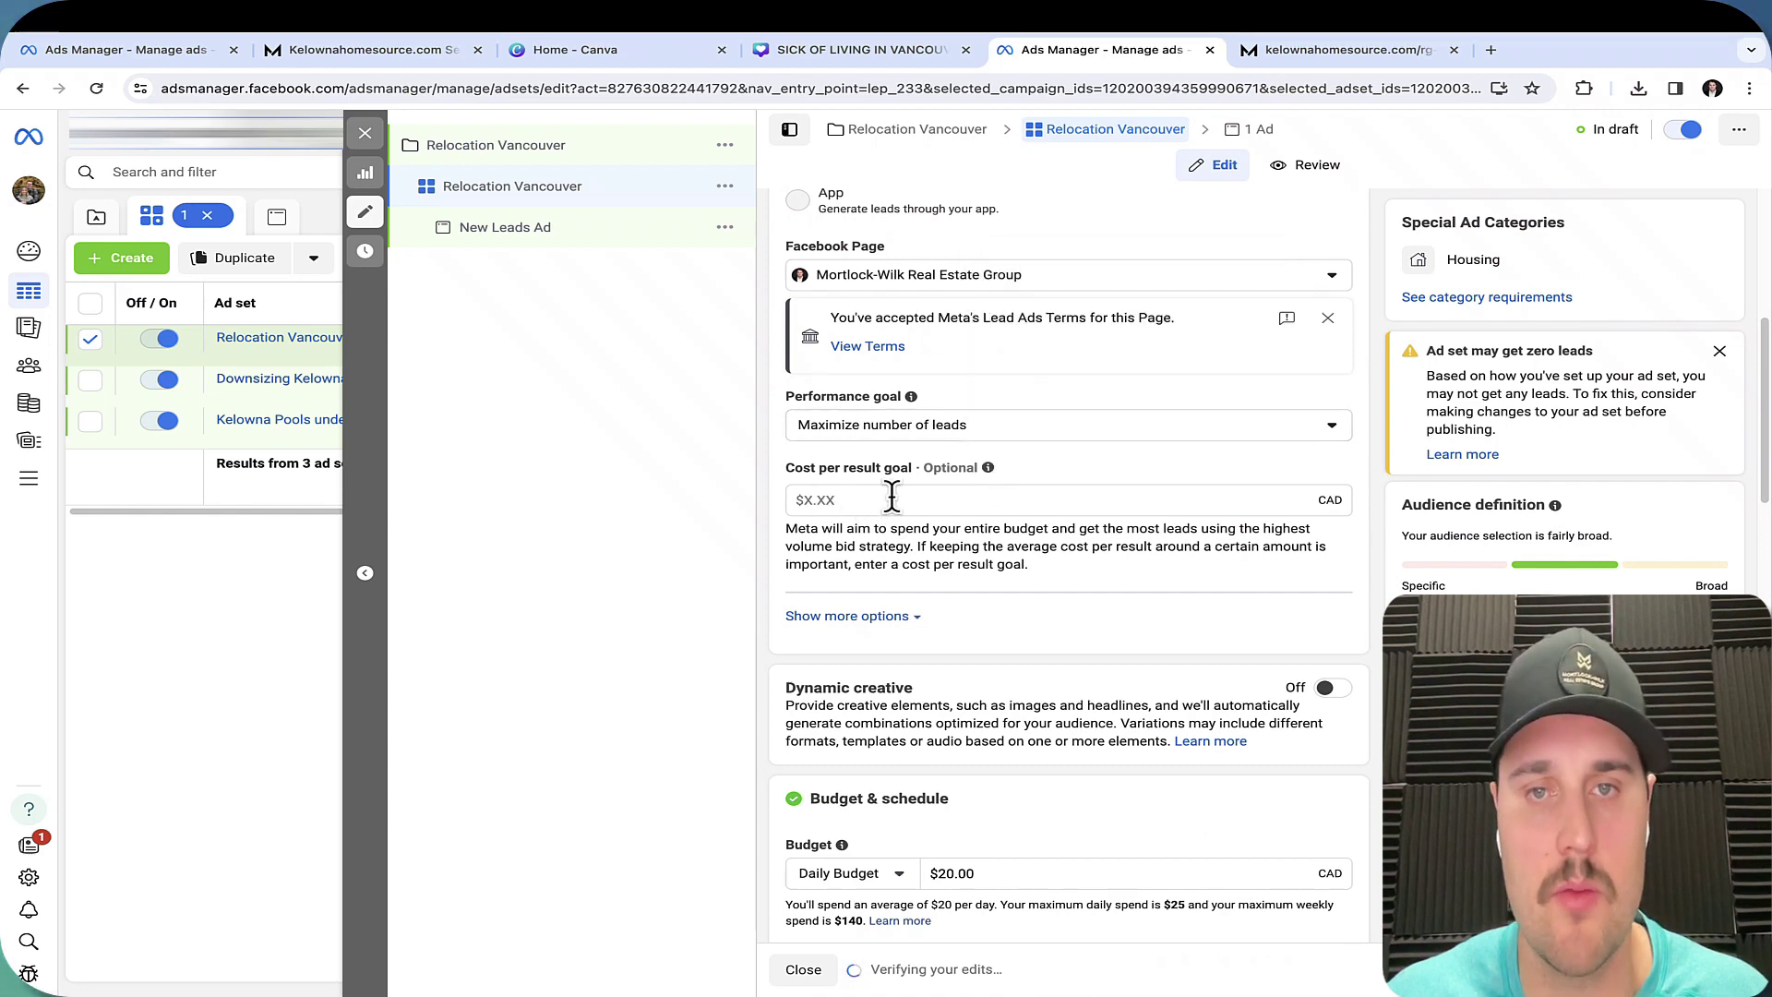
{"action": "scroll", "coordinate": [892, 496], "scroll_direction": "down", "scroll_amount": 4}
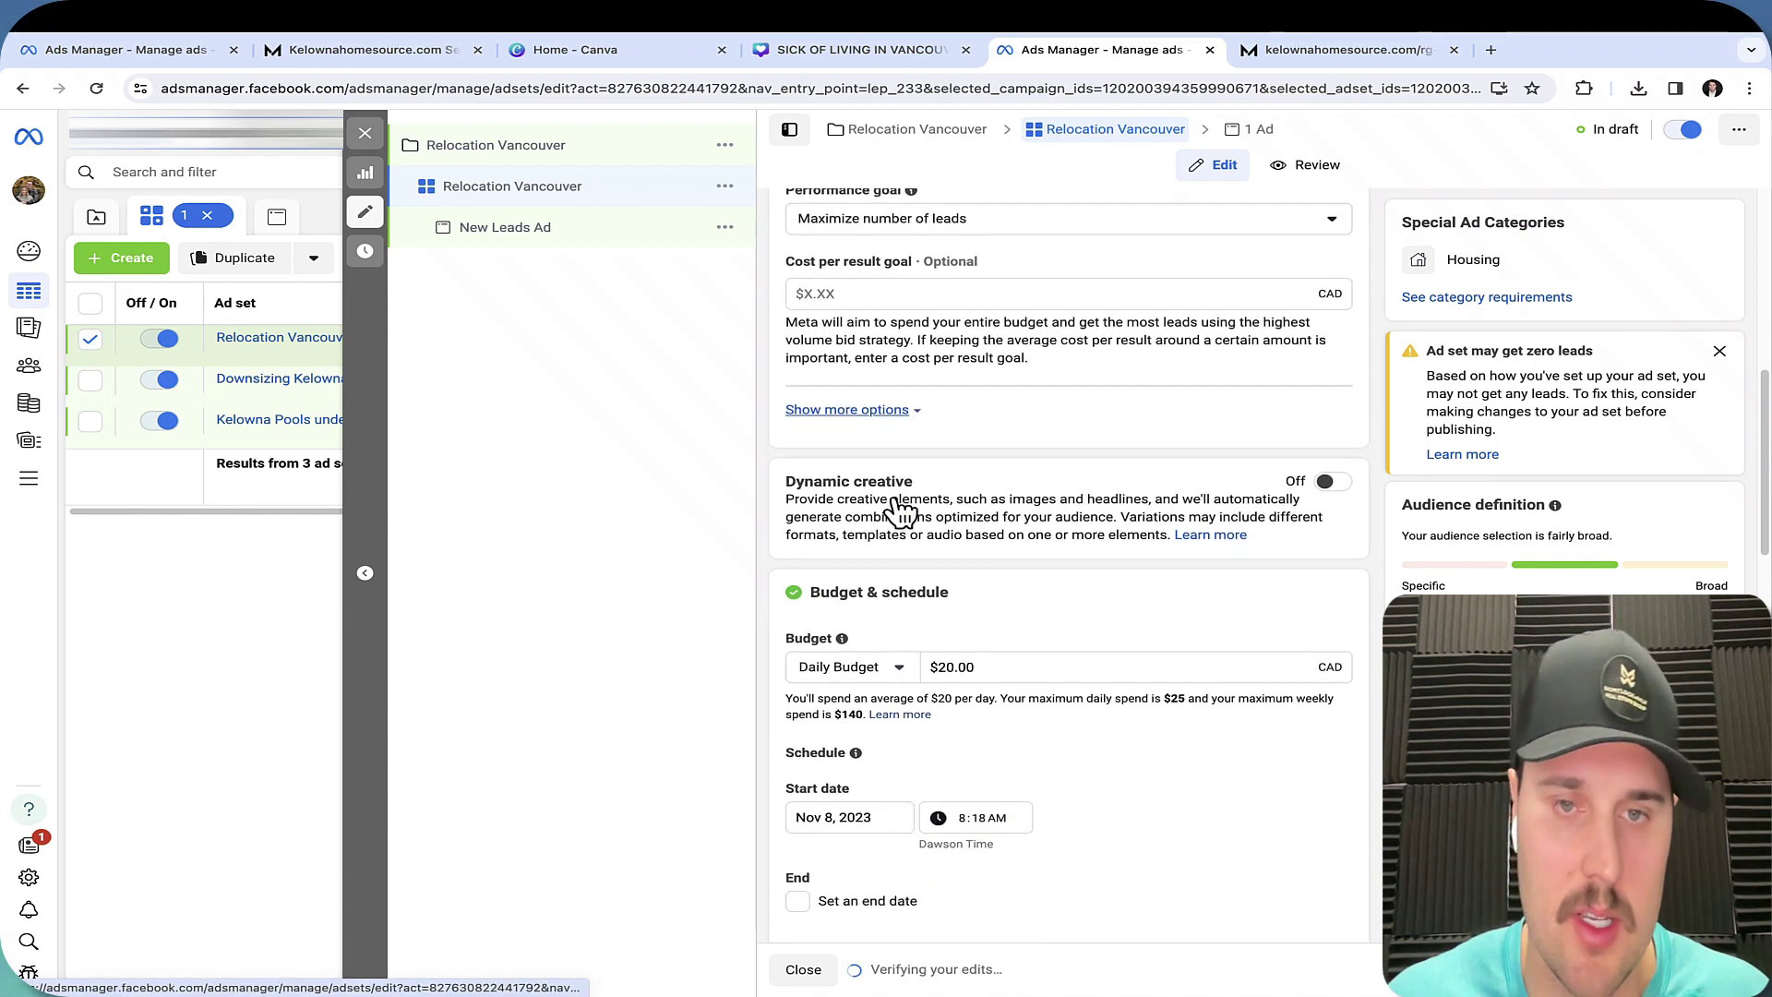
{"action": "scroll", "coordinate": [961, 623], "scroll_direction": "down", "scroll_amount": 1}
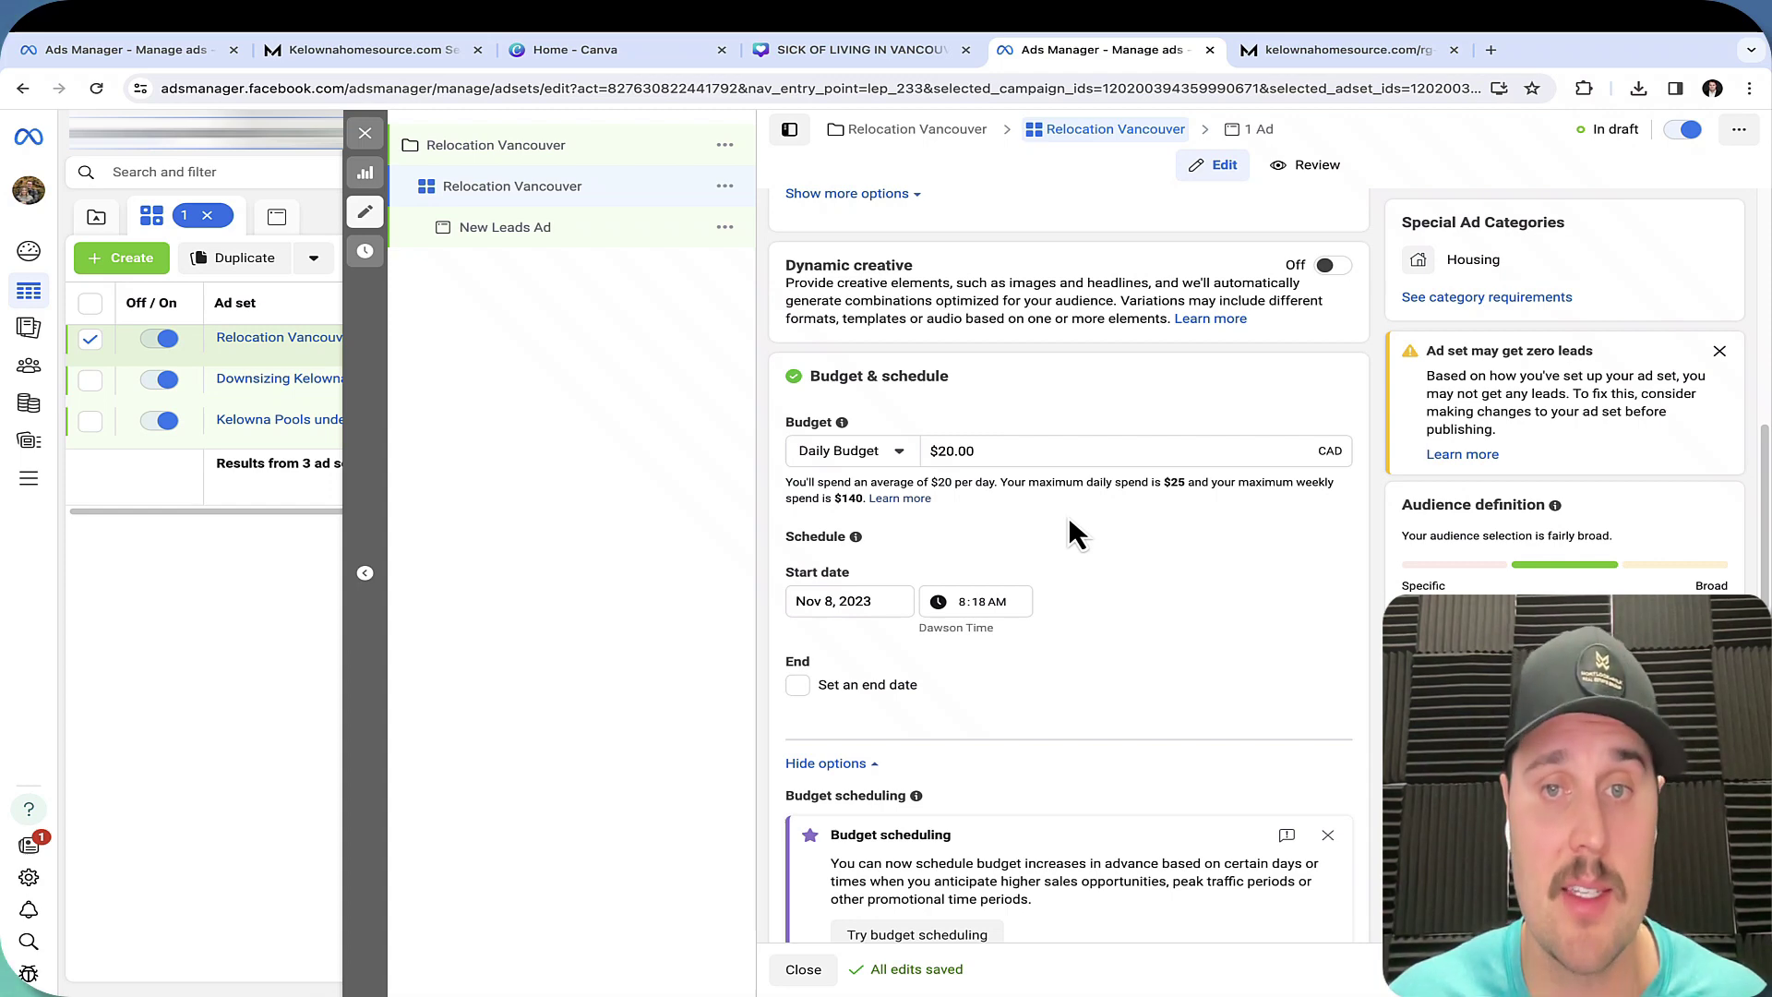
{"action": "scroll", "coordinate": [1062, 499], "scroll_direction": "down", "scroll_amount": 2}
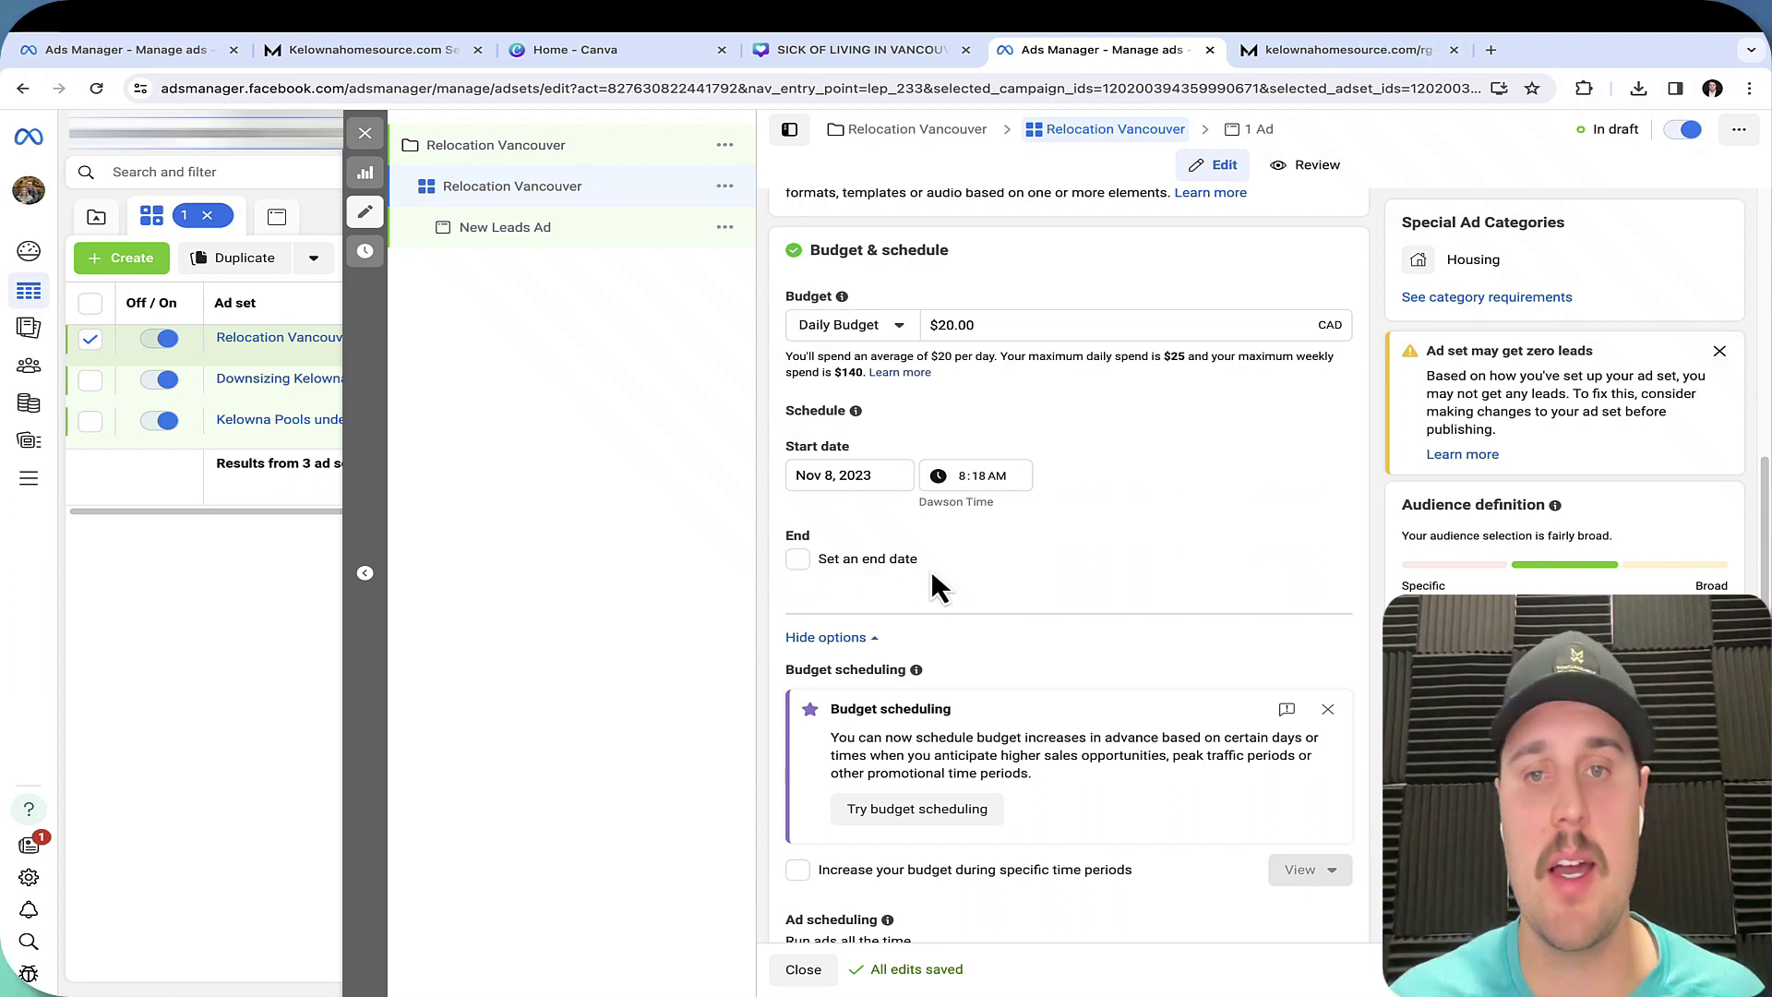
{"action": "scroll", "coordinate": [931, 568], "scroll_direction": "down", "scroll_amount": 4}
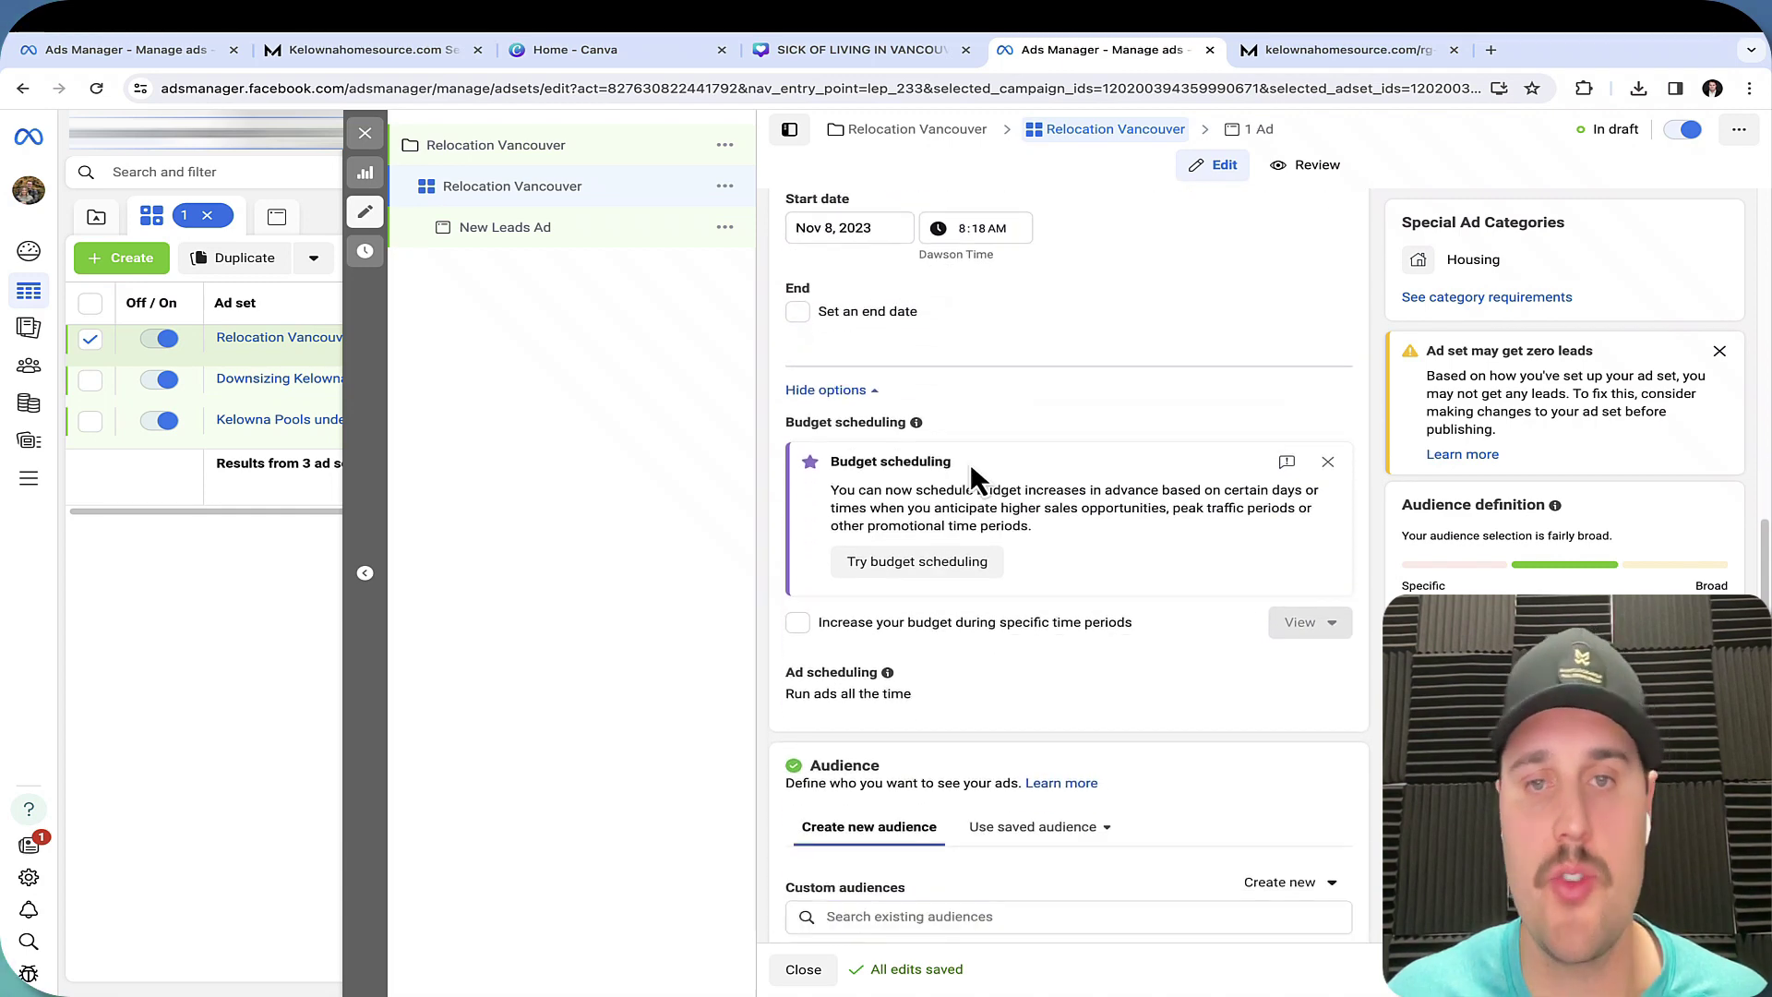
{"action": "scroll", "coordinate": [971, 463], "scroll_direction": "down", "scroll_amount": 4}
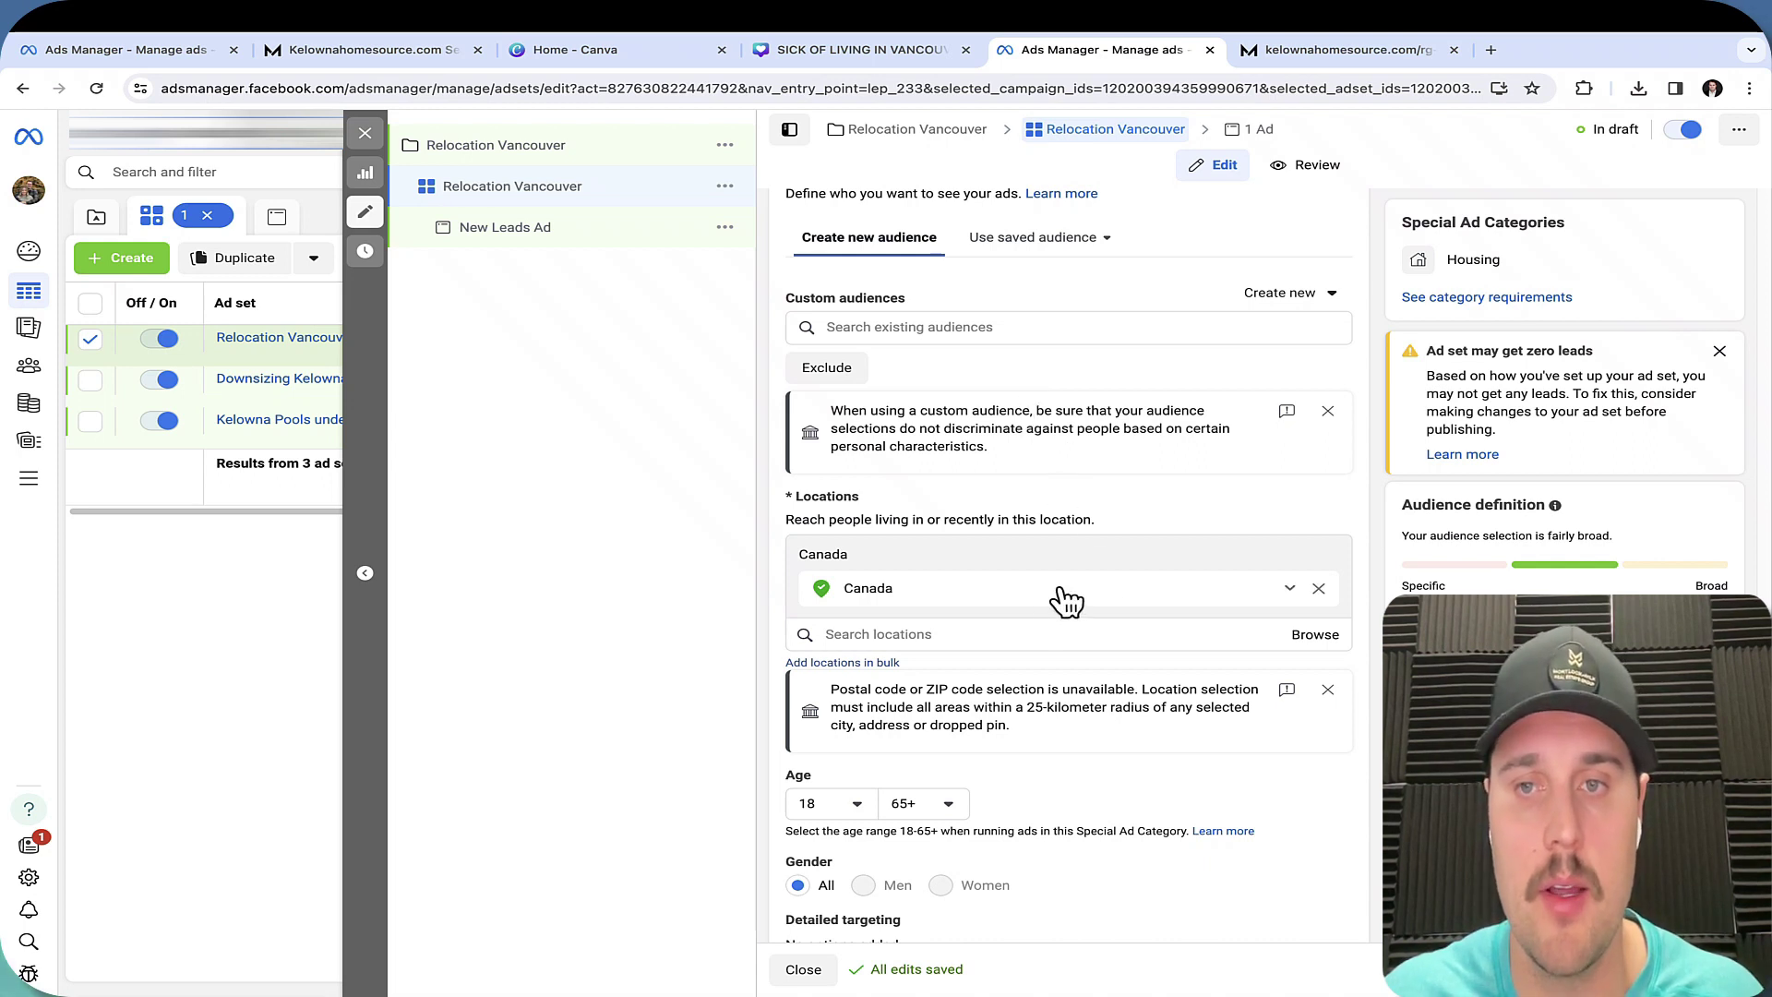
Replace the Canada target location with Vancouver, British Columbia.
{"action": "left_click", "coordinate": [1117, 602]}
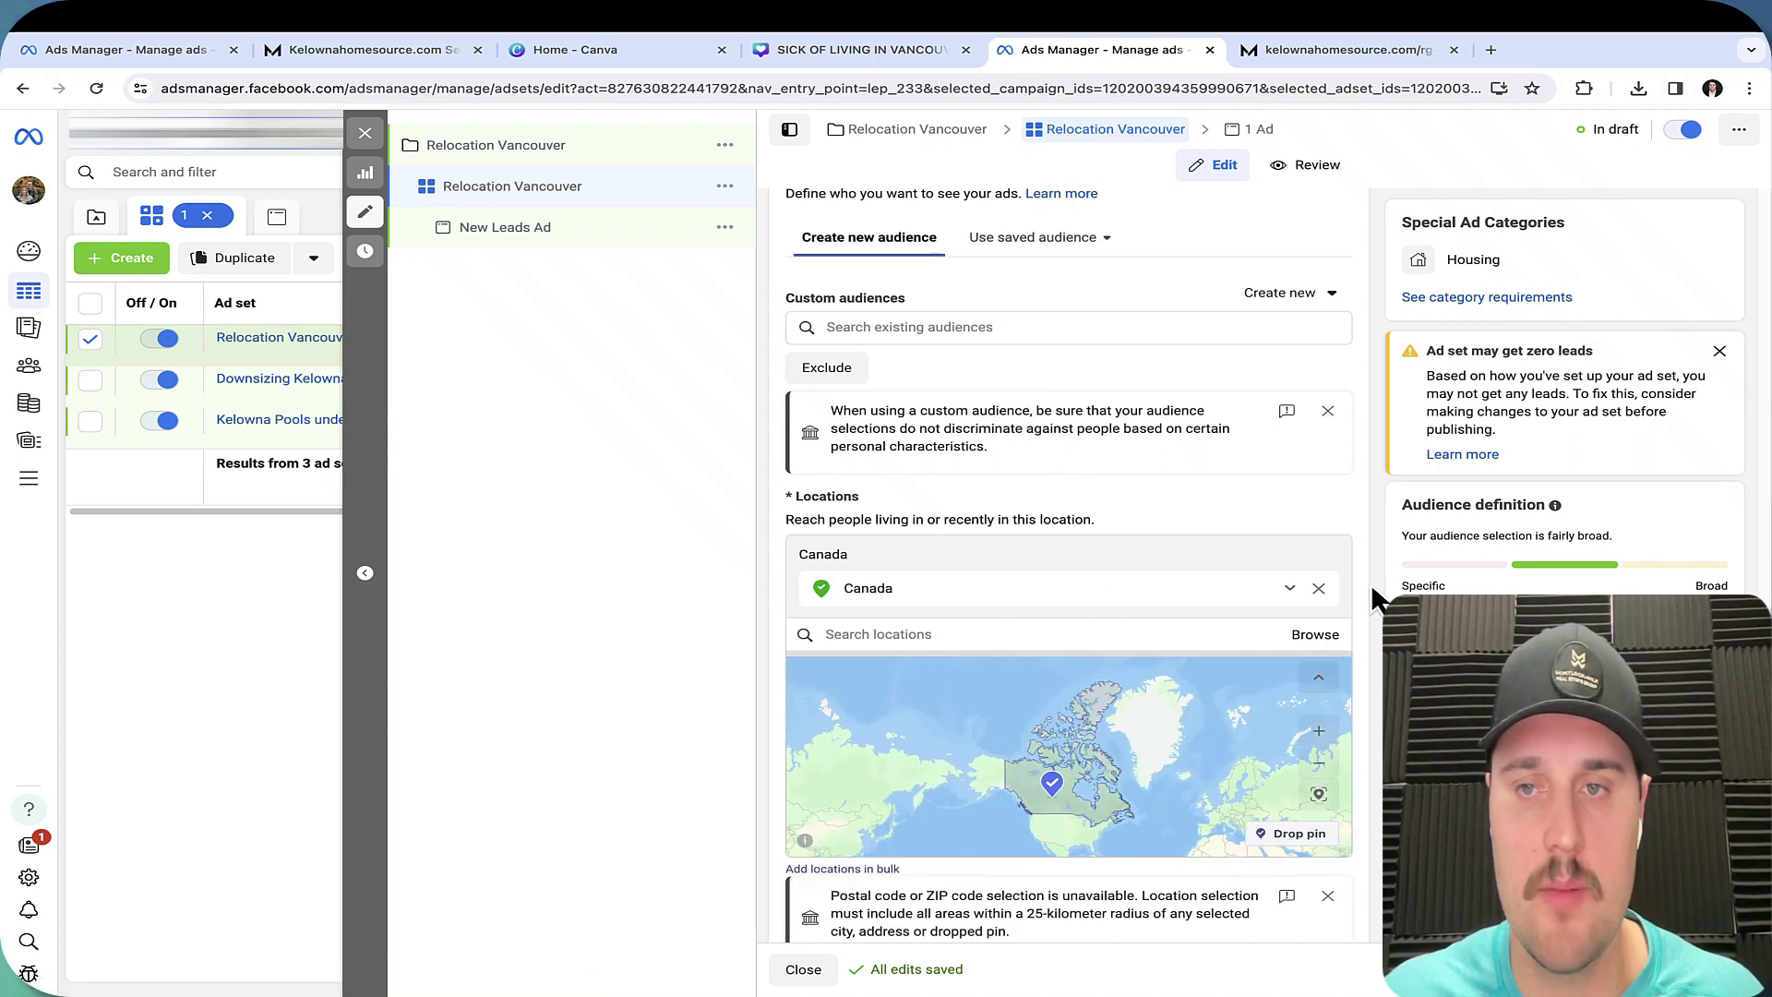
{"action": "left_click", "coordinate": [1010, 634]}
{"action": "key", "text": "BackSpace"}
{"action": "type", "text": "van"}
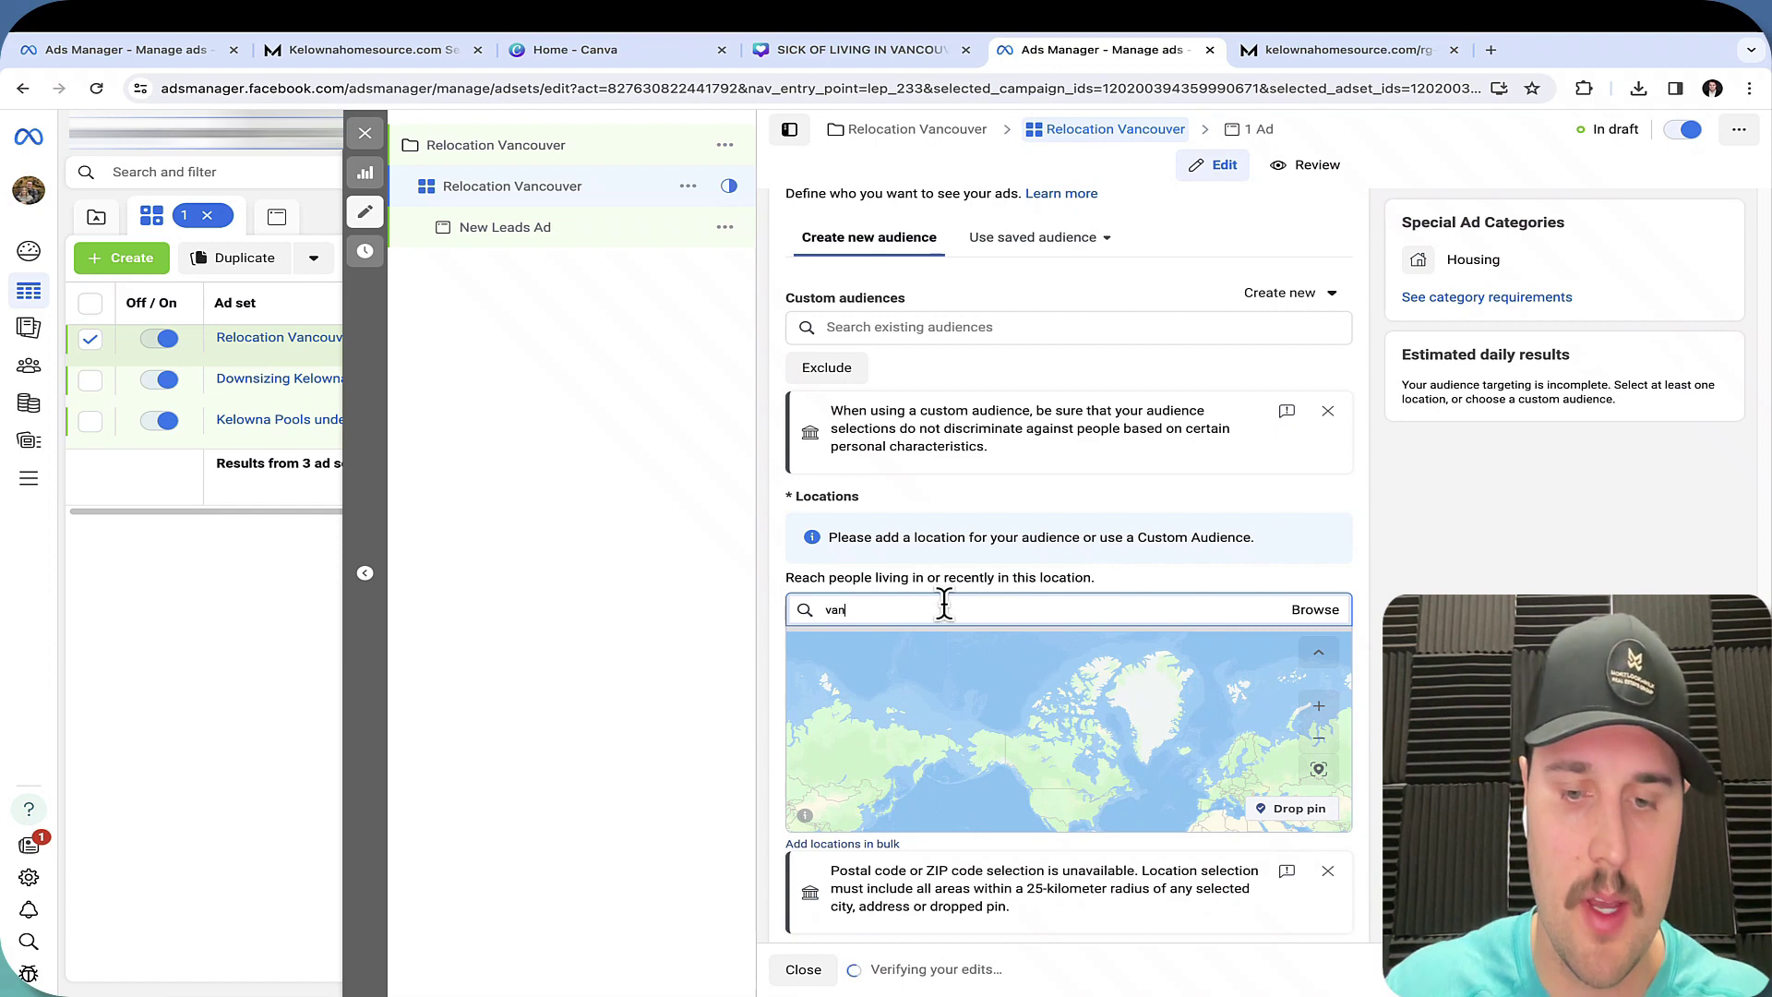
{"action": "type", "text": "couver"}
{"action": "key", "text": "Return"}
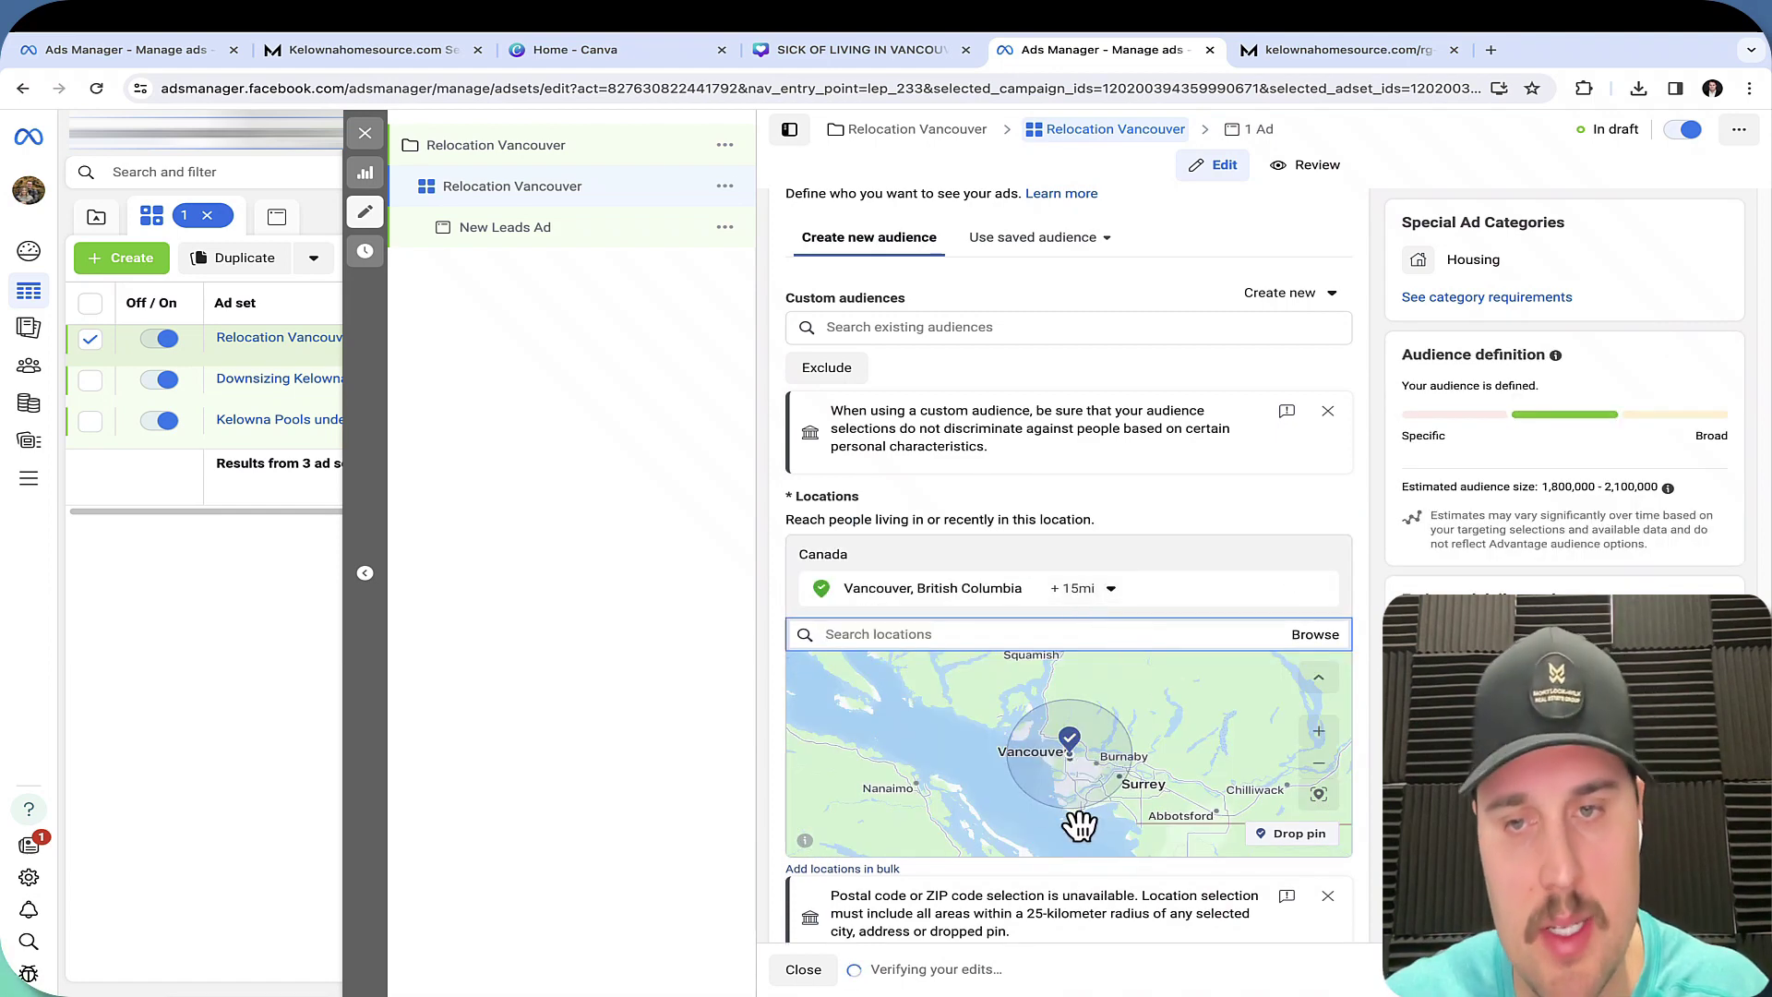
Use manual placements, excluding Audience Network, Facebook Marketplace and search results.
{"action": "scroll", "coordinate": [1204, 480], "scroll_direction": "down", "scroll_amount": 5}
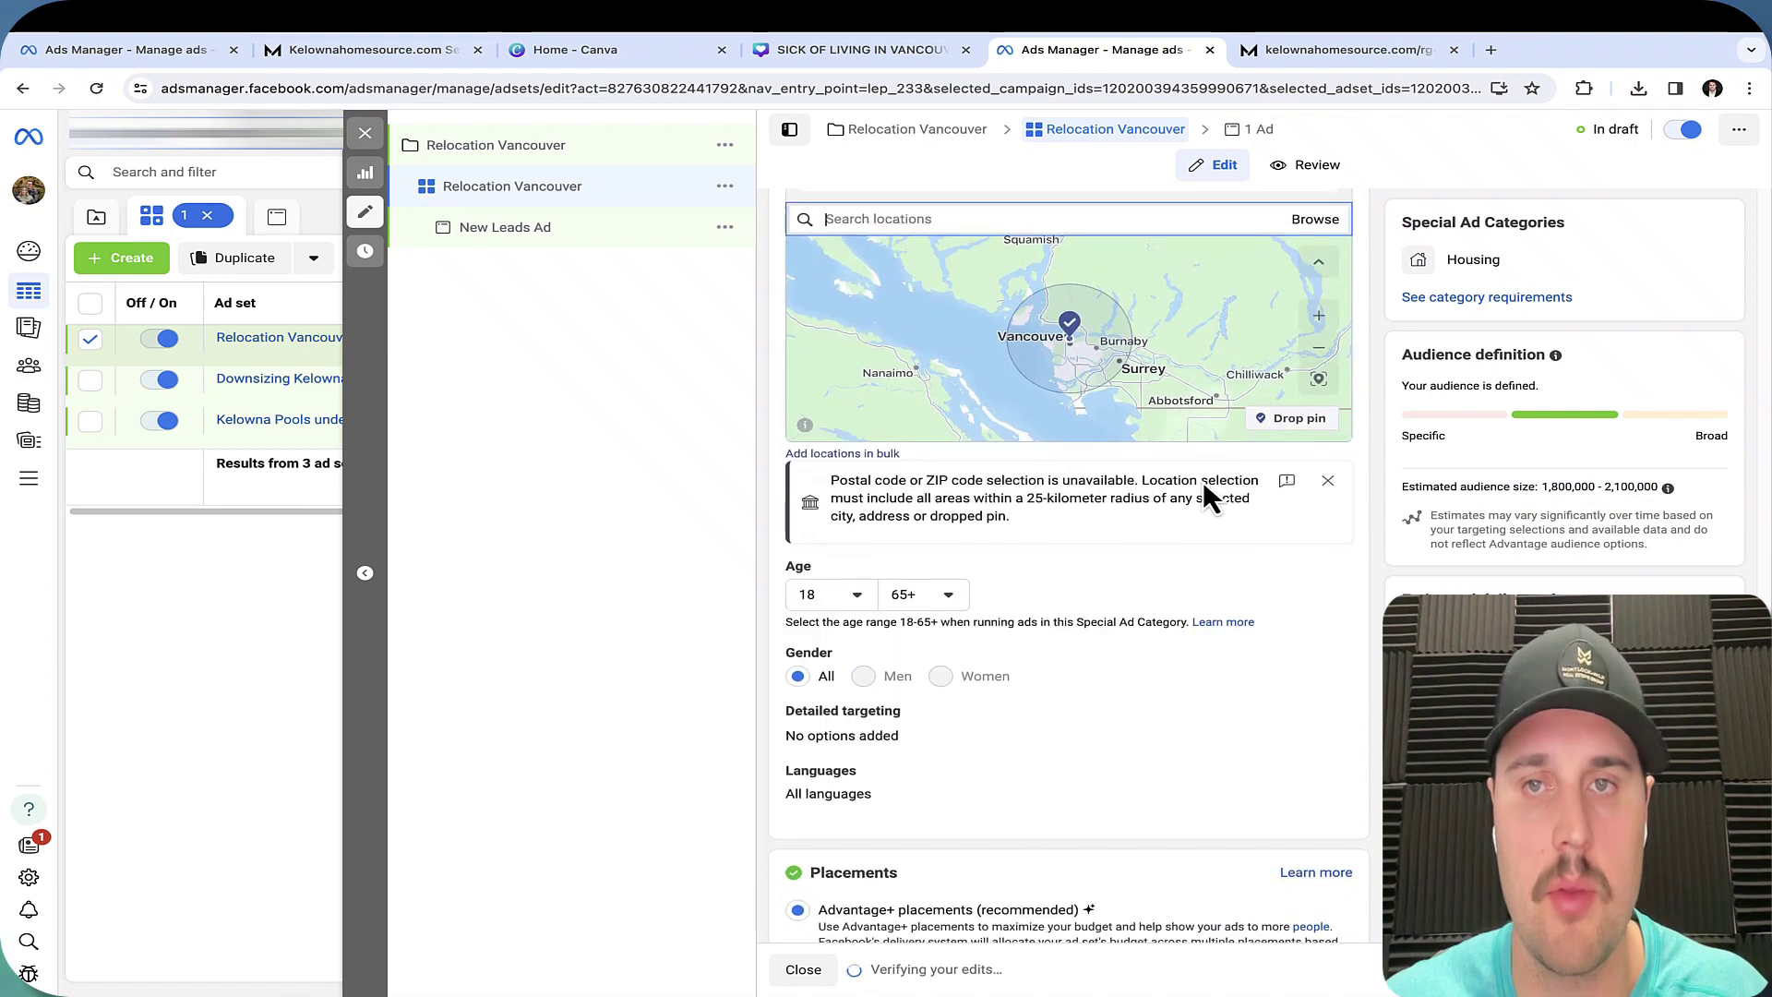
{"action": "left_click", "coordinate": [797, 851]}
{"action": "scroll", "coordinate": [992, 677], "scroll_direction": "down", "scroll_amount": 2}
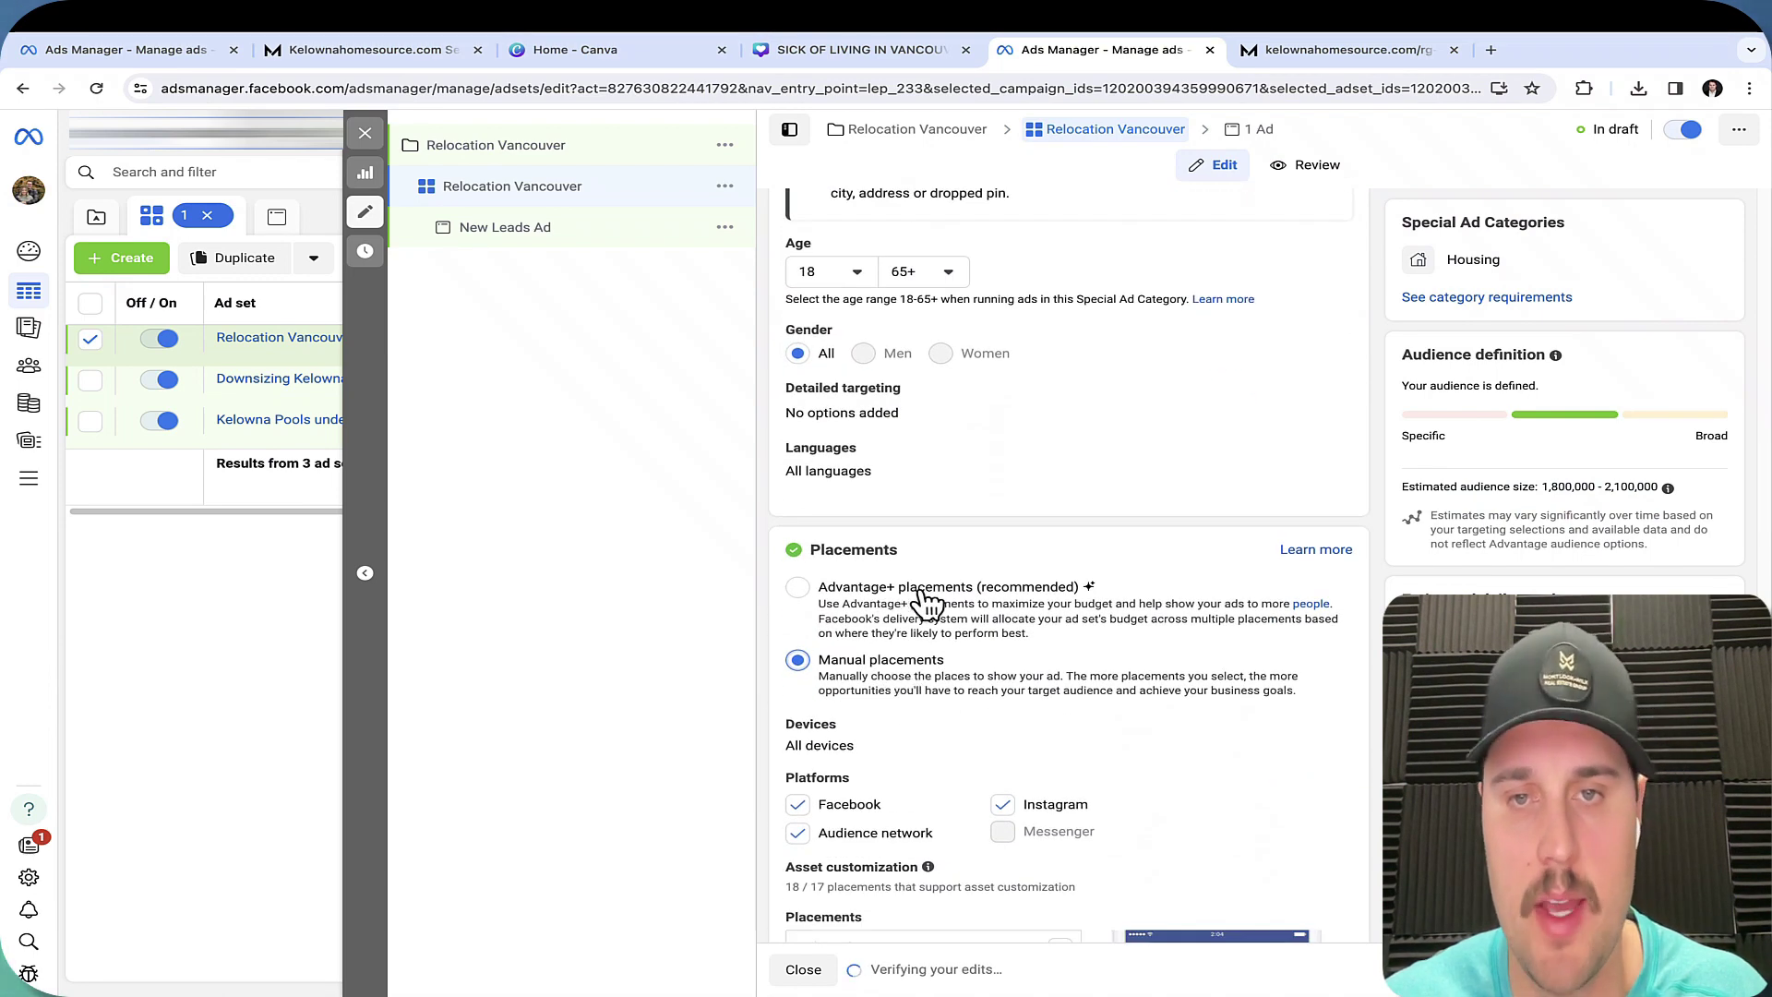
{"action": "scroll", "coordinate": [974, 609], "scroll_direction": "down", "scroll_amount": 2}
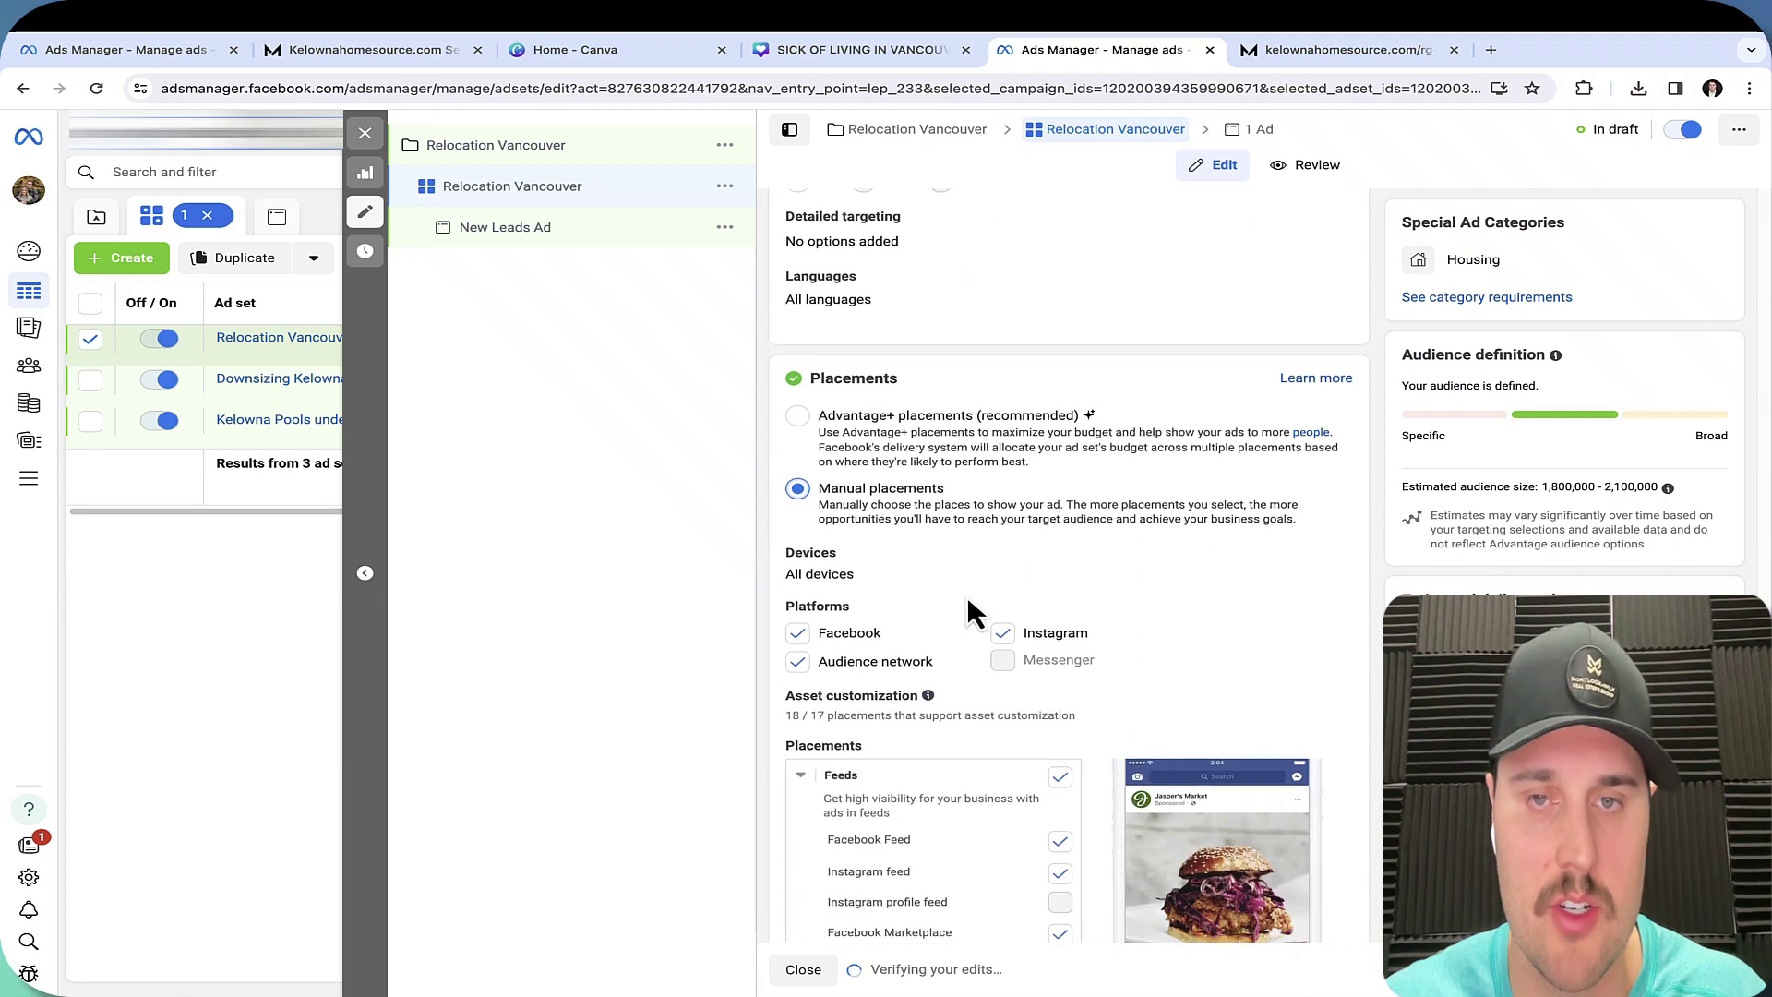
{"action": "left_click", "coordinate": [796, 622]}
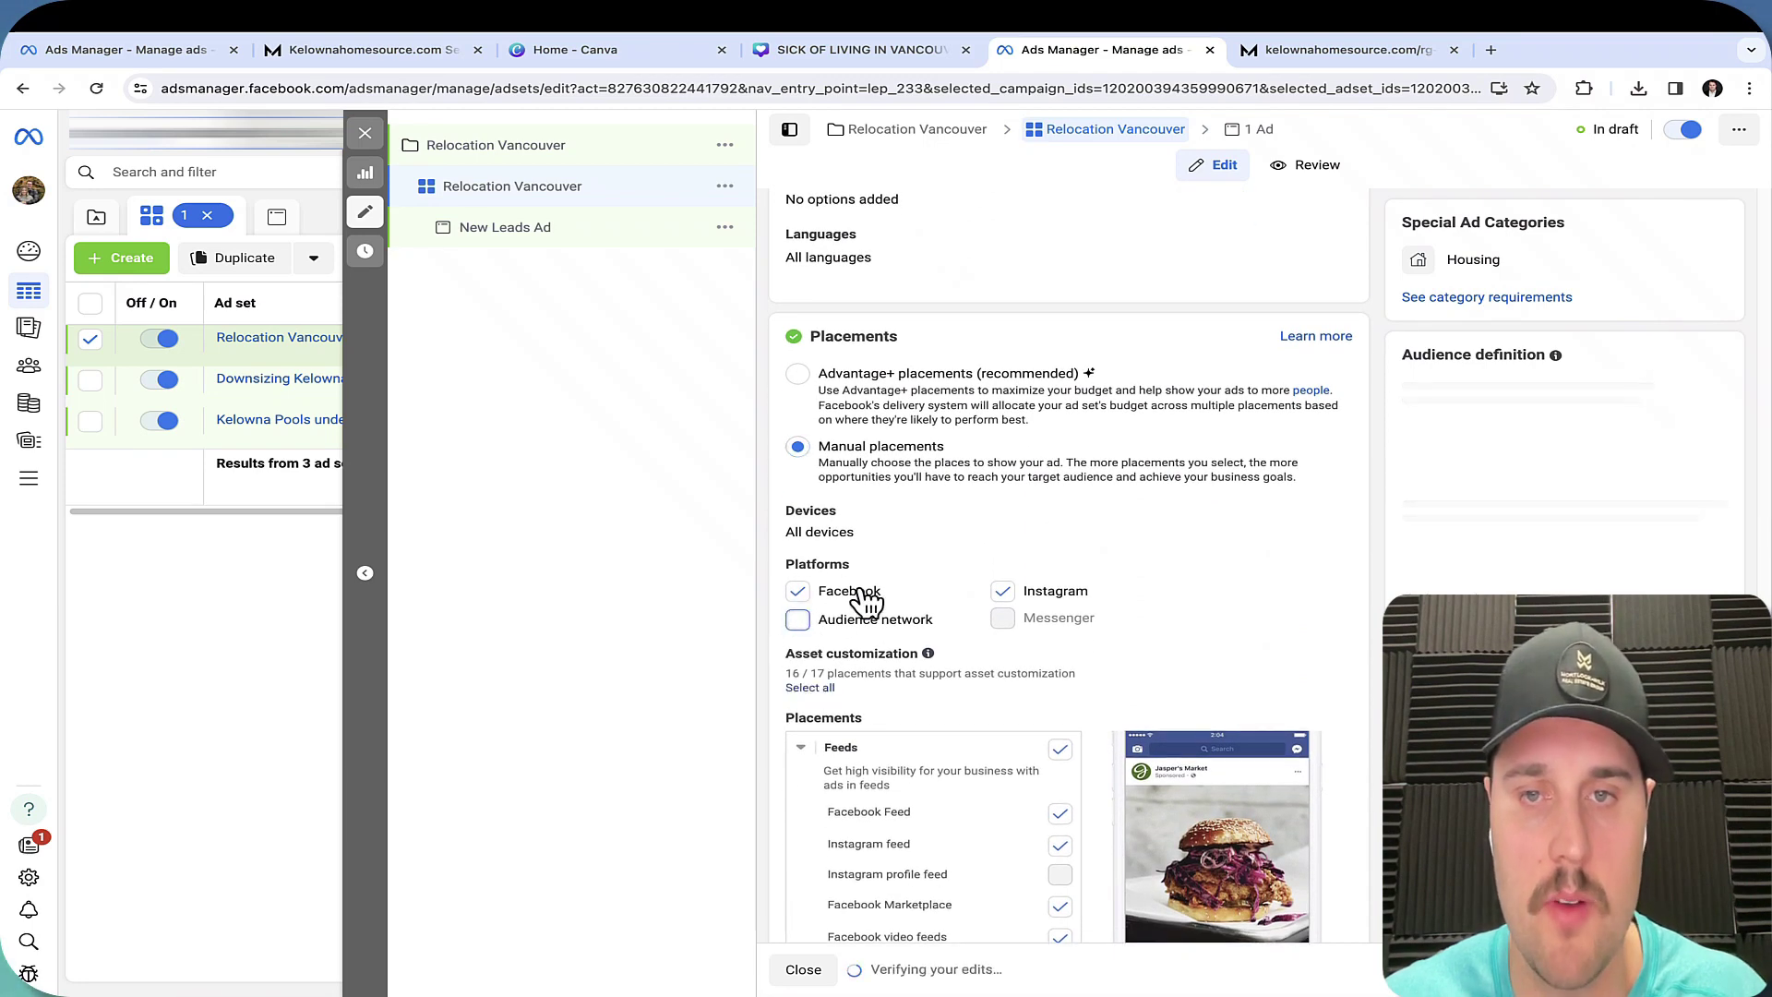
{"action": "scroll", "coordinate": [891, 632], "scroll_direction": "down", "scroll_amount": 3}
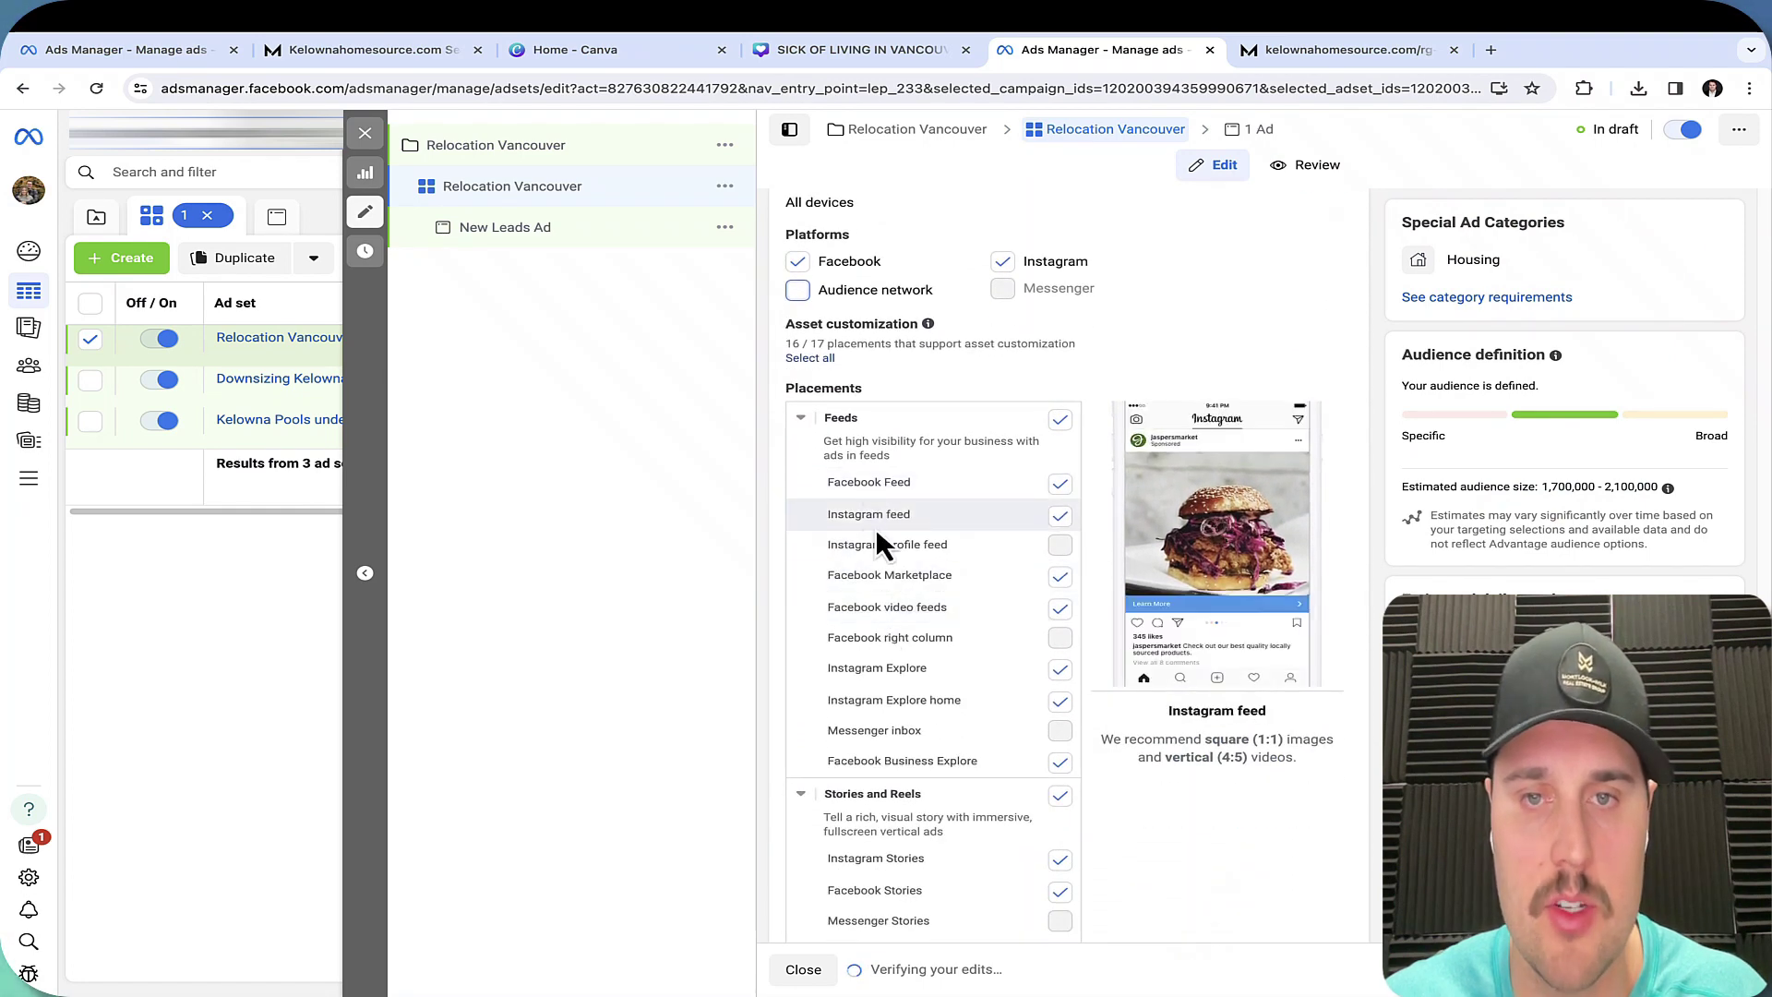
{"action": "left_click", "coordinate": [1060, 577]}
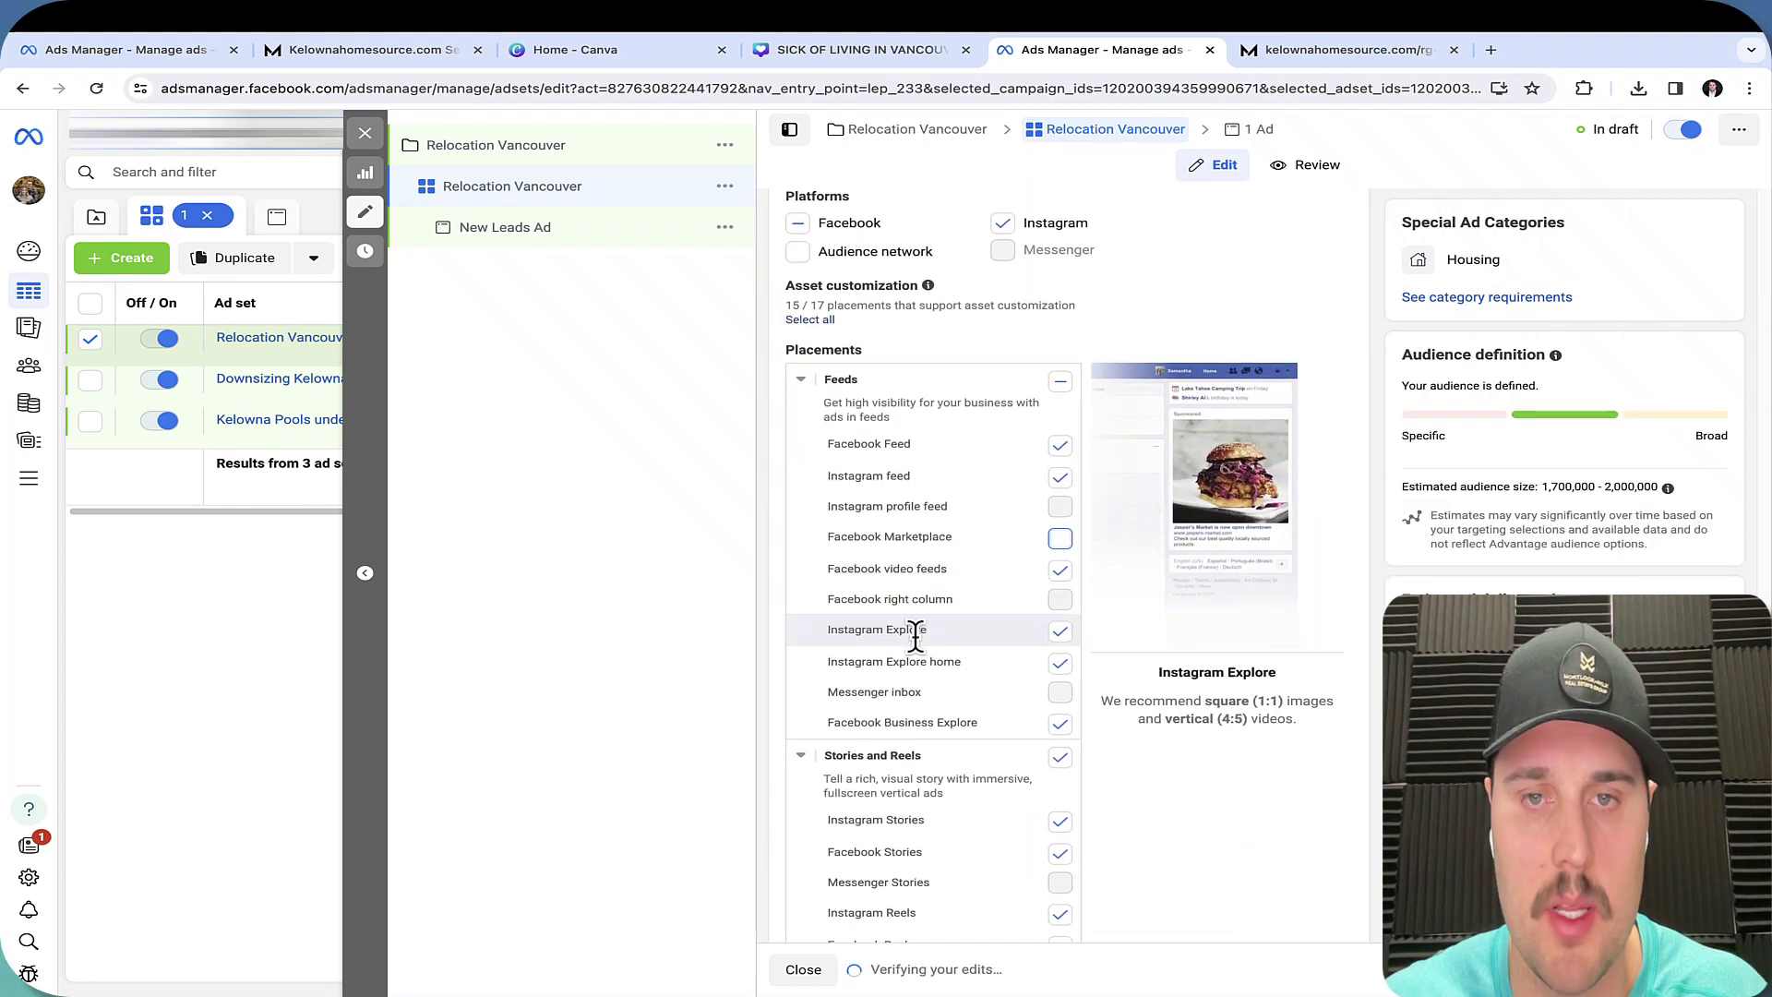
{"action": "scroll", "coordinate": [914, 628], "scroll_direction": "down", "scroll_amount": 1}
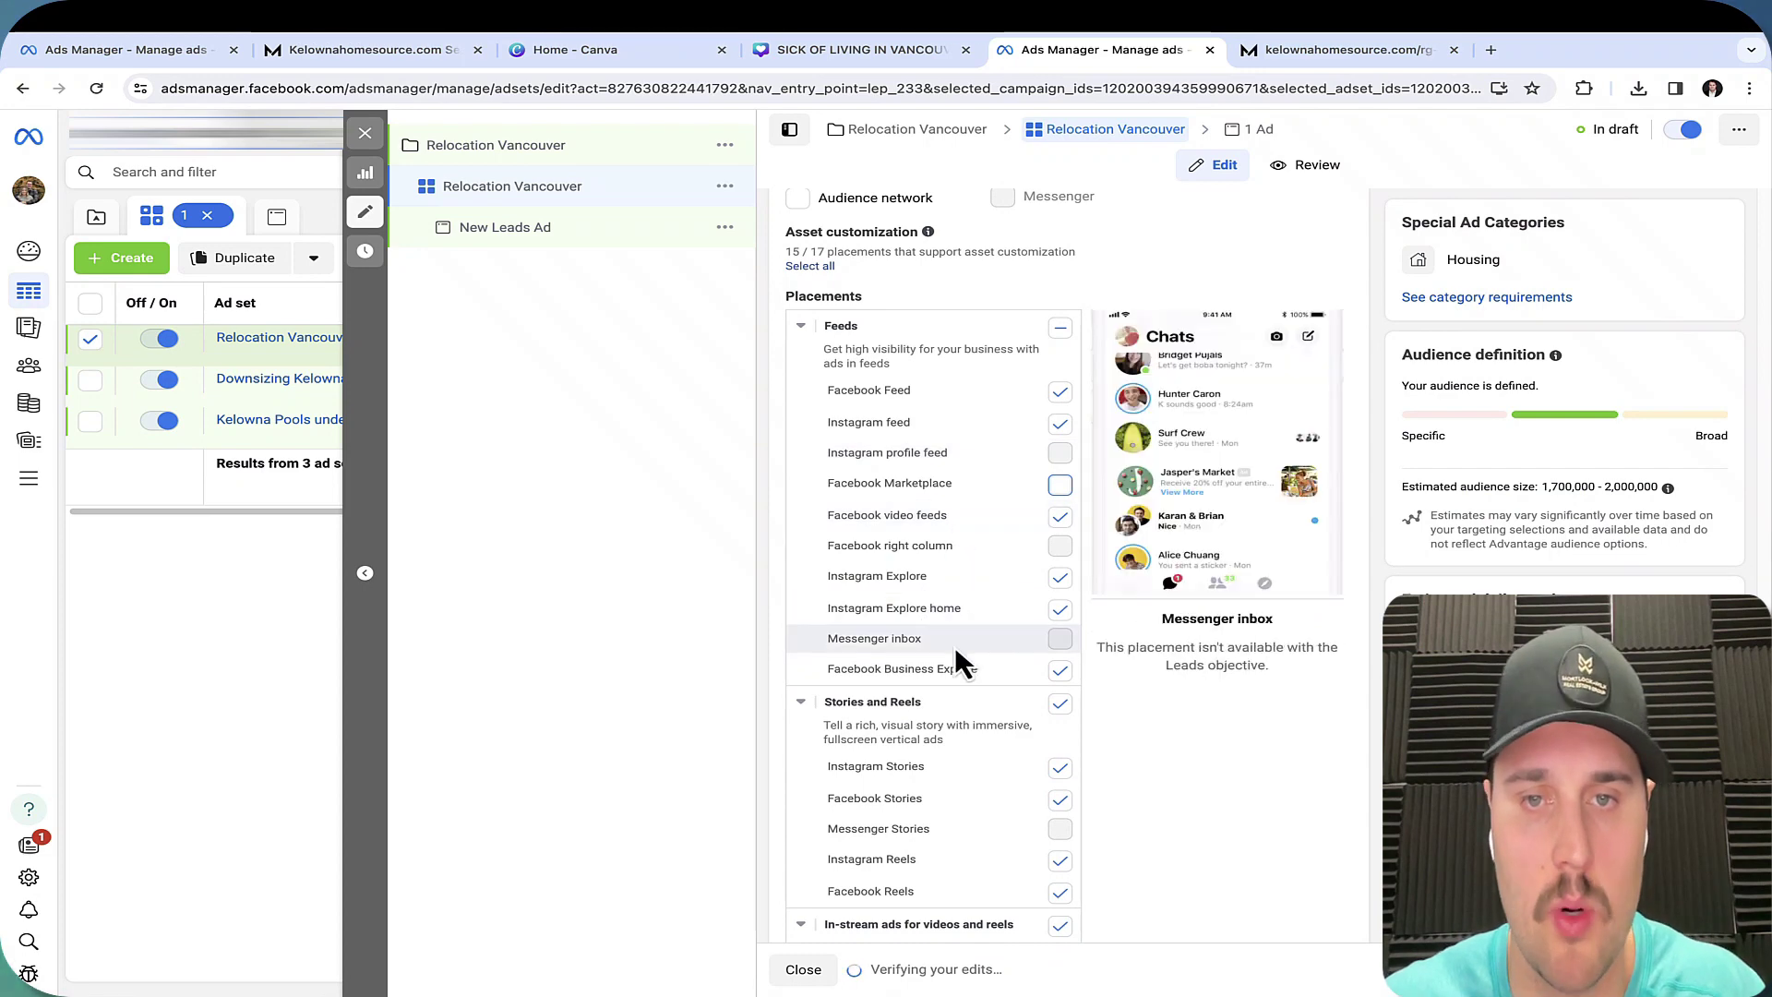
{"action": "scroll", "coordinate": [948, 646], "scroll_direction": "down", "scroll_amount": 3}
{"action": "scroll", "coordinate": [945, 648], "scroll_direction": "down", "scroll_amount": 3}
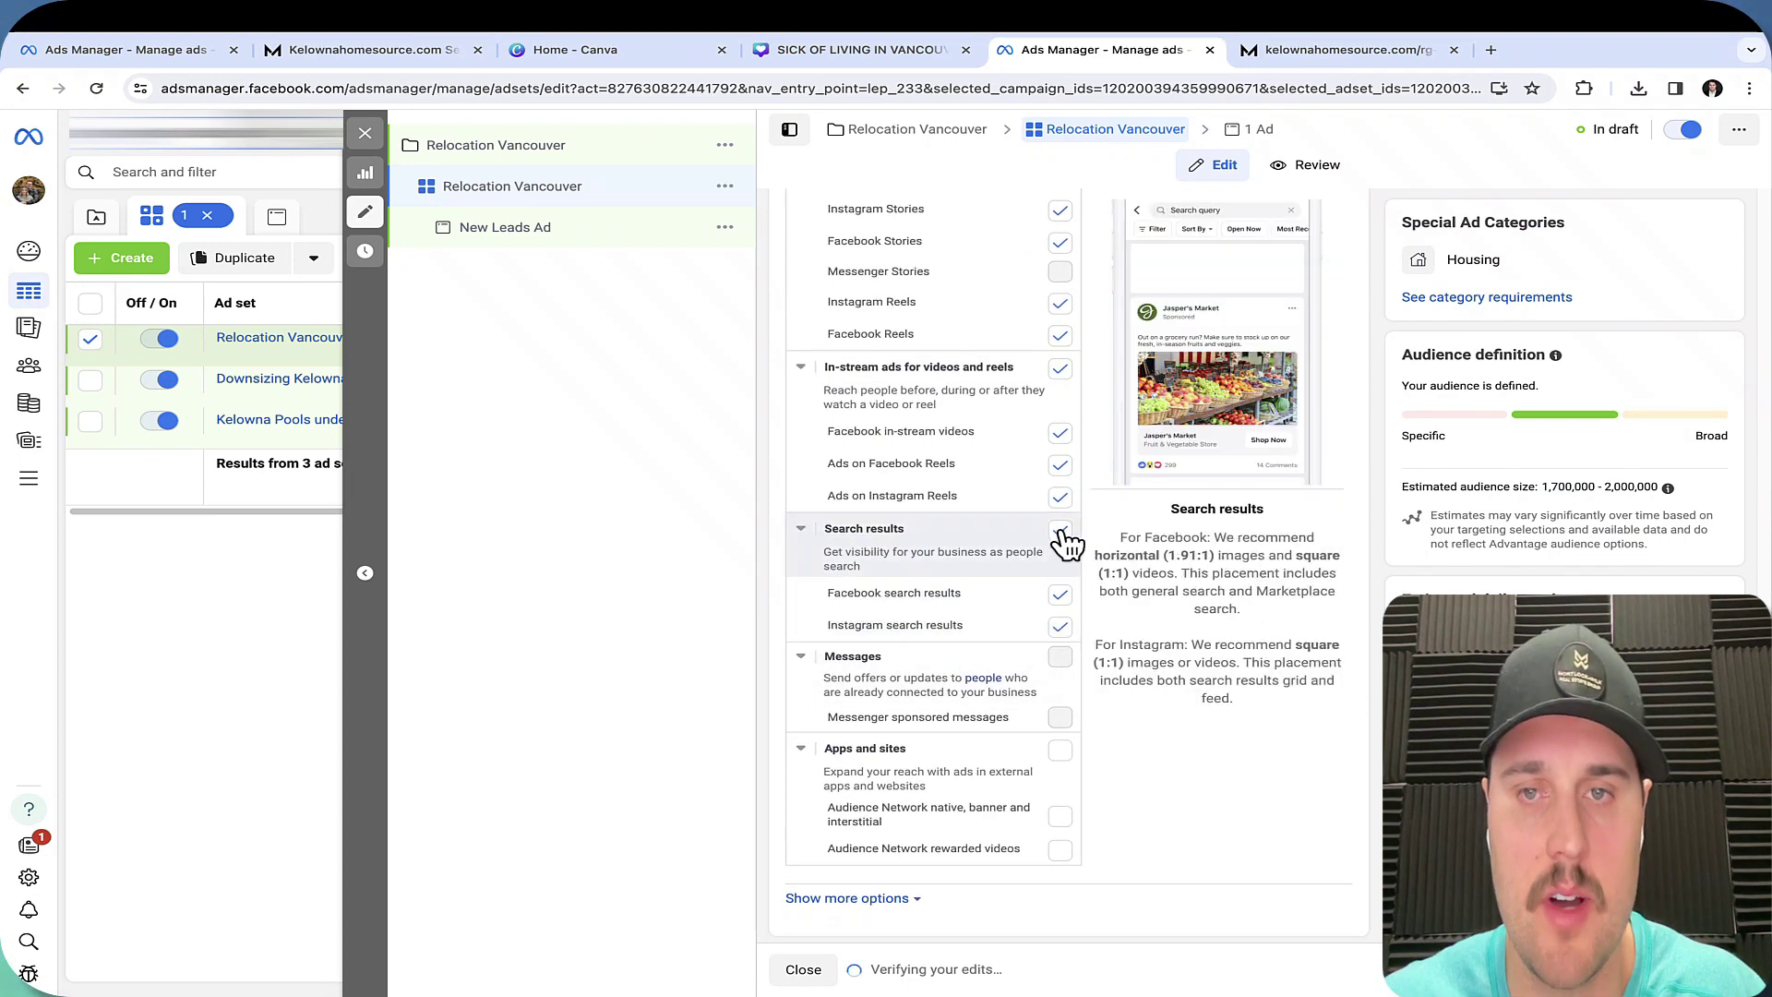
{"action": "left_click", "coordinate": [1062, 536]}
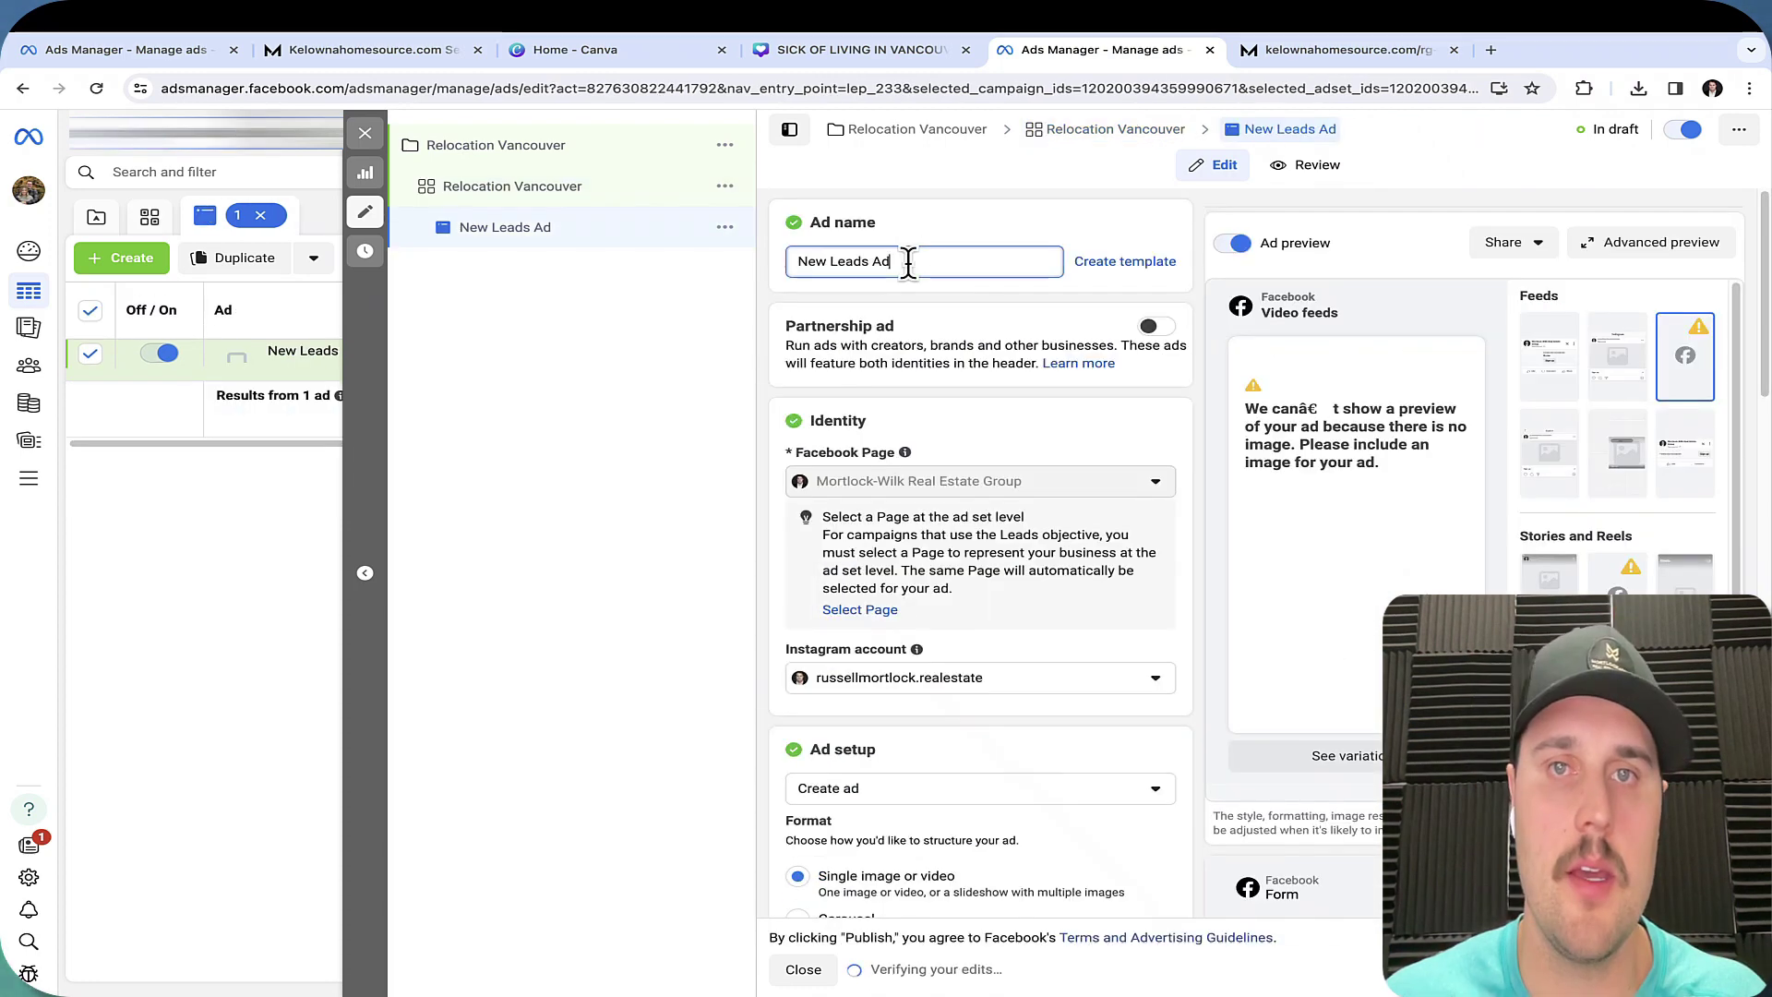
Replace the ad name 'New Leads Ad' with 'Relocation Vancouver' and scroll to Ad creative.
{"action": "left_click_drag", "start_coordinate": [906, 262], "coordinate": [777, 261]}
{"action": "key", "text": "BackSpace"}
{"action": "type", "text": "Relocation Vancouver"}
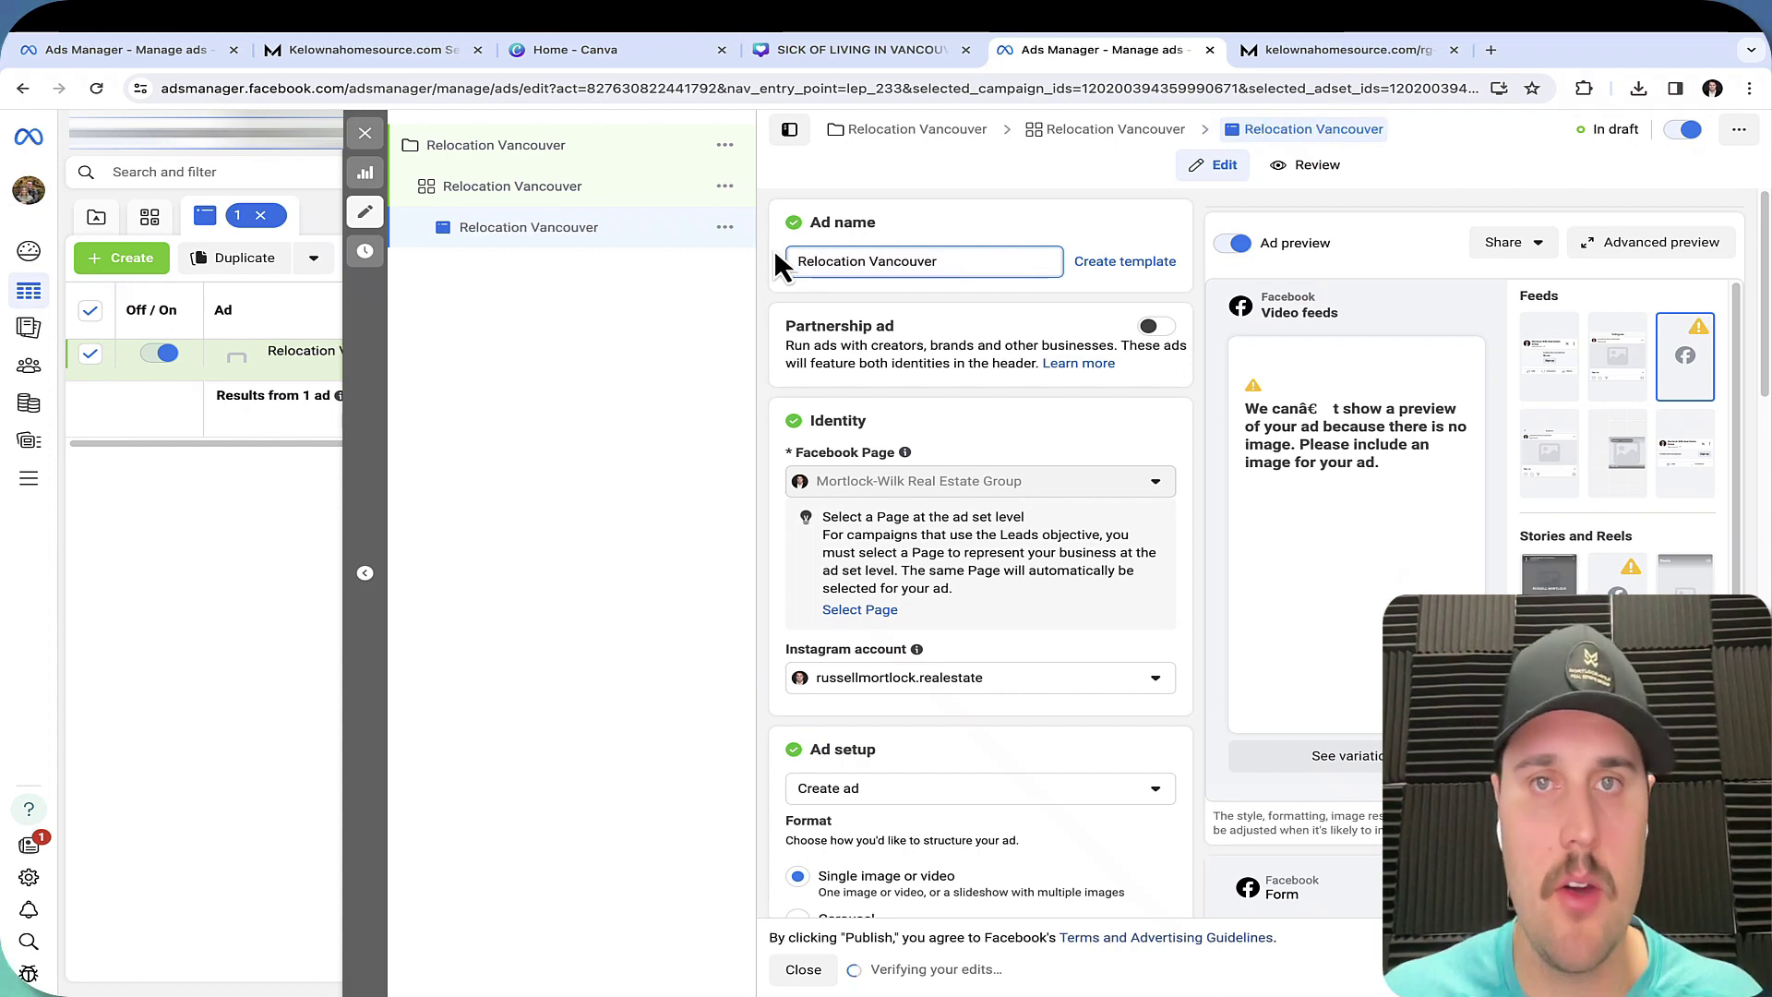
{"action": "scroll", "coordinate": [850, 297], "scroll_direction": "down", "scroll_amount": 1}
{"action": "scroll", "coordinate": [849, 297], "scroll_direction": "down", "scroll_amount": 1}
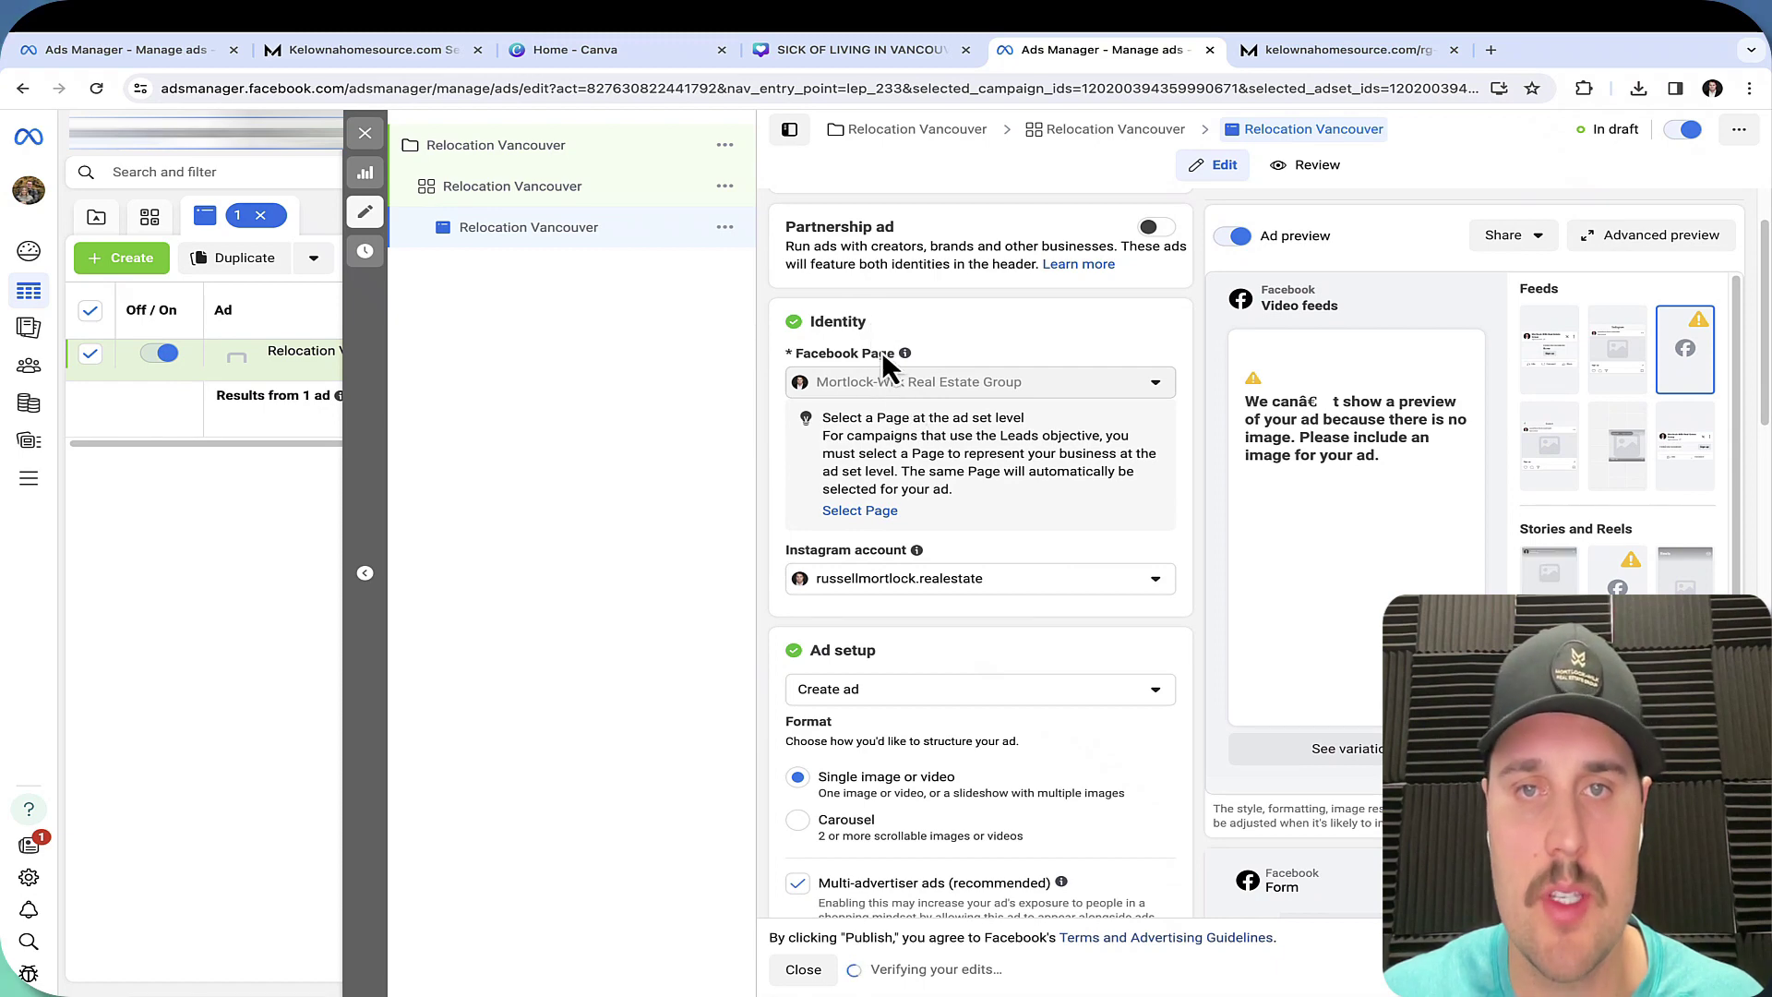
{"action": "scroll", "coordinate": [920, 386], "scroll_direction": "down", "scroll_amount": 2}
{"action": "scroll", "coordinate": [905, 475], "scroll_direction": "down", "scroll_amount": 2}
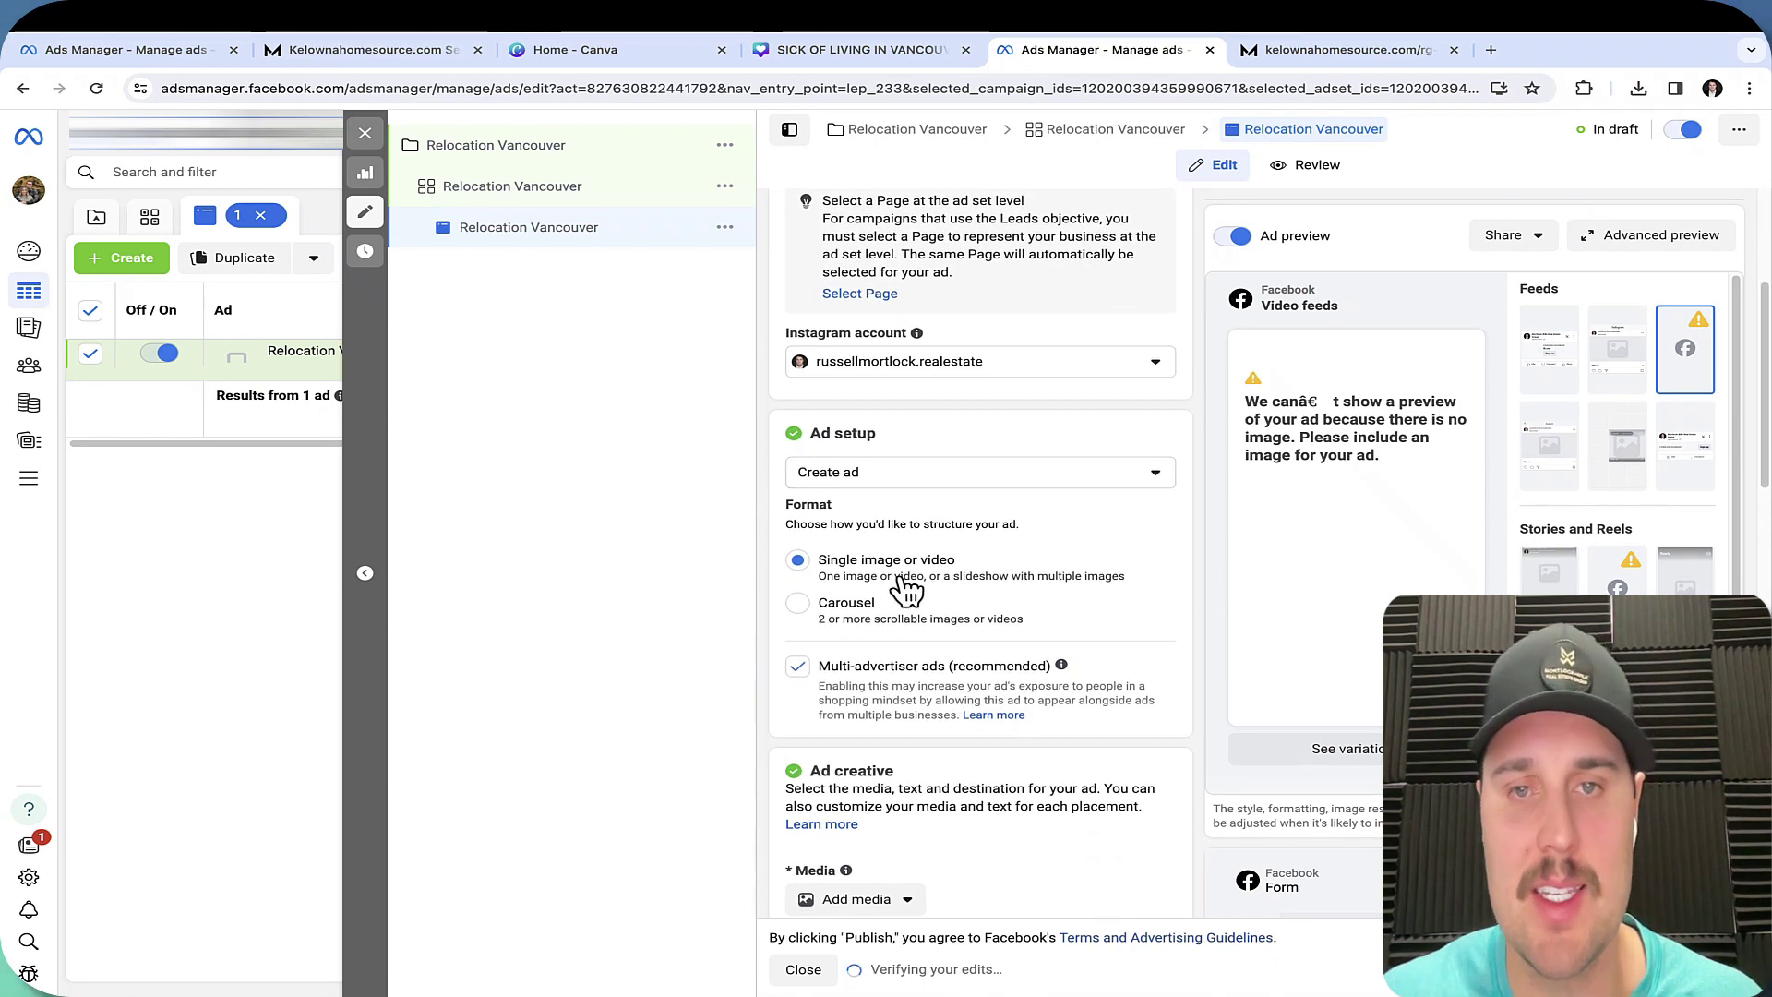
Switch to the Canva tab showing the SICK OF LIVING IN VANCOUVER design.
{"action": "scroll", "coordinate": [900, 590], "scroll_direction": "down", "scroll_amount": 1}
{"action": "scroll", "coordinate": [904, 588], "scroll_direction": "down", "scroll_amount": 3}
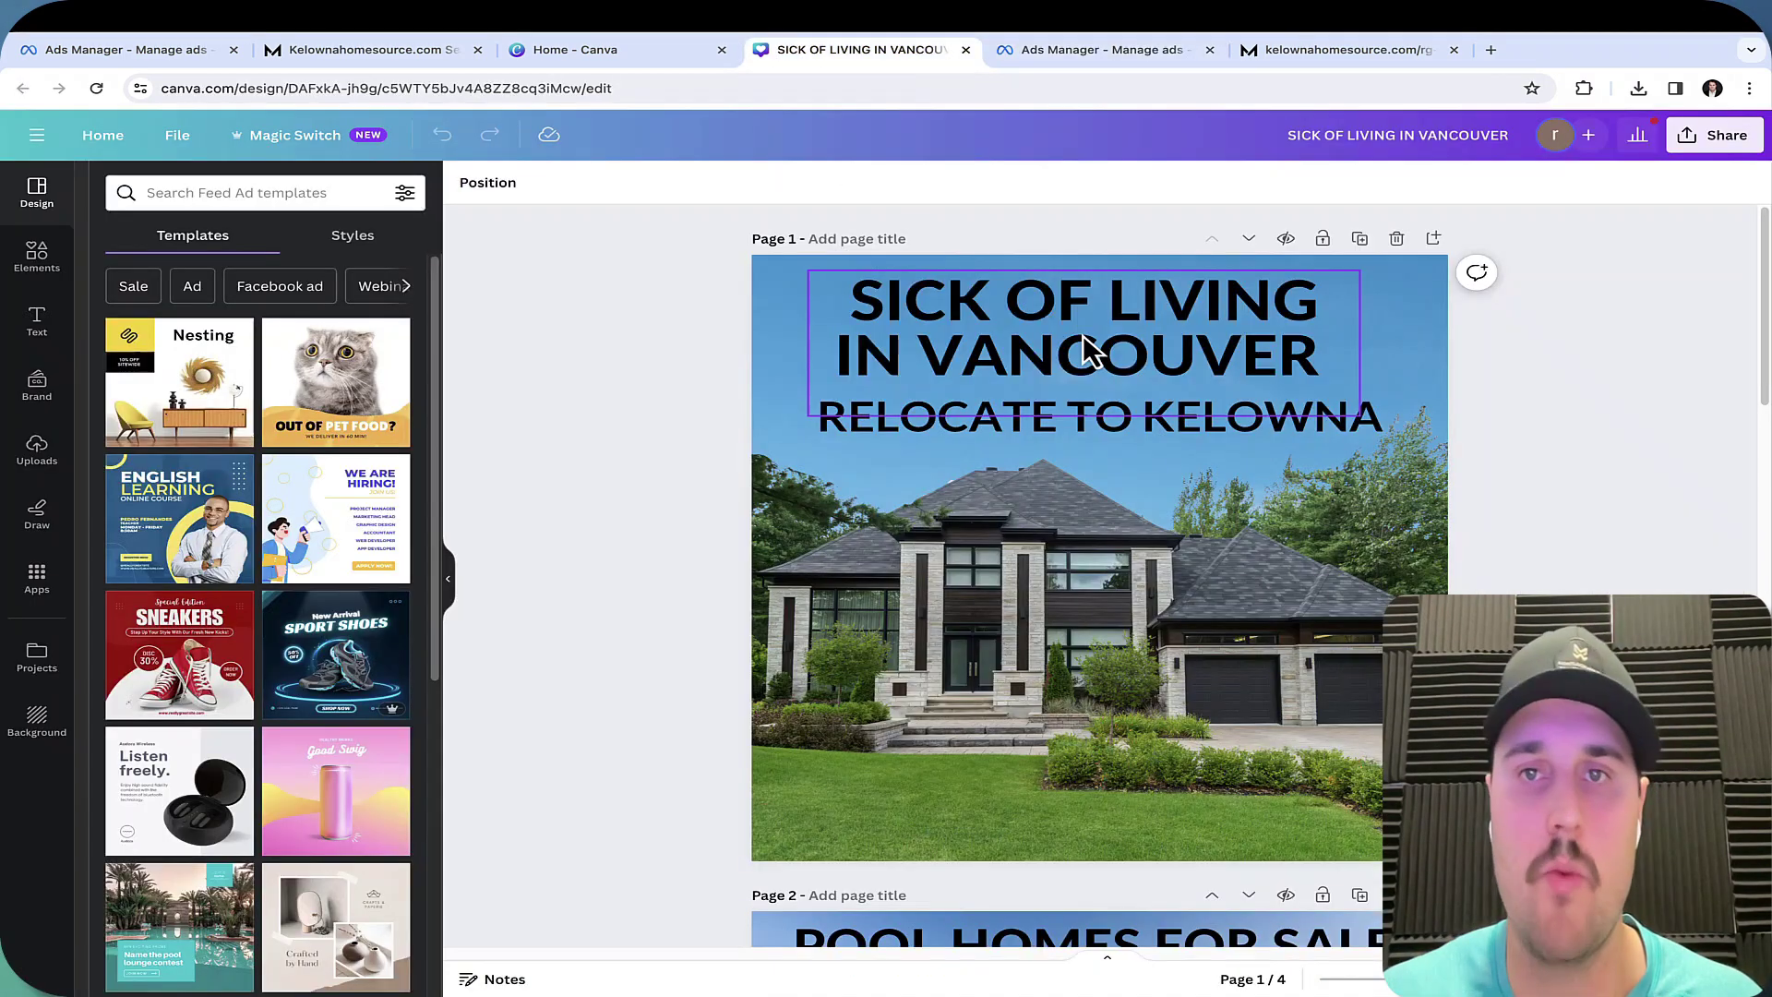
{"action": "left_click", "coordinate": [859, 49]}
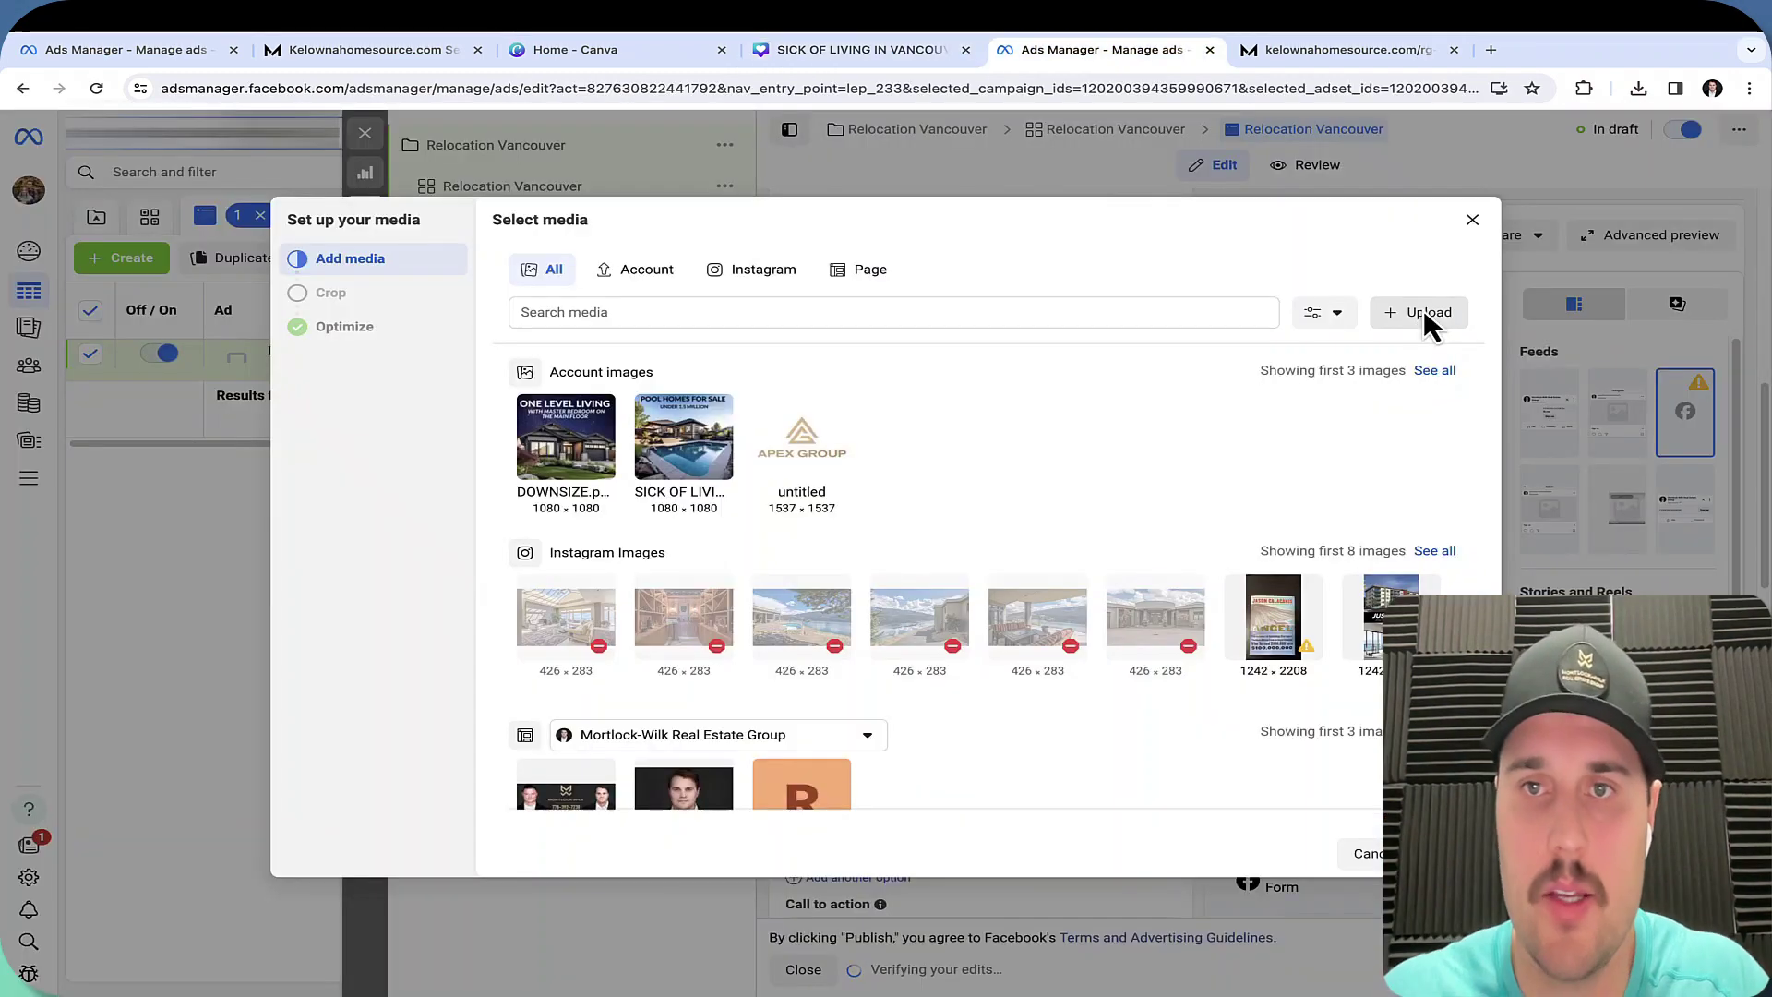
Upload the Sick of Living in Vancouver PNG and accept its crops and optimization.
{"action": "left_click", "coordinate": [1422, 312]}
{"action": "left_click", "coordinate": [657, 450]}
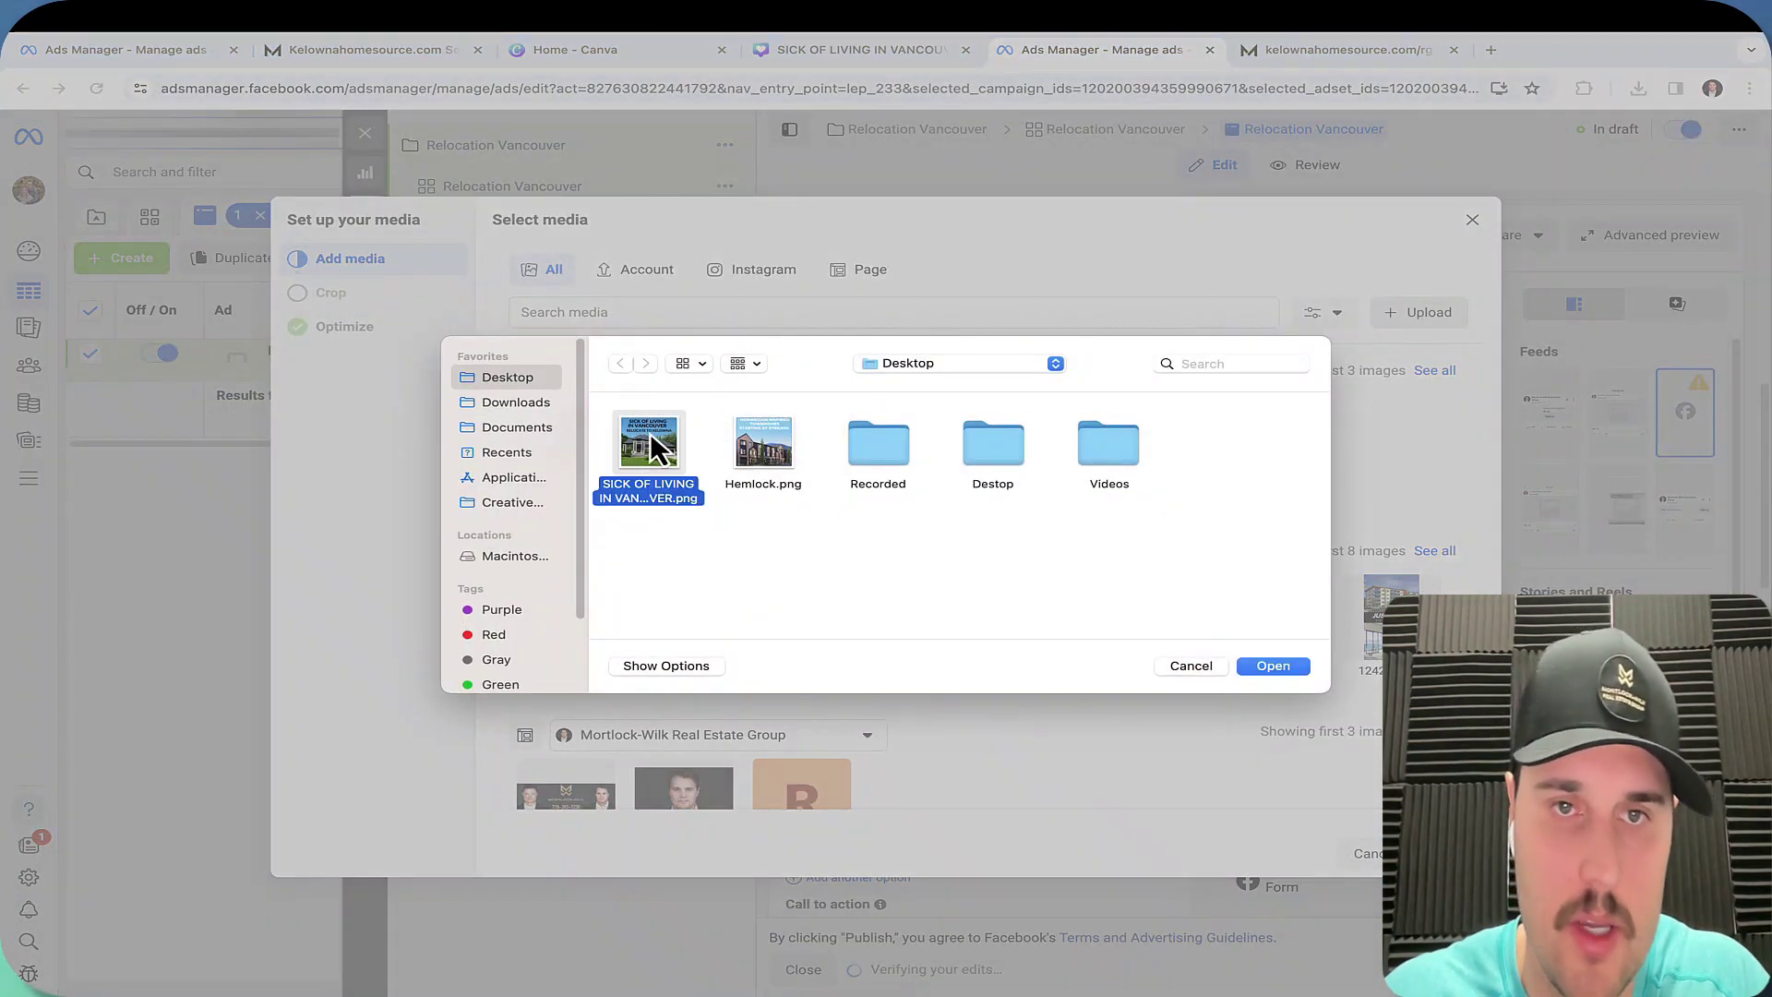
{"action": "left_click", "coordinate": [1290, 657]}
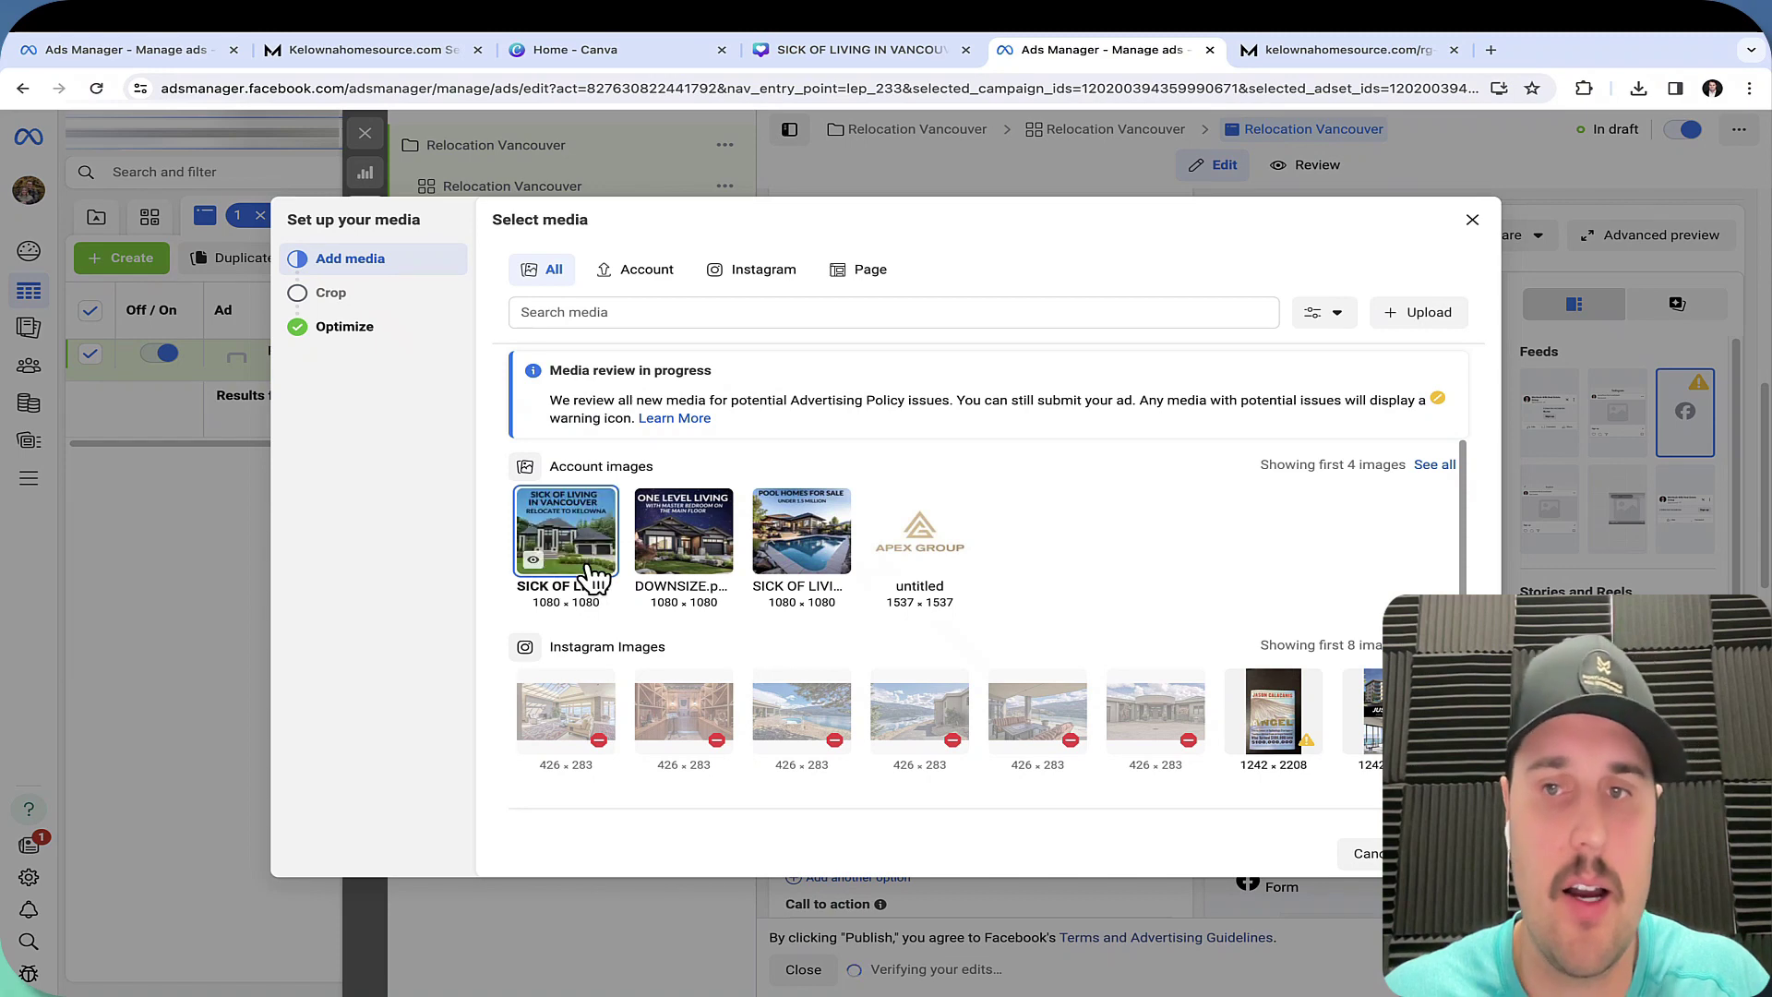
{"action": "left_click", "coordinate": [1445, 853]}
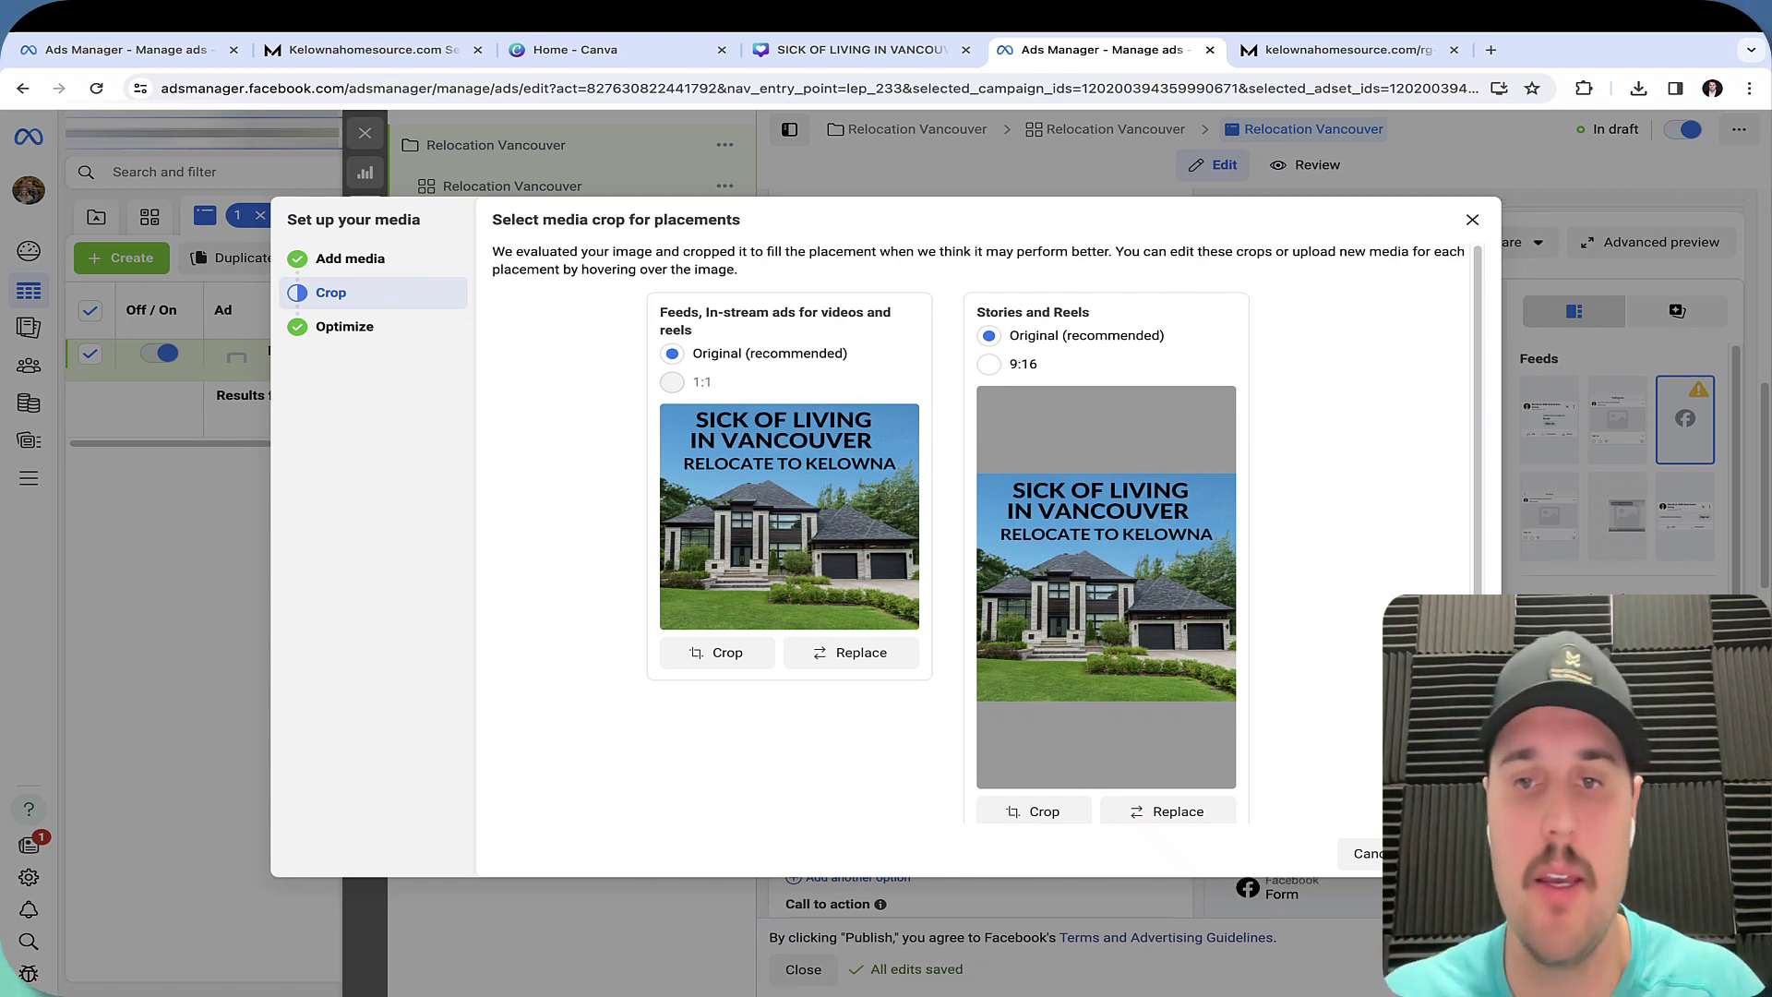
{"action": "left_click", "coordinate": [1440, 853]}
{"action": "scroll", "coordinate": [979, 536], "scroll_direction": "down", "scroll_amount": 1}
{"action": "scroll", "coordinate": [979, 536], "scroll_direction": "up", "scroll_amount": 1}
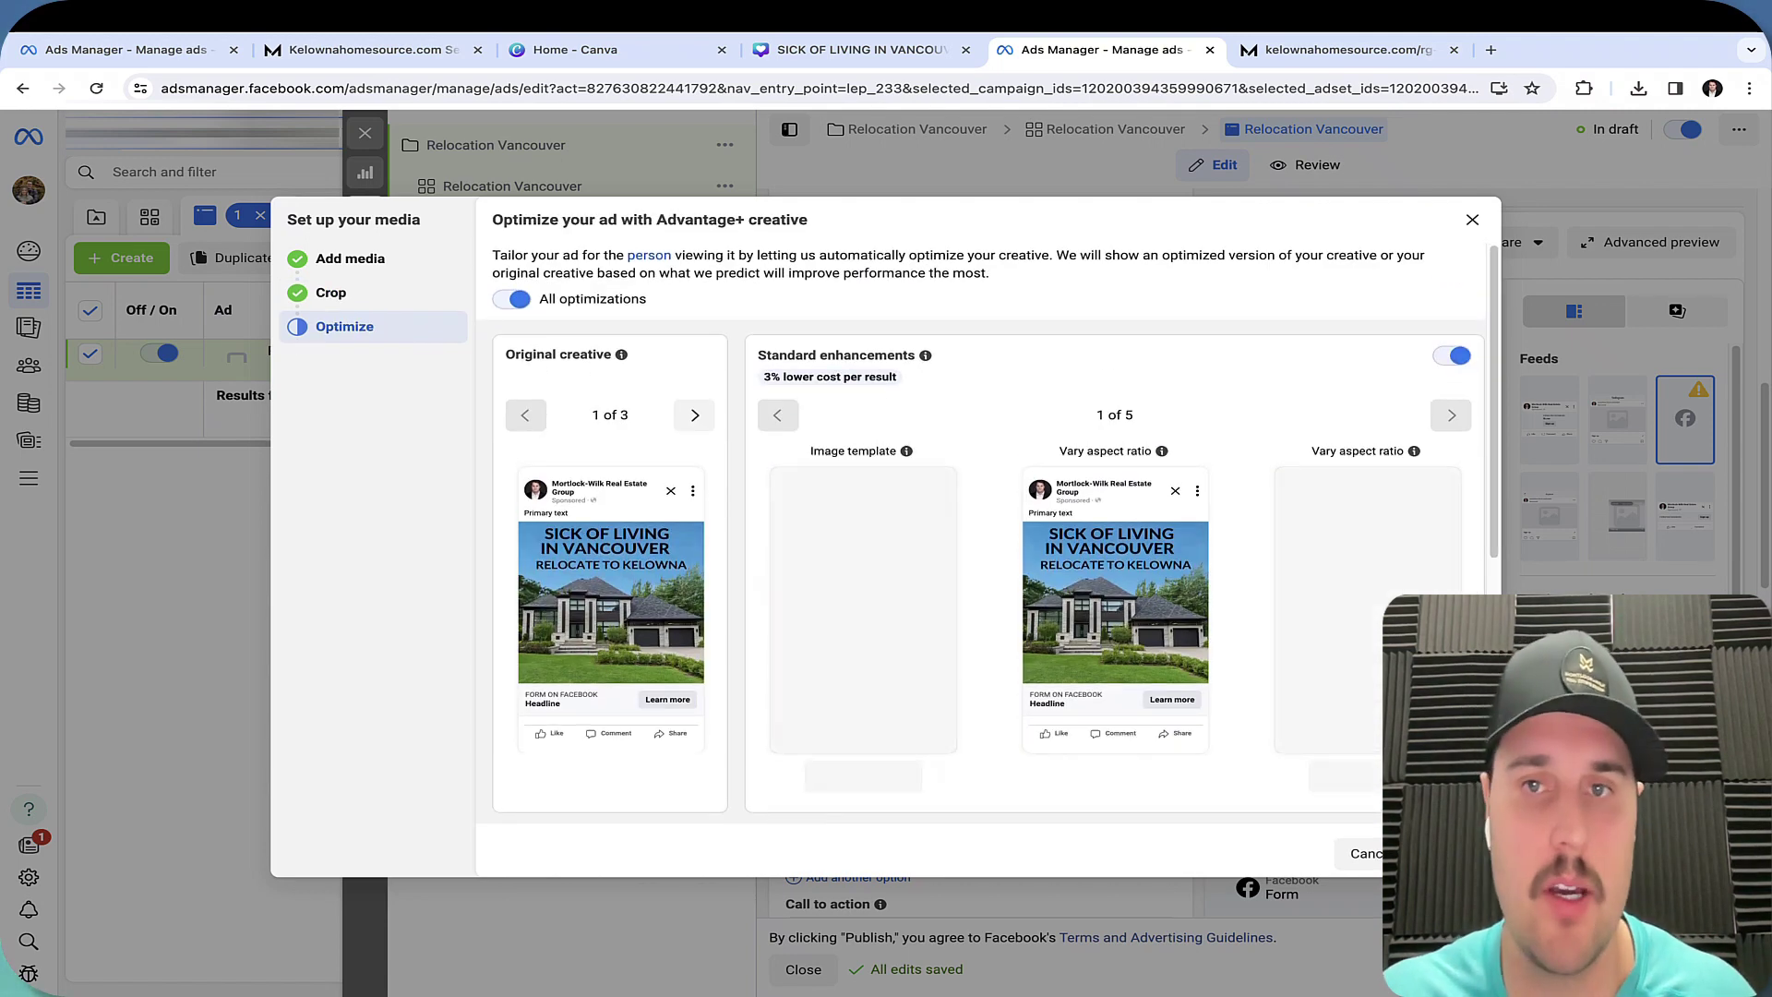
{"action": "left_click", "coordinate": [1440, 853]}
Paste the two-line primary text and add the headline 'Upgrade your home'.
{"action": "scroll", "coordinate": [881, 582], "scroll_direction": "down", "scroll_amount": 4}
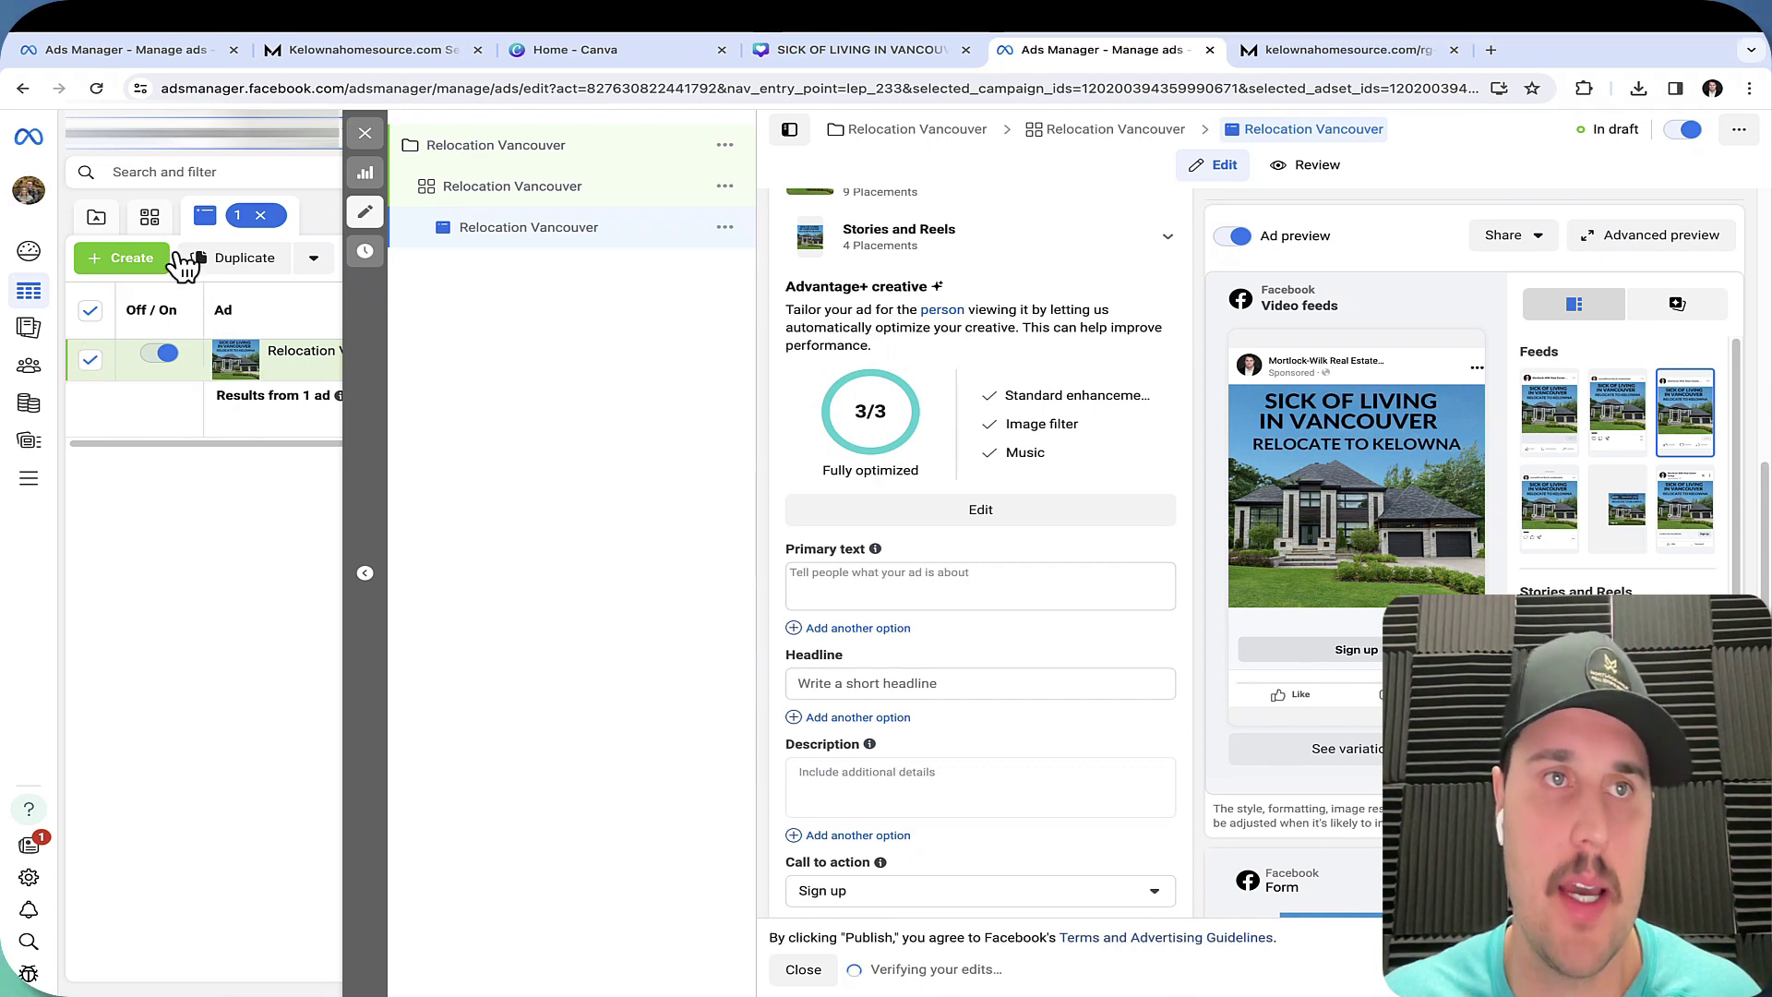
{"action": "type", "text": "Considering Moving to Kelowna Find a List of Homes Under 1.5 Million"}
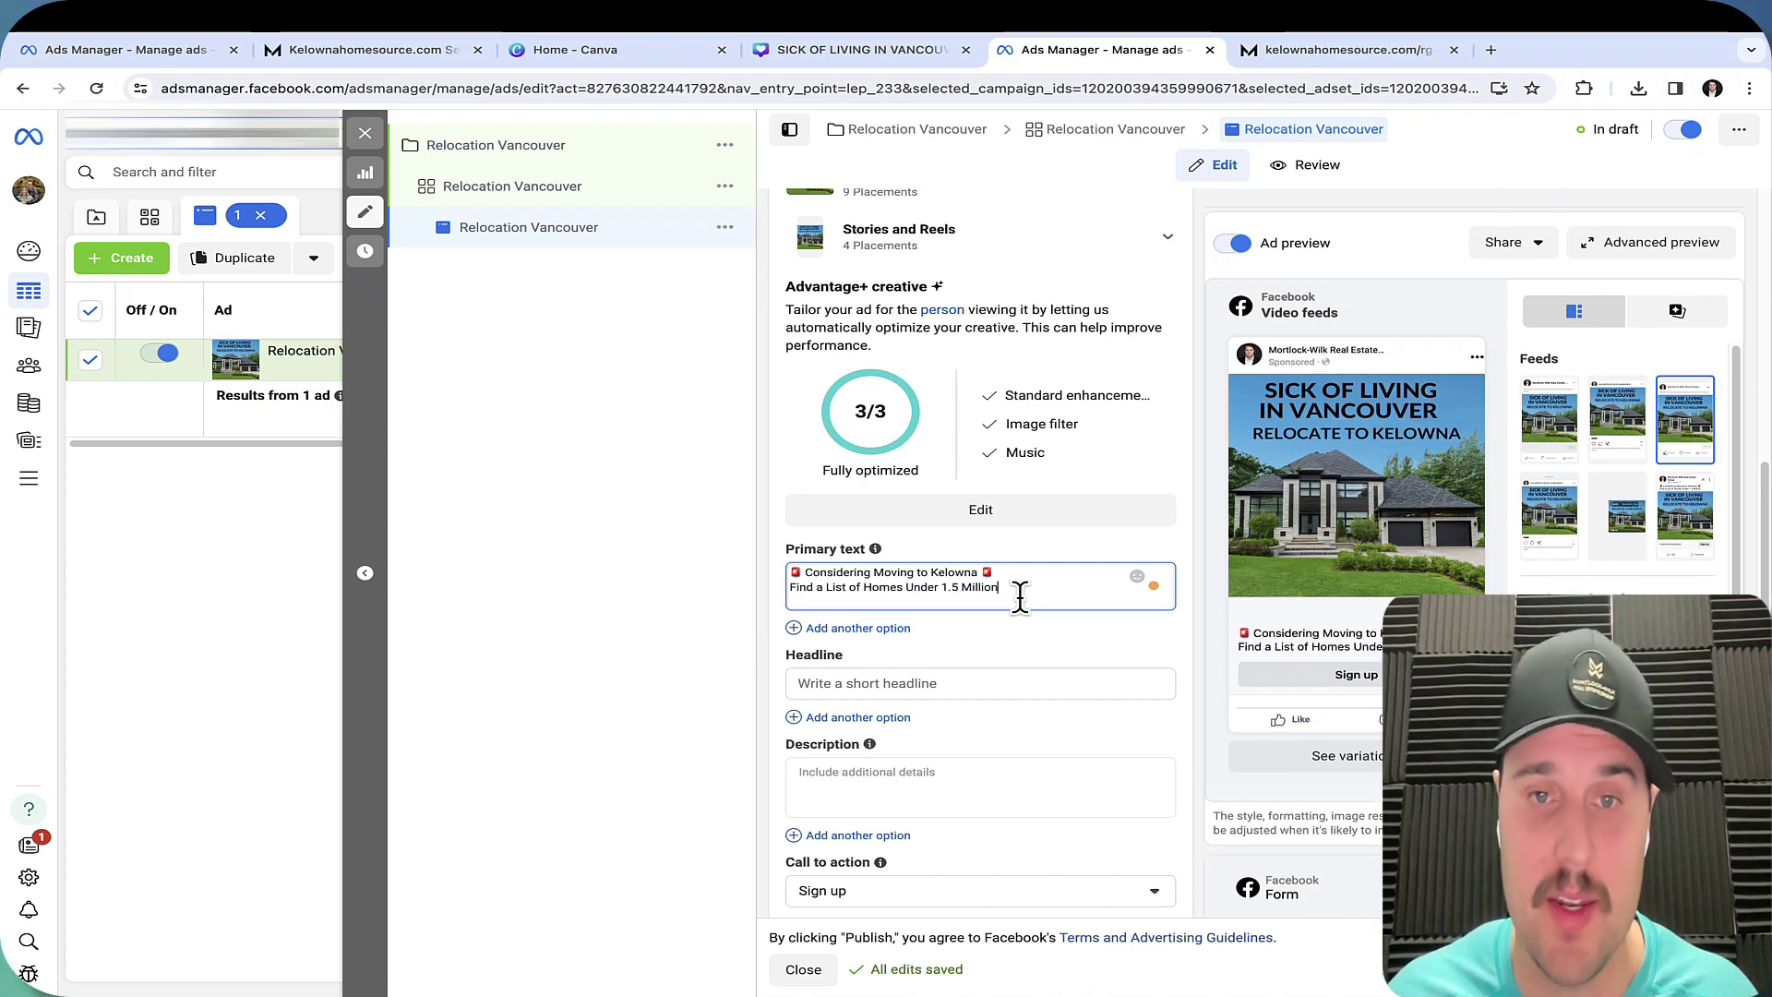
{"action": "left_click", "coordinate": [917, 665]}
{"action": "type", "text": "Upgrade your home"}
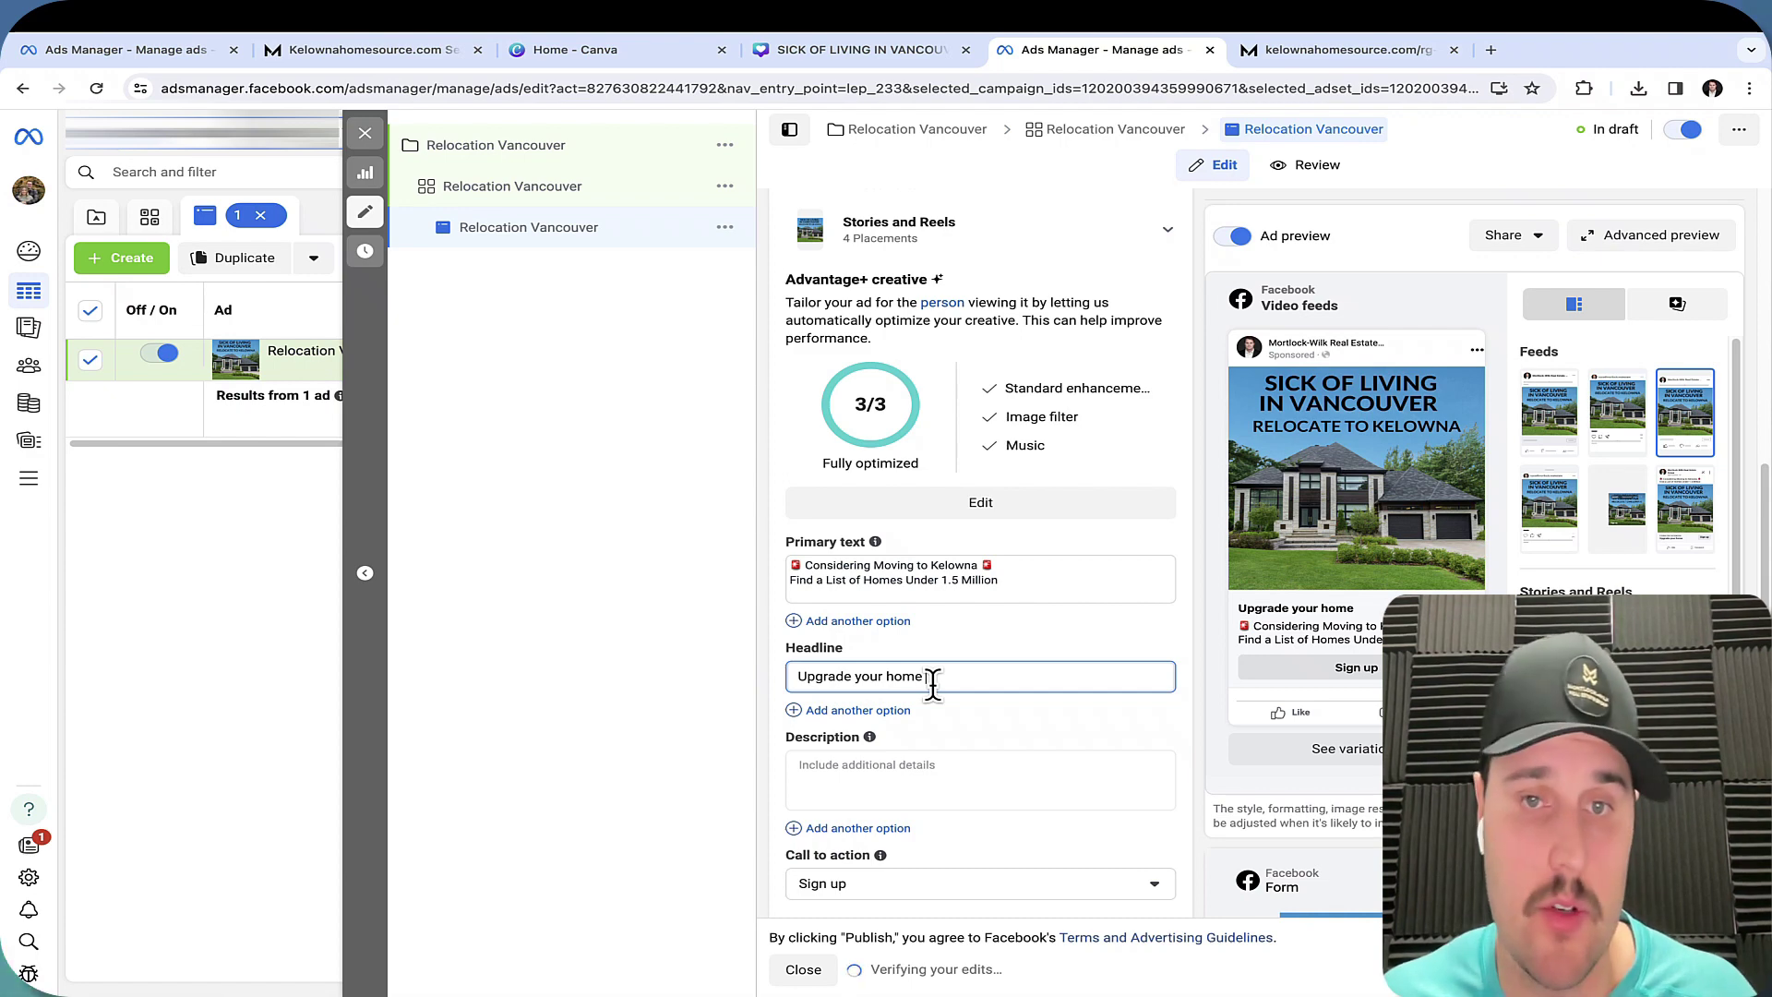
Set the ad's call to action to Learn more.
{"action": "scroll", "coordinate": [944, 689], "scroll_direction": "down", "scroll_amount": 1}
{"action": "scroll", "coordinate": [941, 692], "scroll_direction": "down", "scroll_amount": 1}
{"action": "left_click", "coordinate": [850, 730]}
{"action": "left_click", "coordinate": [808, 666]}
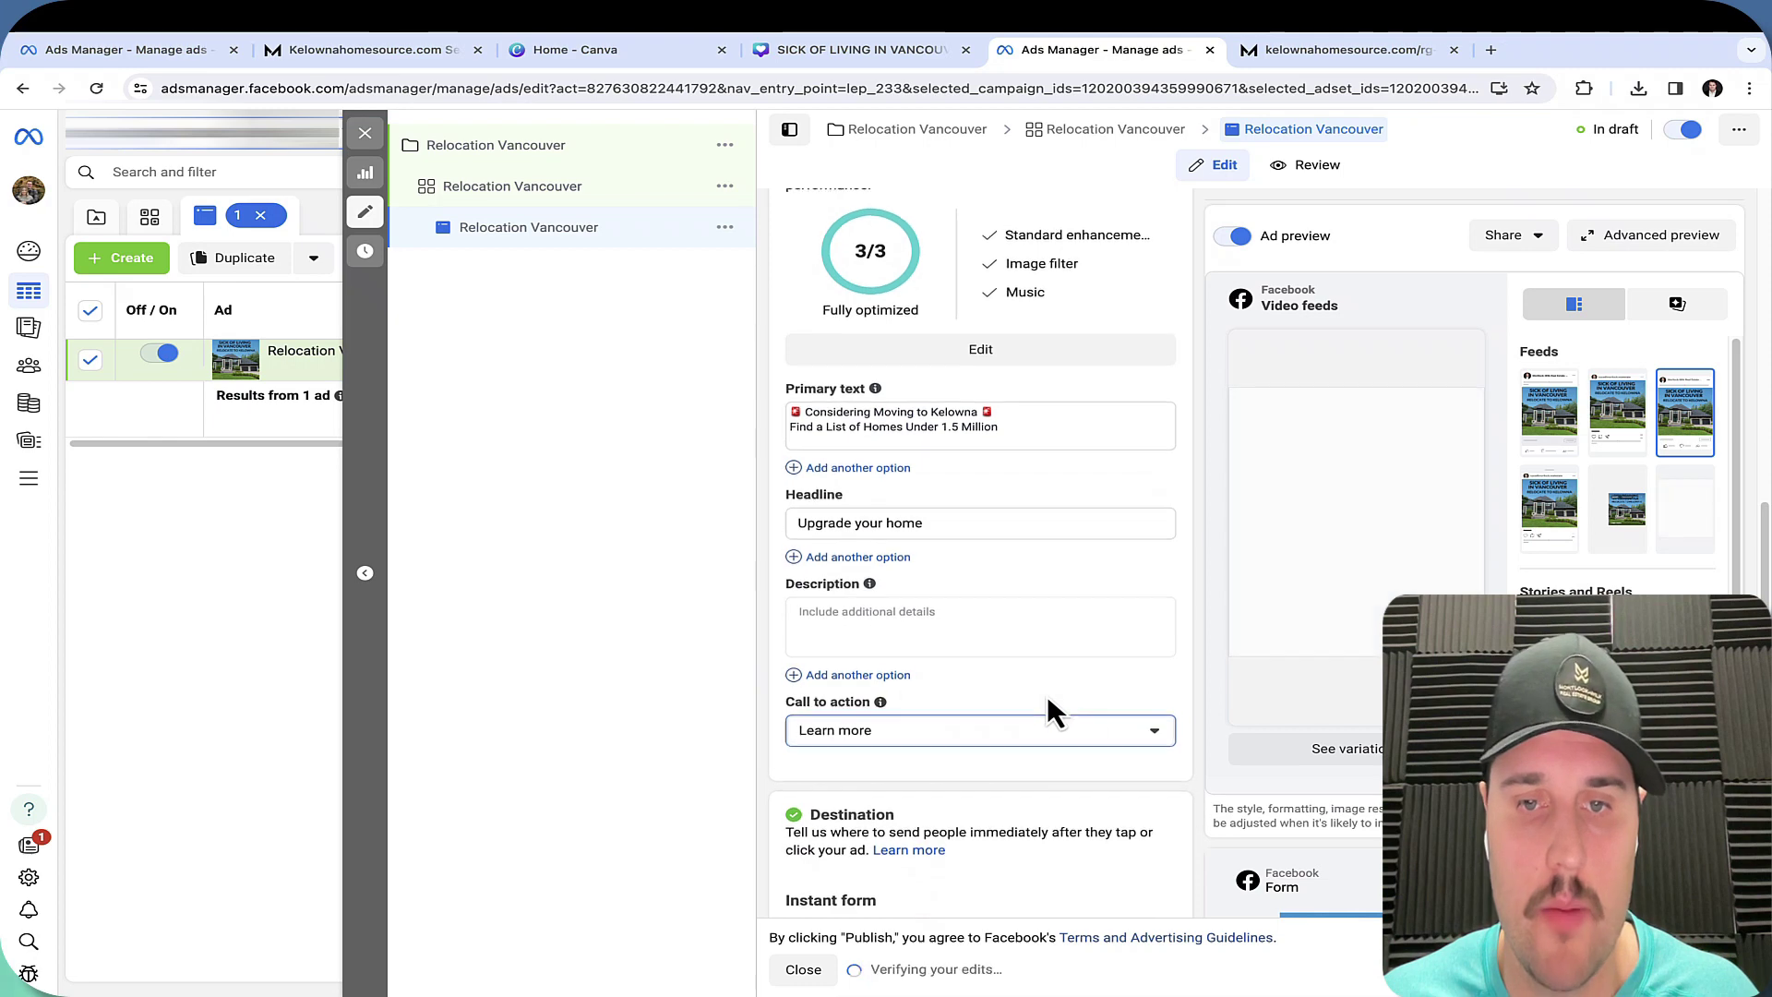
{"action": "scroll", "coordinate": [1024, 678], "scroll_direction": "down", "scroll_amount": 5}
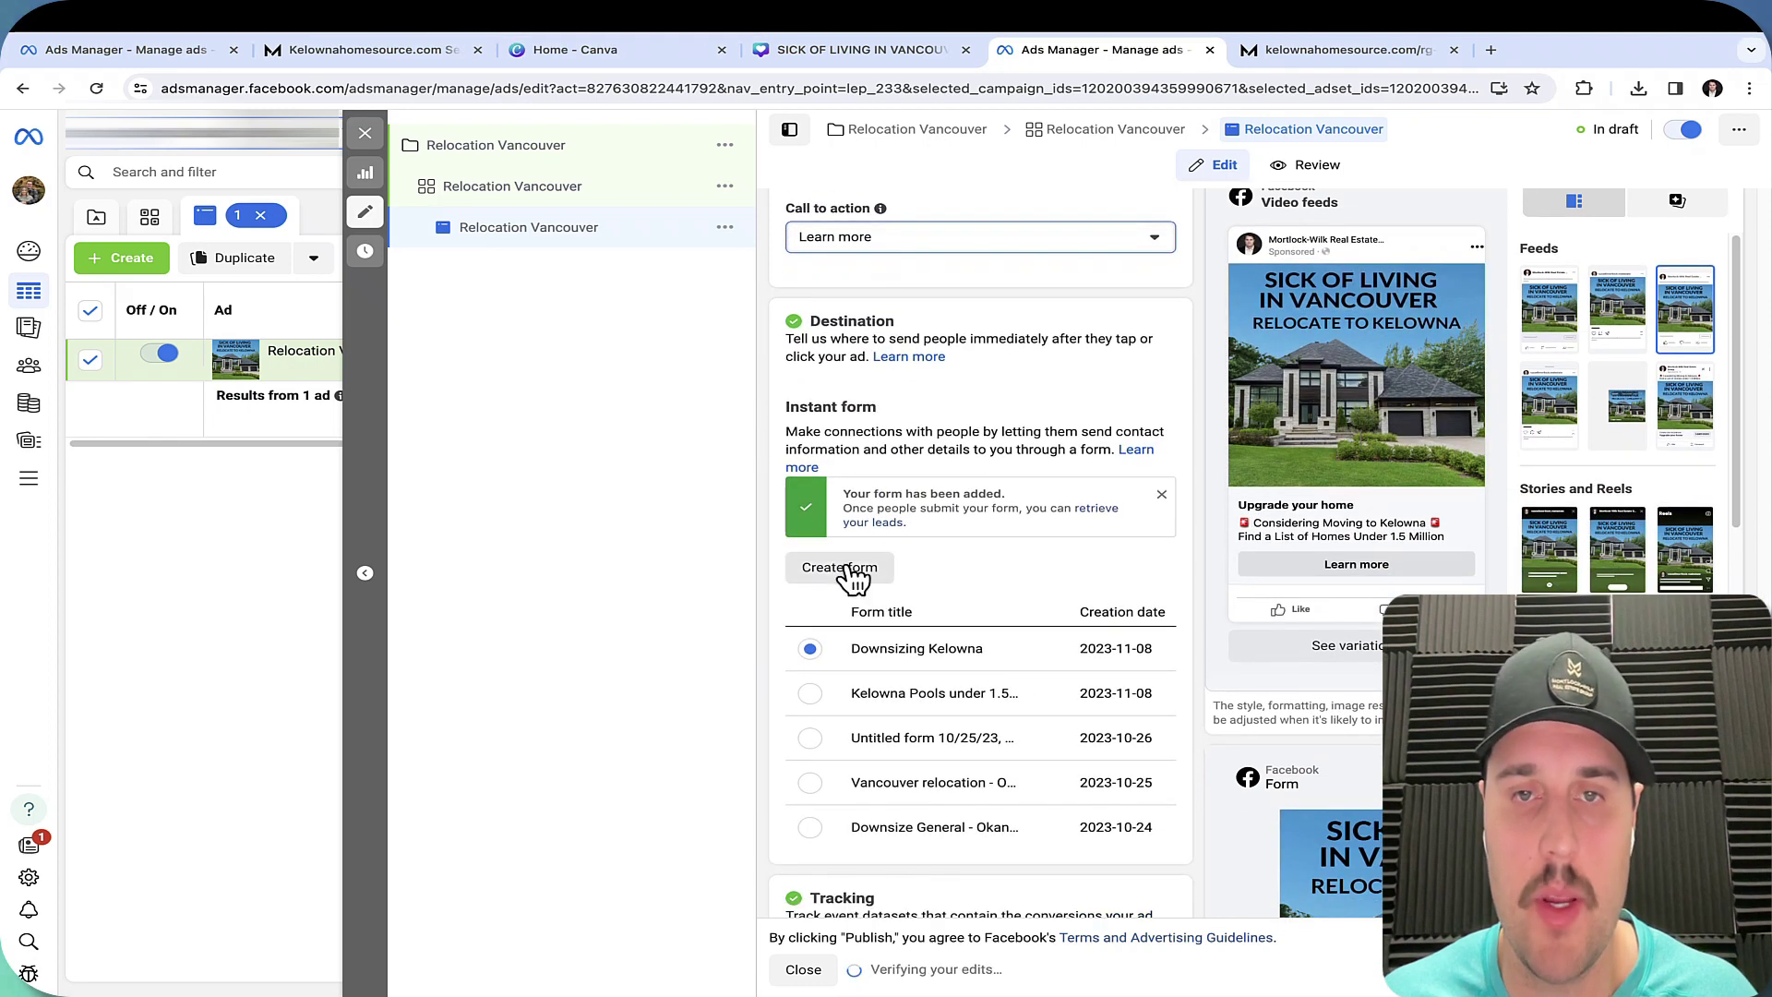
Create a new instant form named 'Relocation Vancouver' and begin its greeting headline.
{"action": "left_click", "coordinate": [842, 568]}
{"action": "left_click", "coordinate": [901, 613]}
{"action": "triple_click", "coordinate": [365, 341]}
{"action": "type", "text": "Relocation Vancouver"}
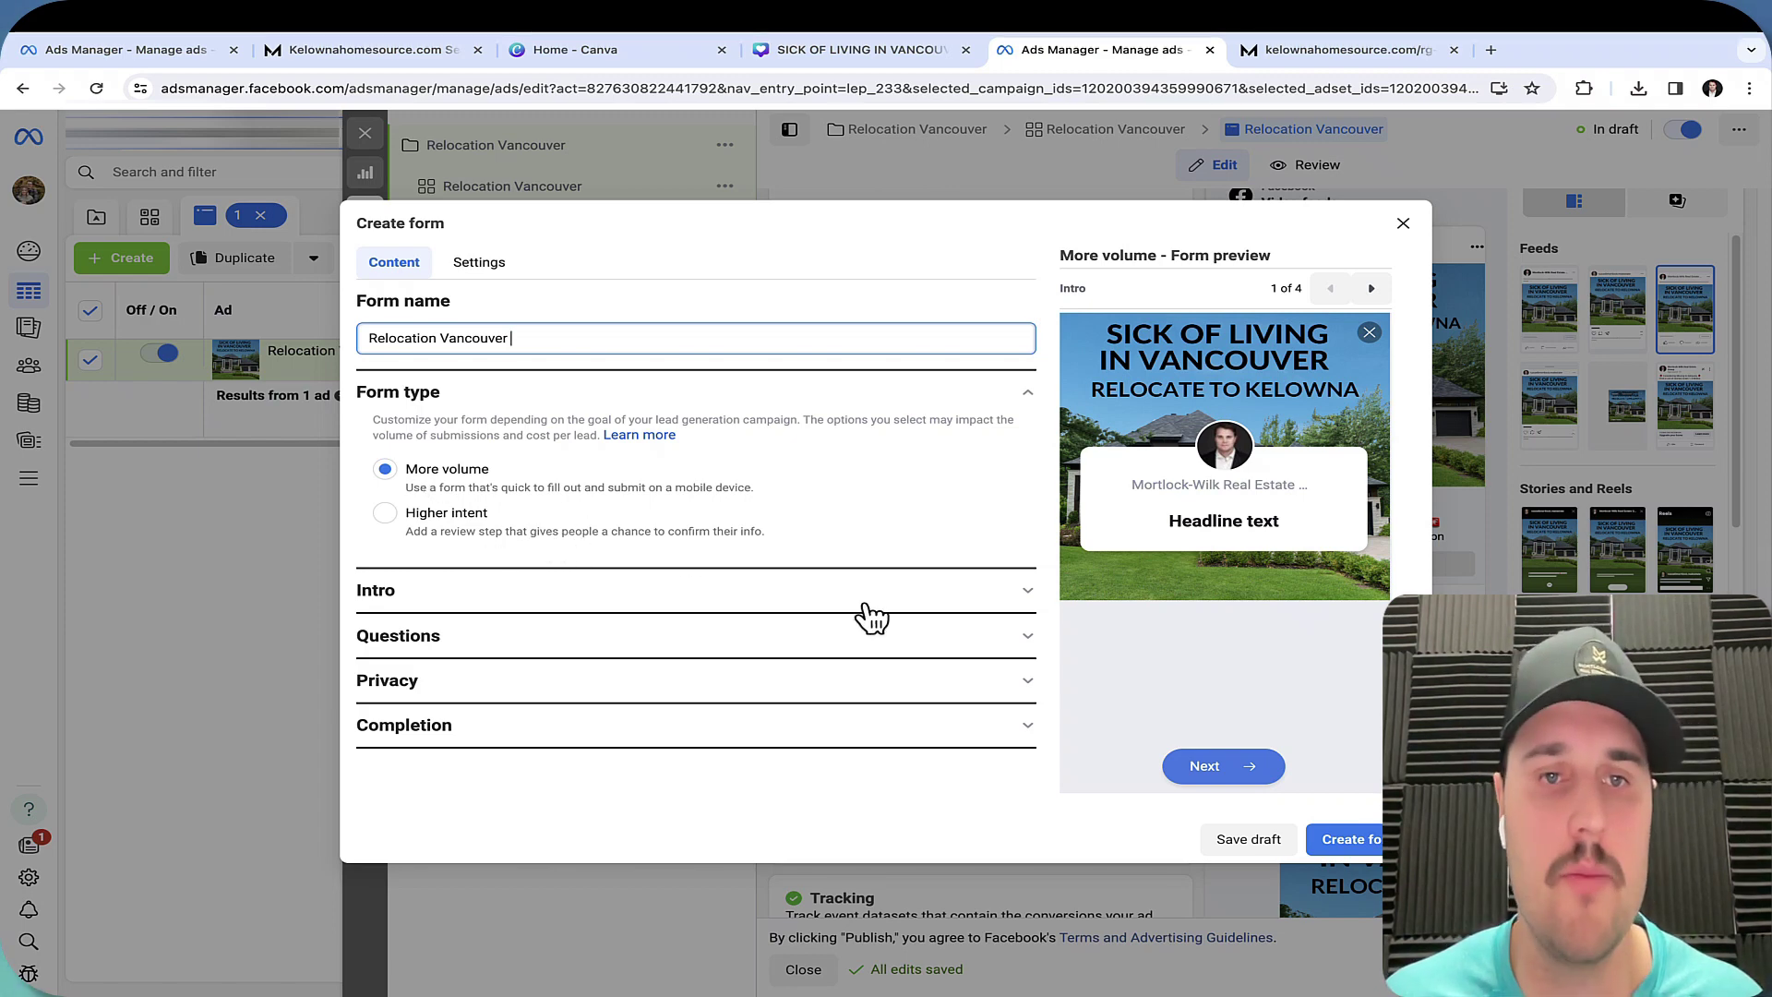
{"action": "left_click", "coordinate": [1030, 595]}
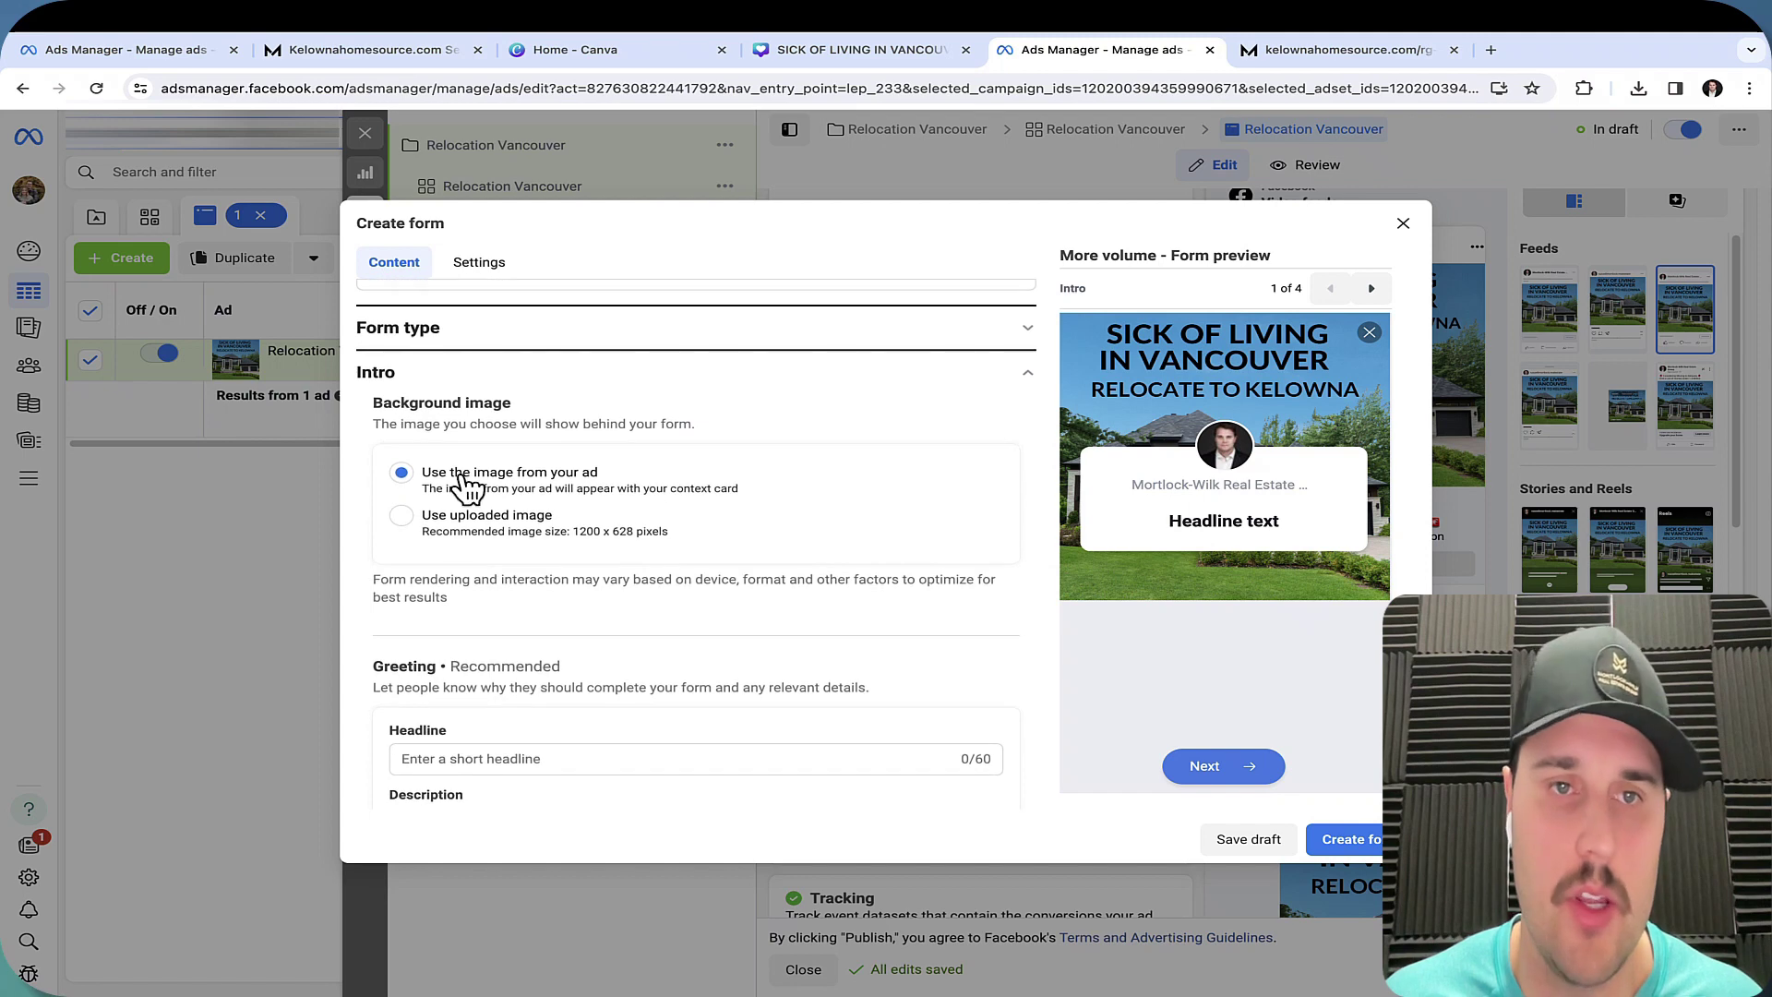
{"action": "scroll", "coordinate": [572, 497], "scroll_direction": "down", "scroll_amount": 3}
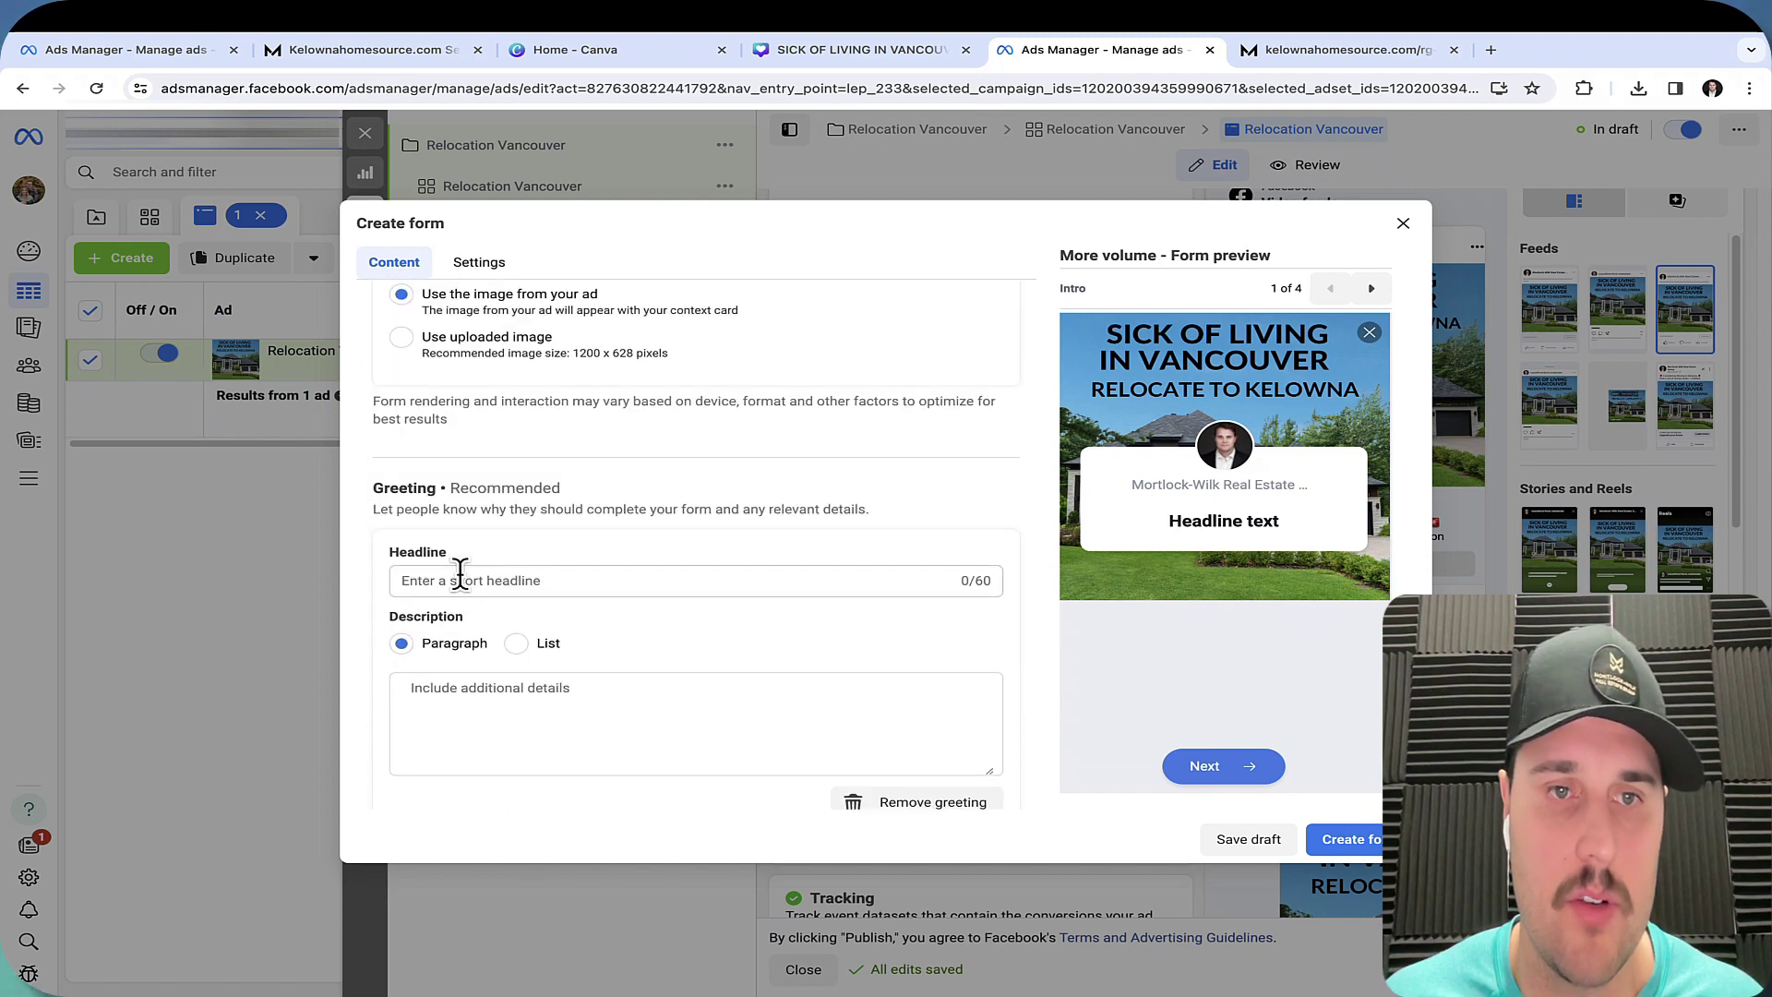
{"action": "left_click", "coordinate": [406, 580]}
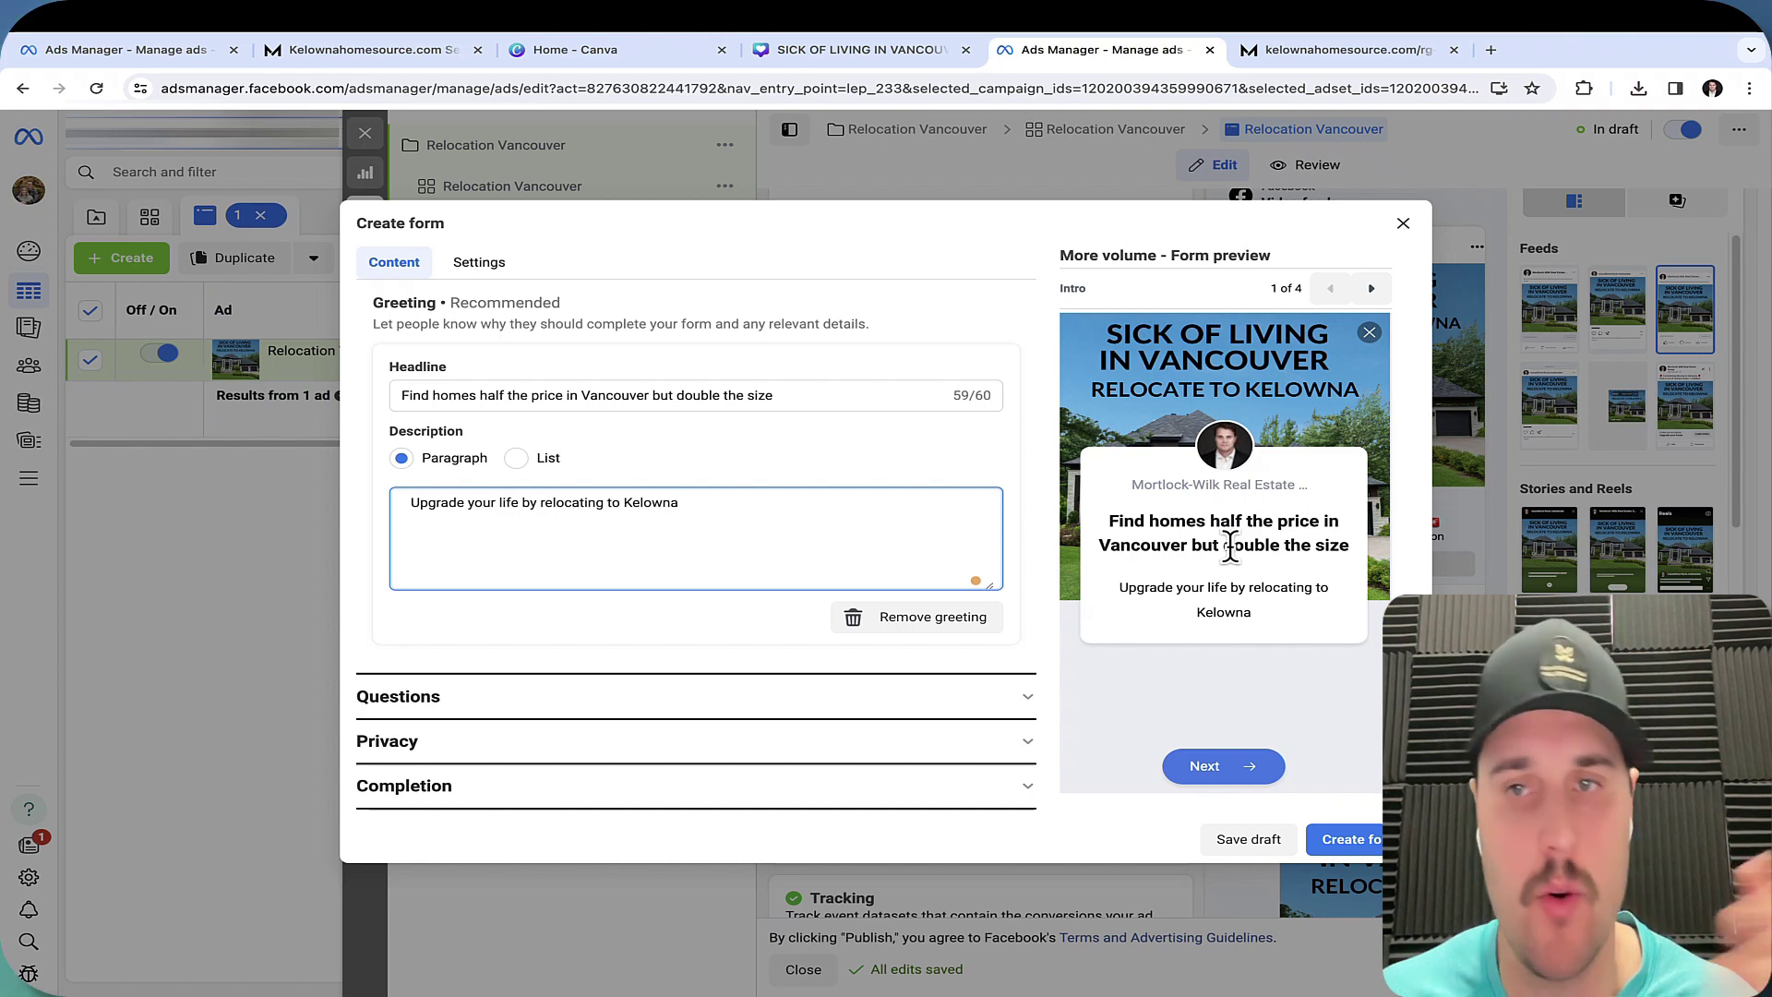
Add a phone number question and move Full name to the top of the questions.
{"action": "left_click", "coordinate": [1032, 711]}
{"action": "left_click", "coordinate": [454, 551]}
{"action": "left_click", "coordinate": [681, 620]}
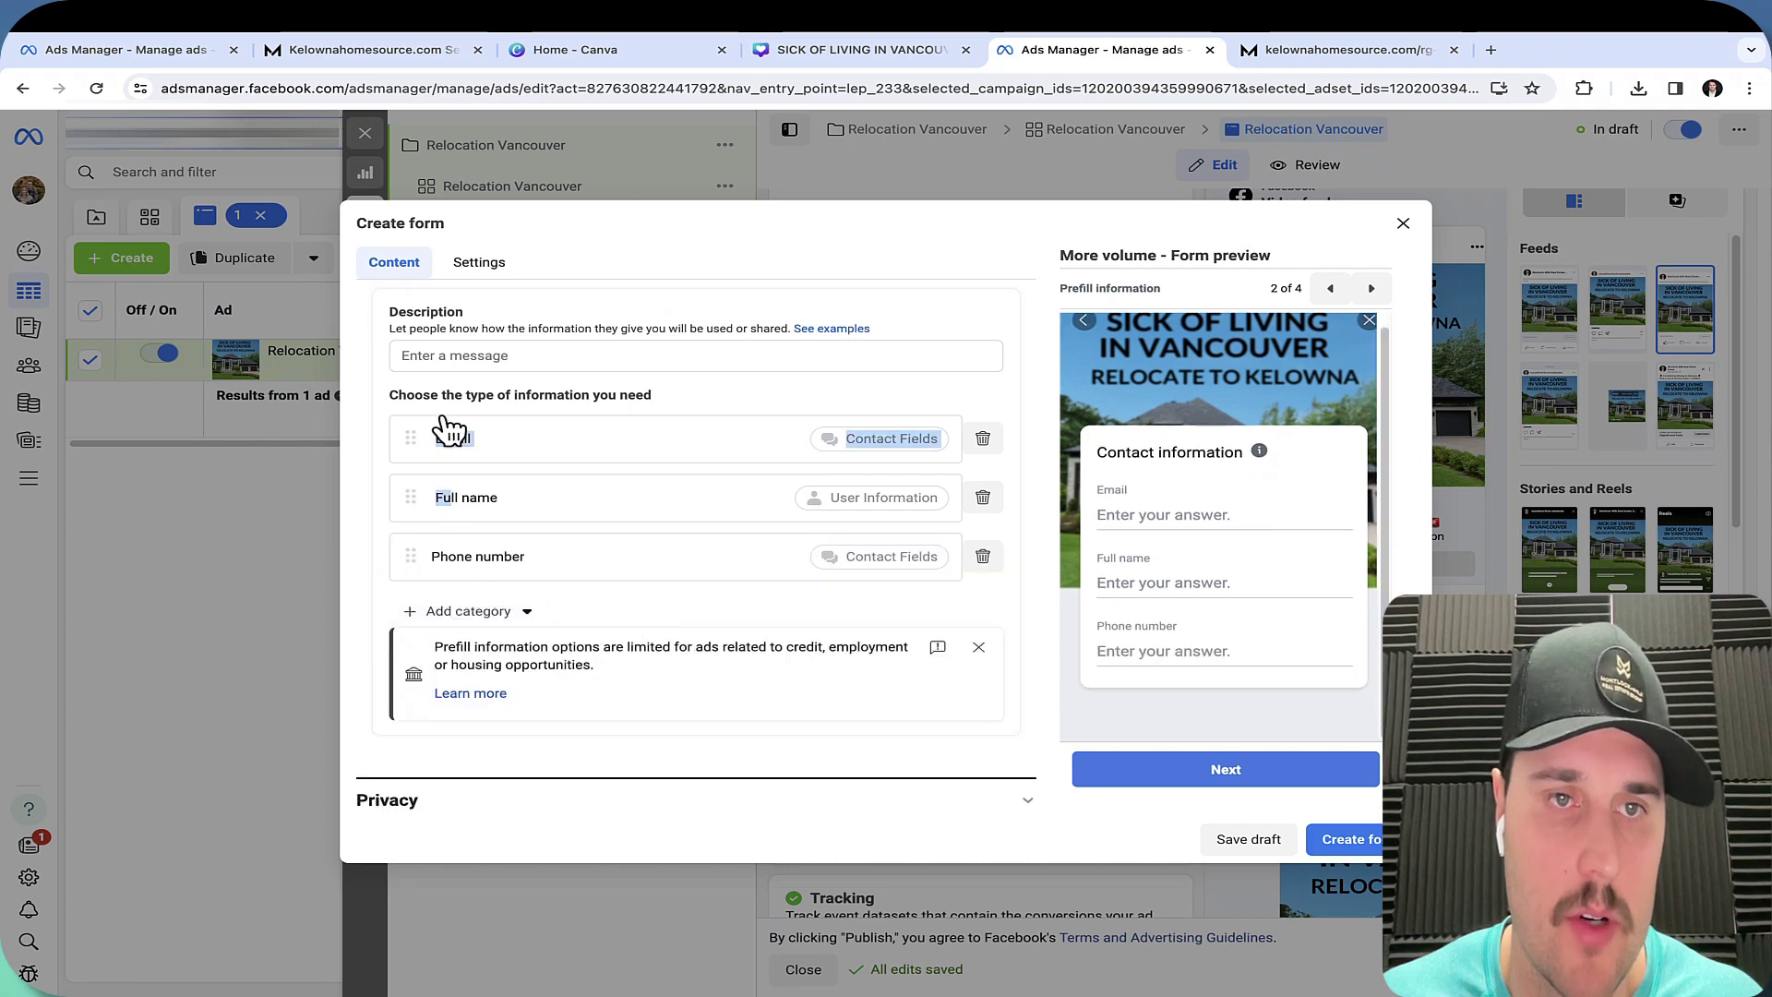
{"action": "left_click_drag", "start_coordinate": [409, 499], "coordinate": [419, 425]}
{"action": "scroll", "coordinate": [535, 585], "scroll_direction": "down", "scroll_amount": 1}
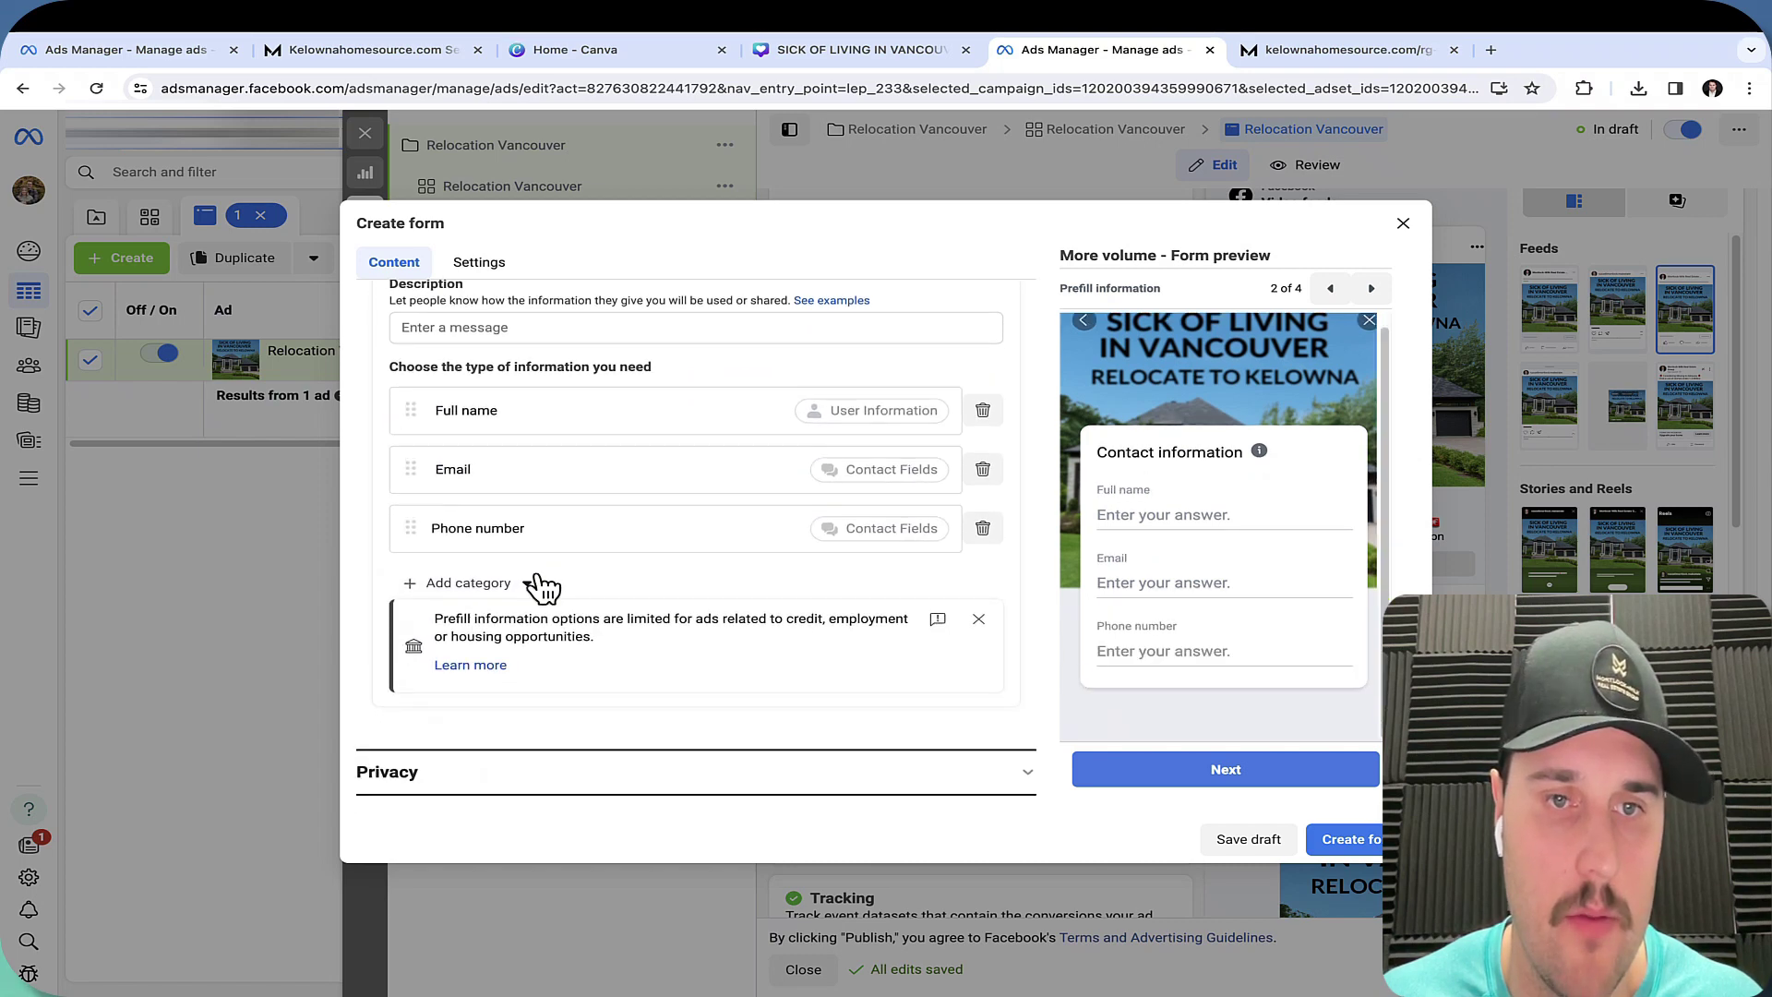
{"action": "scroll", "coordinate": [604, 615], "scroll_direction": "up", "scroll_amount": 3}
Look up the website's privacy policy and change the thank-you button text to 'View list of homes'.
{"action": "left_click", "coordinate": [464, 566]}
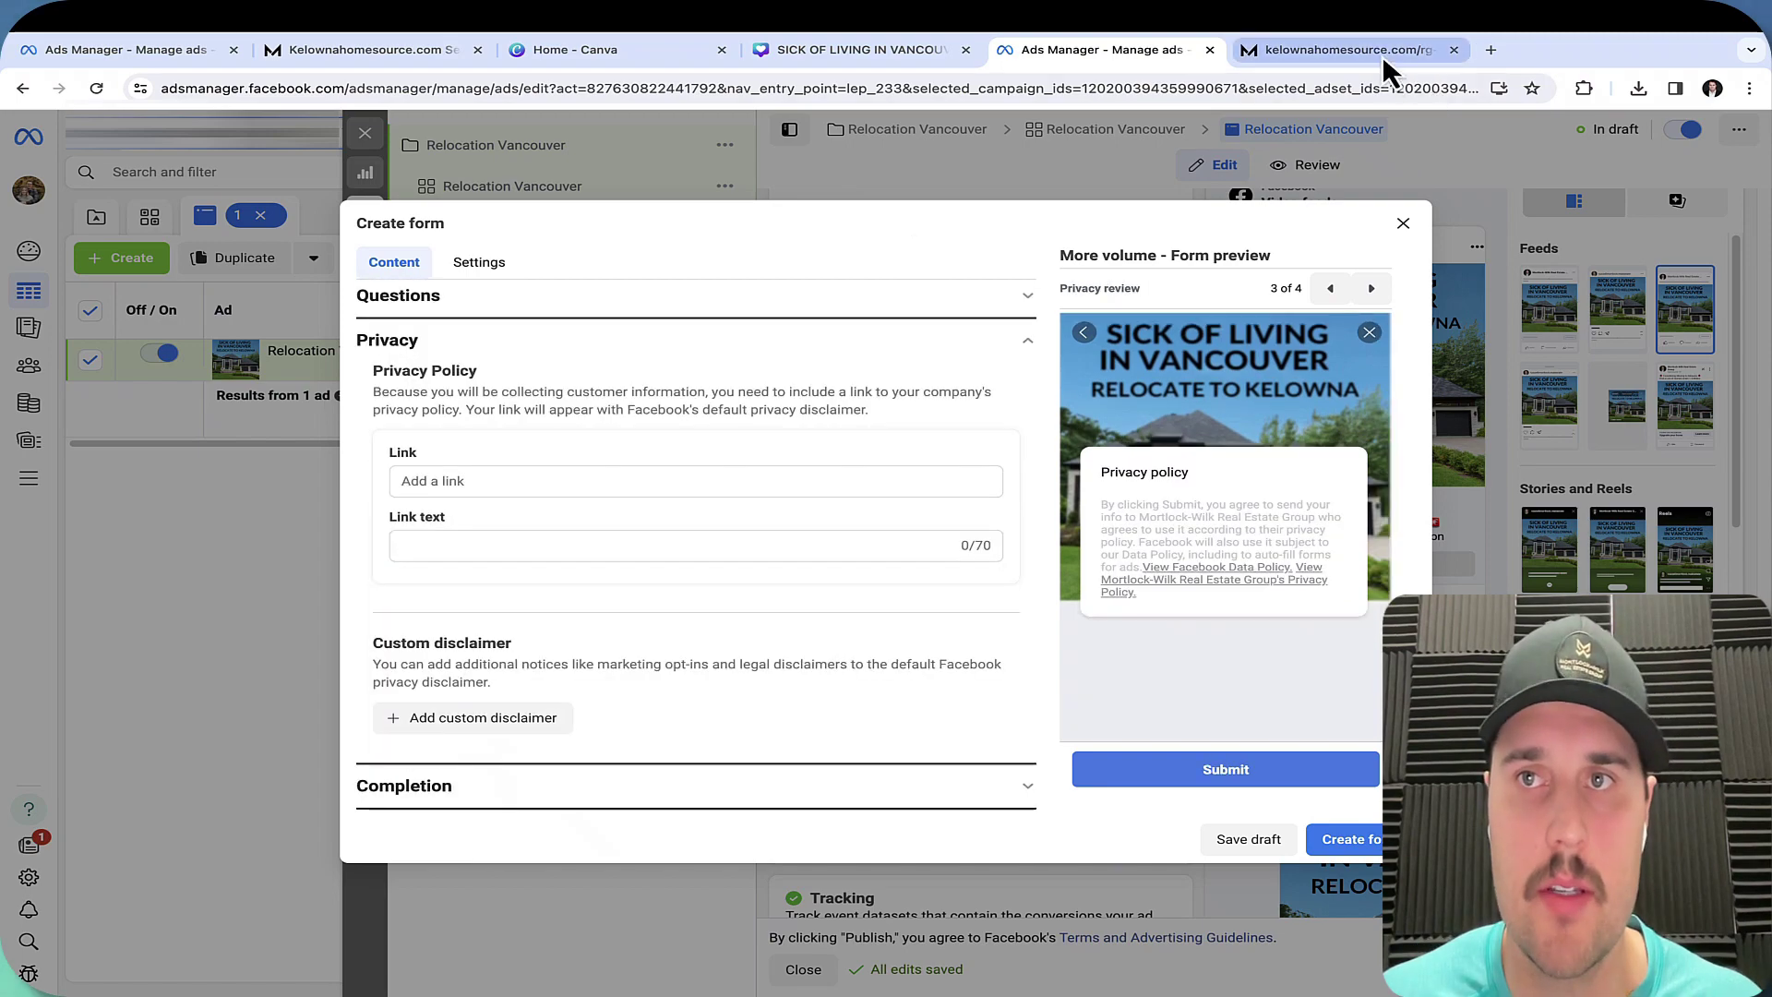
{"action": "left_click", "coordinate": [1382, 55]}
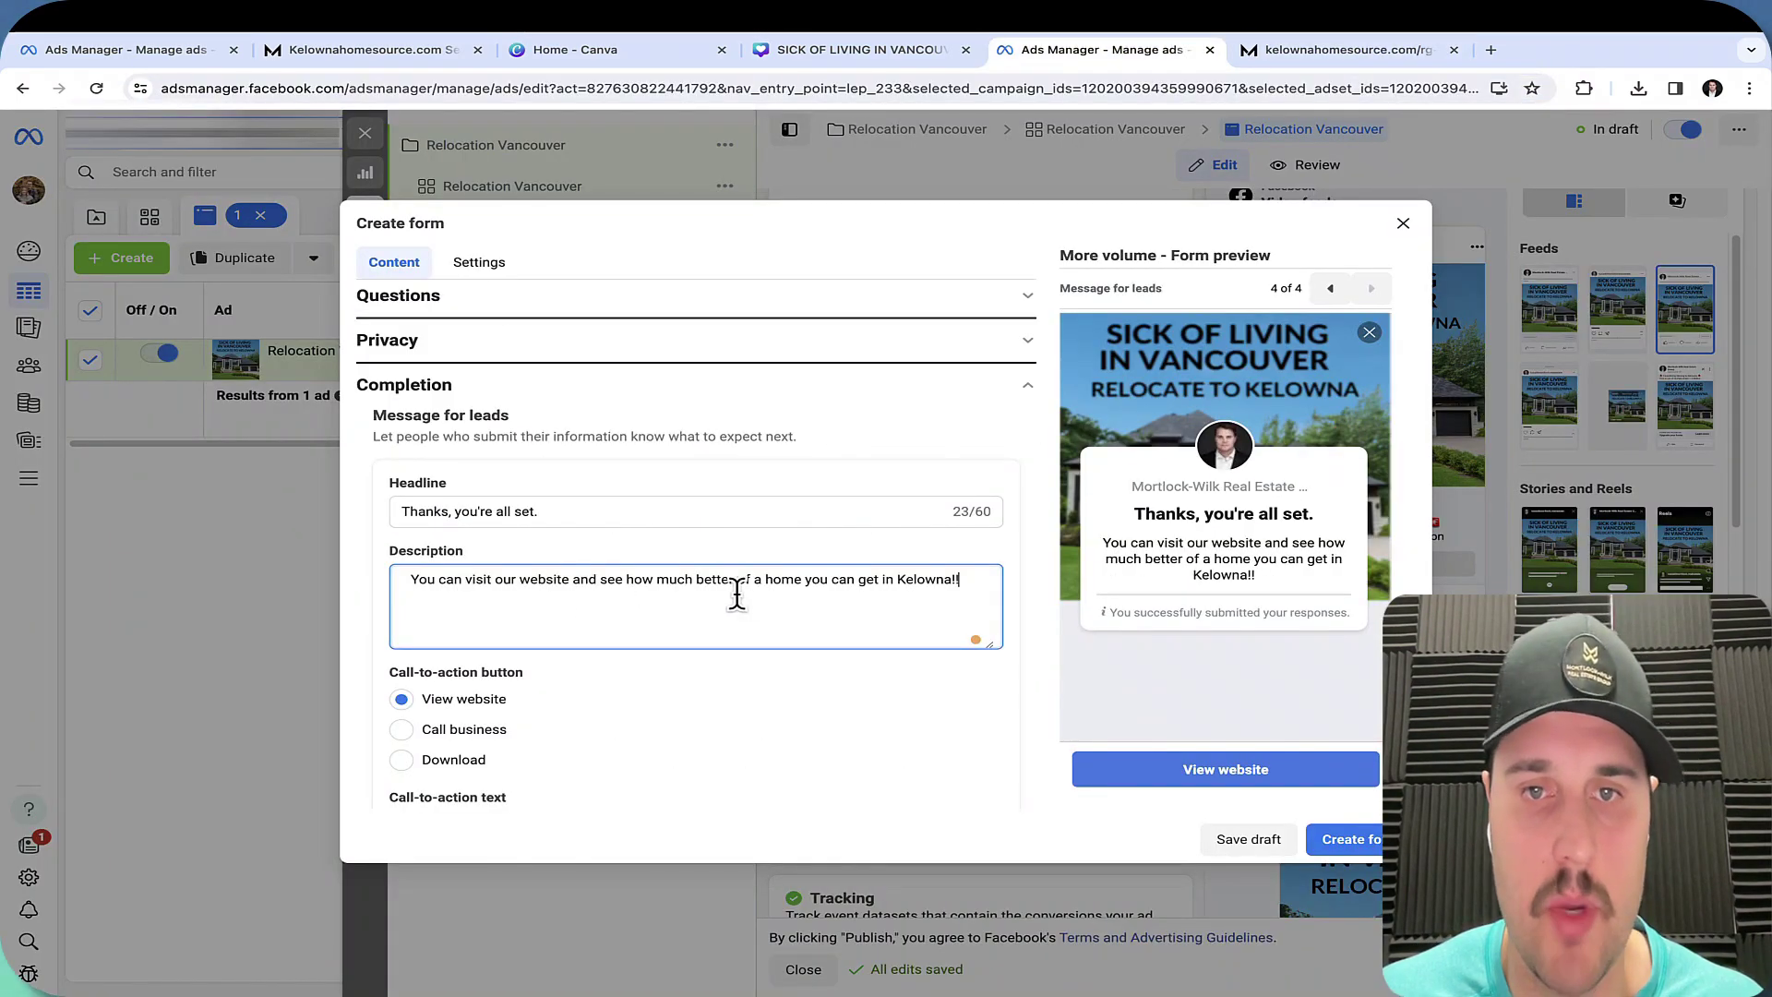
{"action": "scroll", "coordinate": [485, 710], "scroll_direction": "down", "scroll_amount": 2}
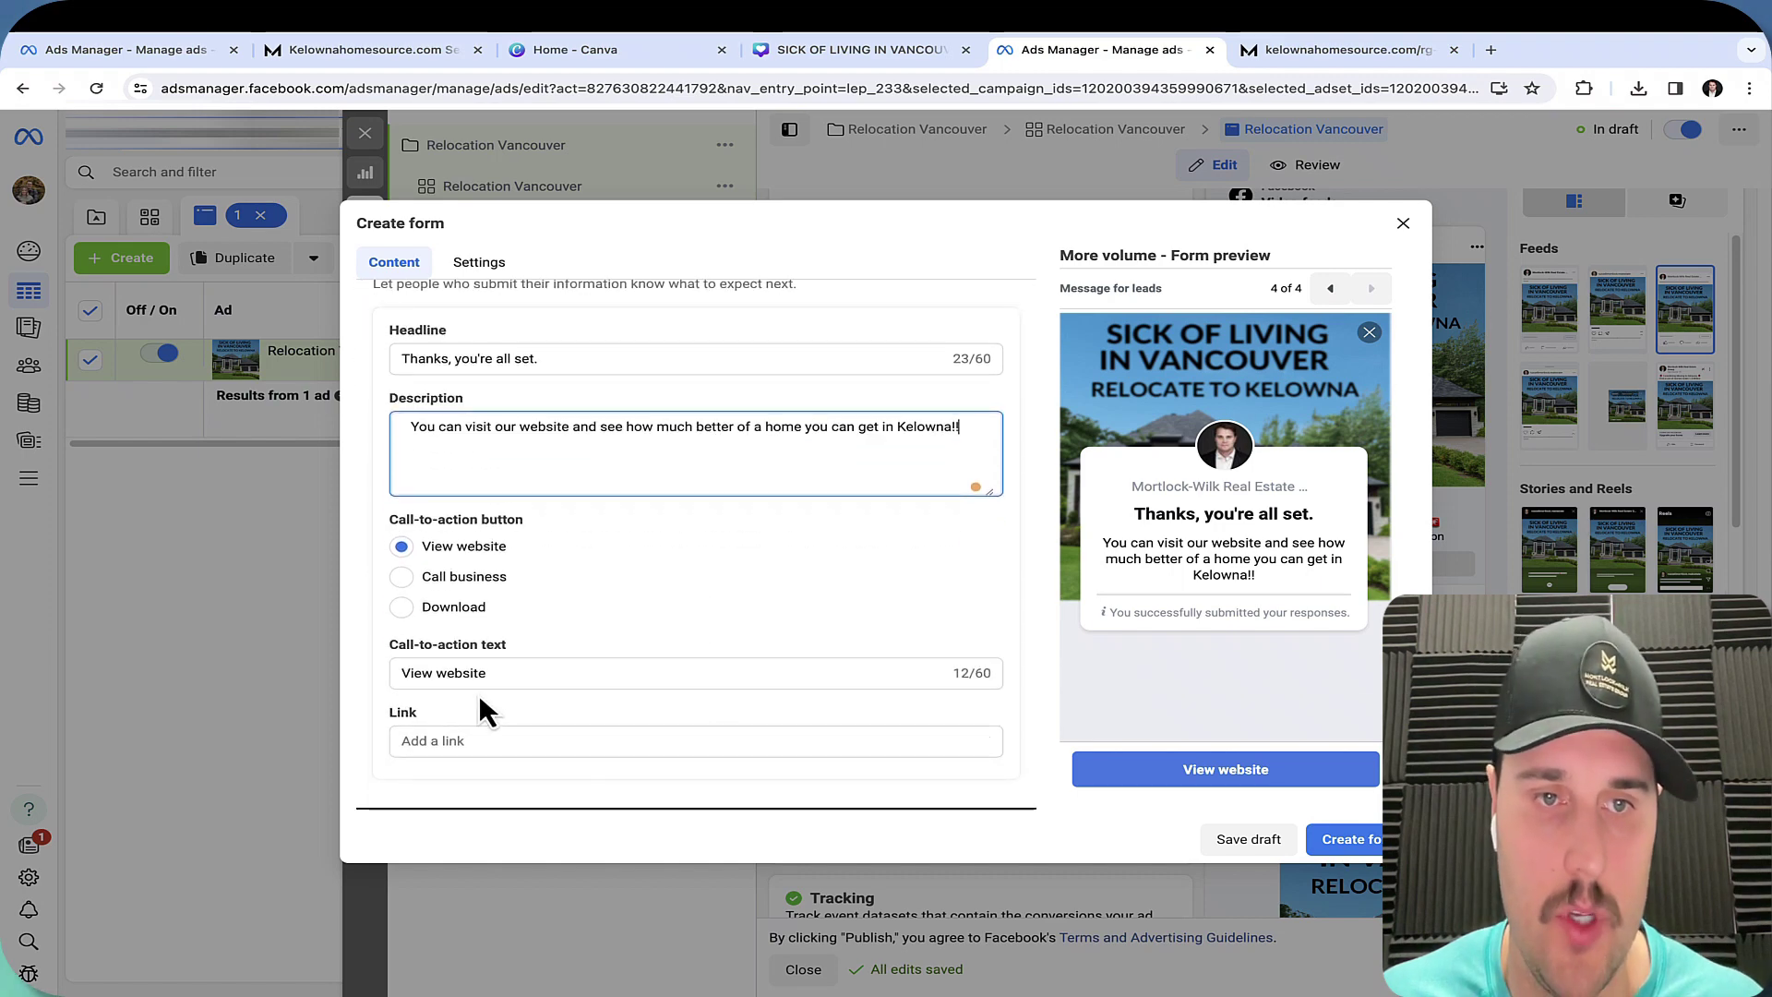
{"action": "left_click_drag", "start_coordinate": [496, 685], "coordinate": [358, 685]}
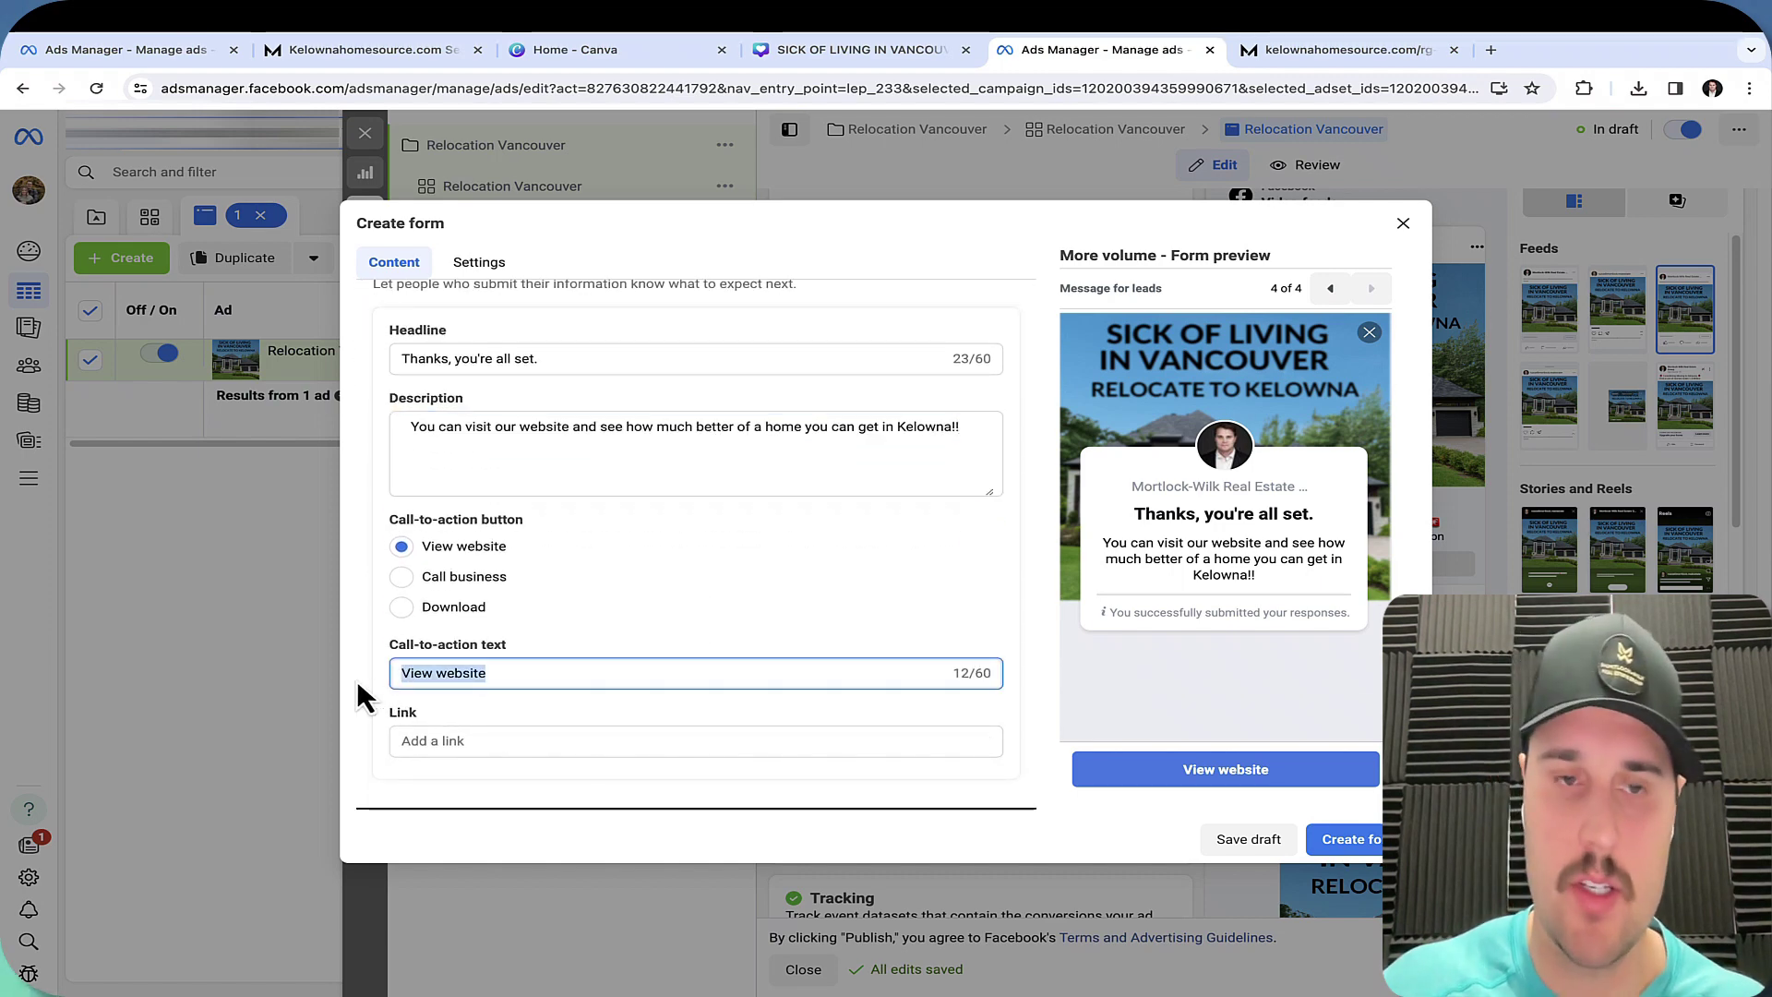
{"action": "type", "text": "View list of "}
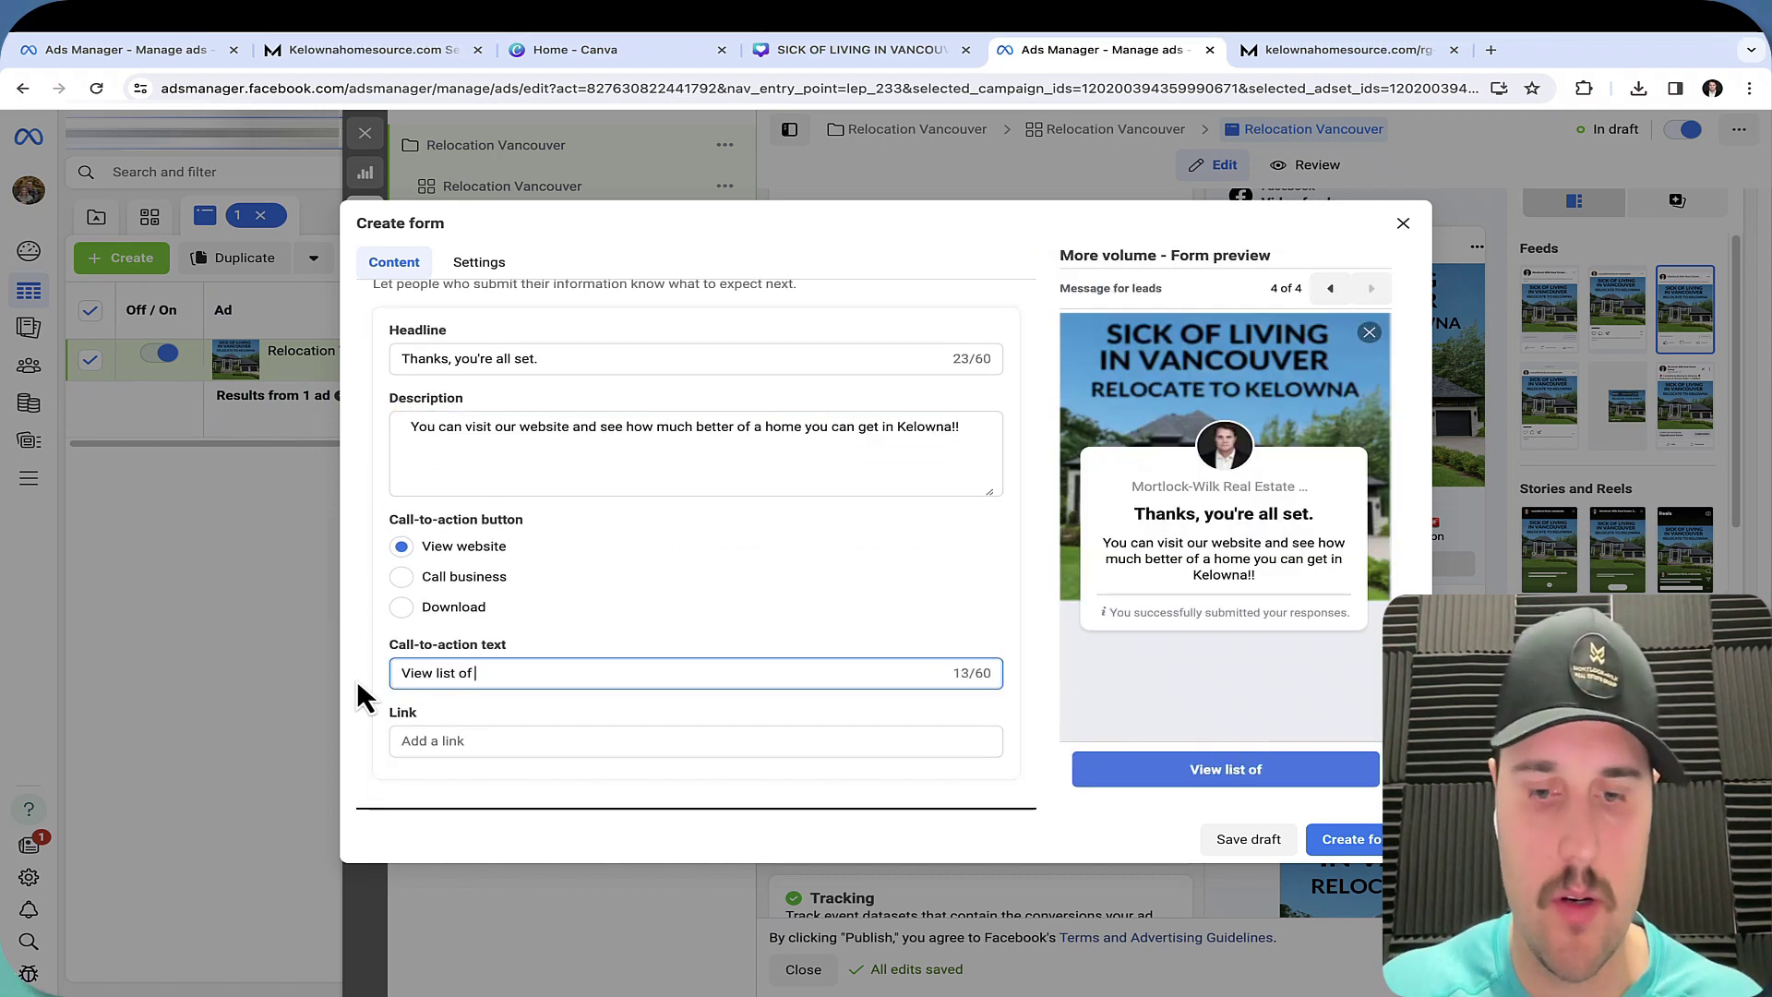
{"action": "type", "text": "homes"}
Open Advanced Search on kelownahomesource.com and set the price range to $1 Million–$1.5 Million.
{"action": "left_click", "coordinate": [370, 50]}
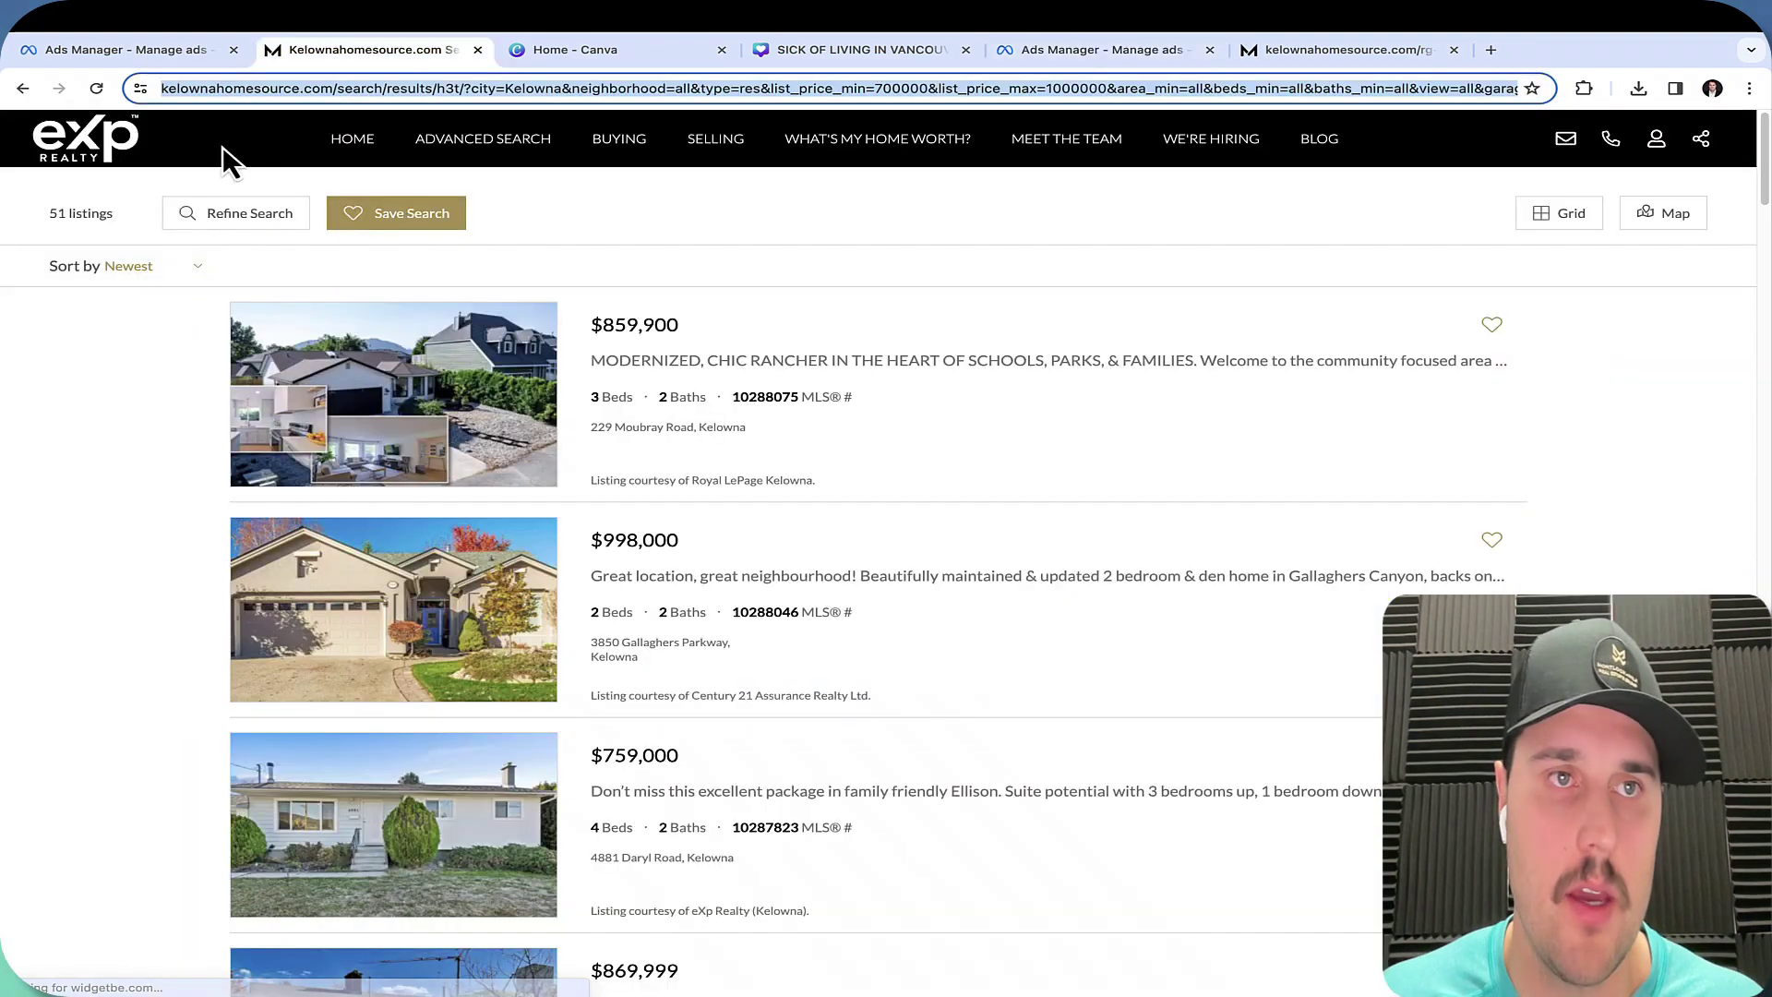
{"action": "left_click", "coordinate": [93, 153]}
{"action": "left_click", "coordinate": [685, 449]}
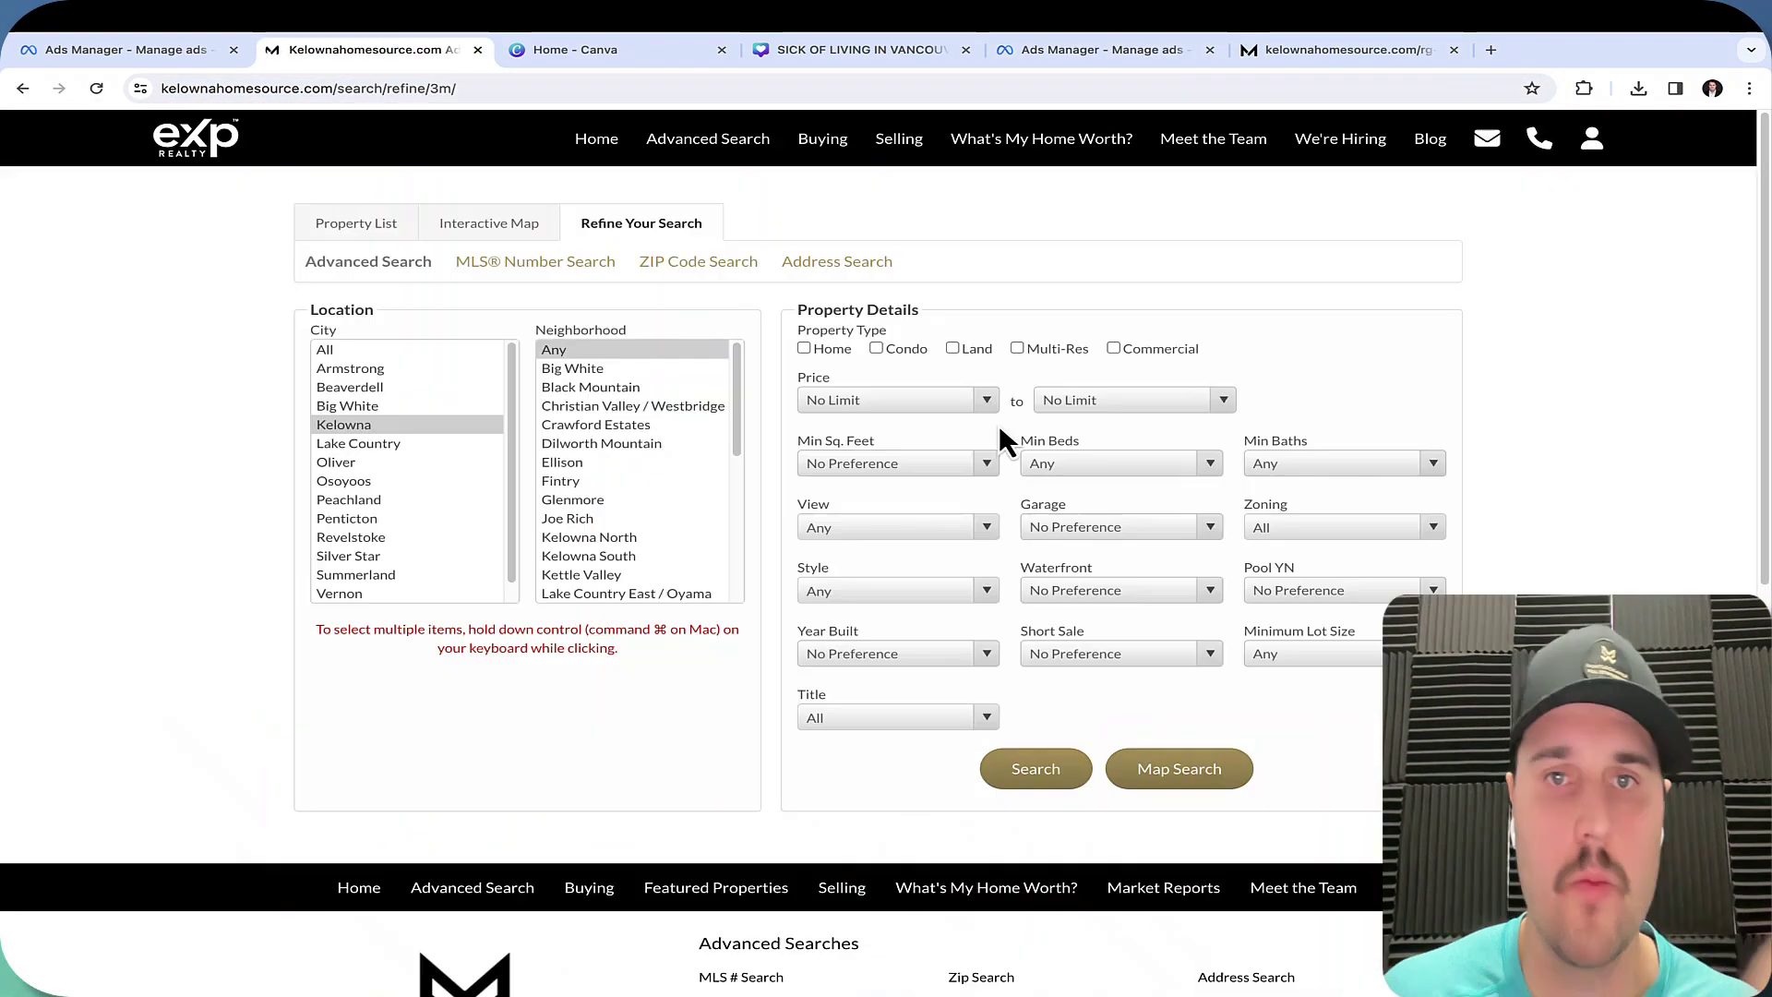
{"action": "left_click", "coordinate": [1220, 412]}
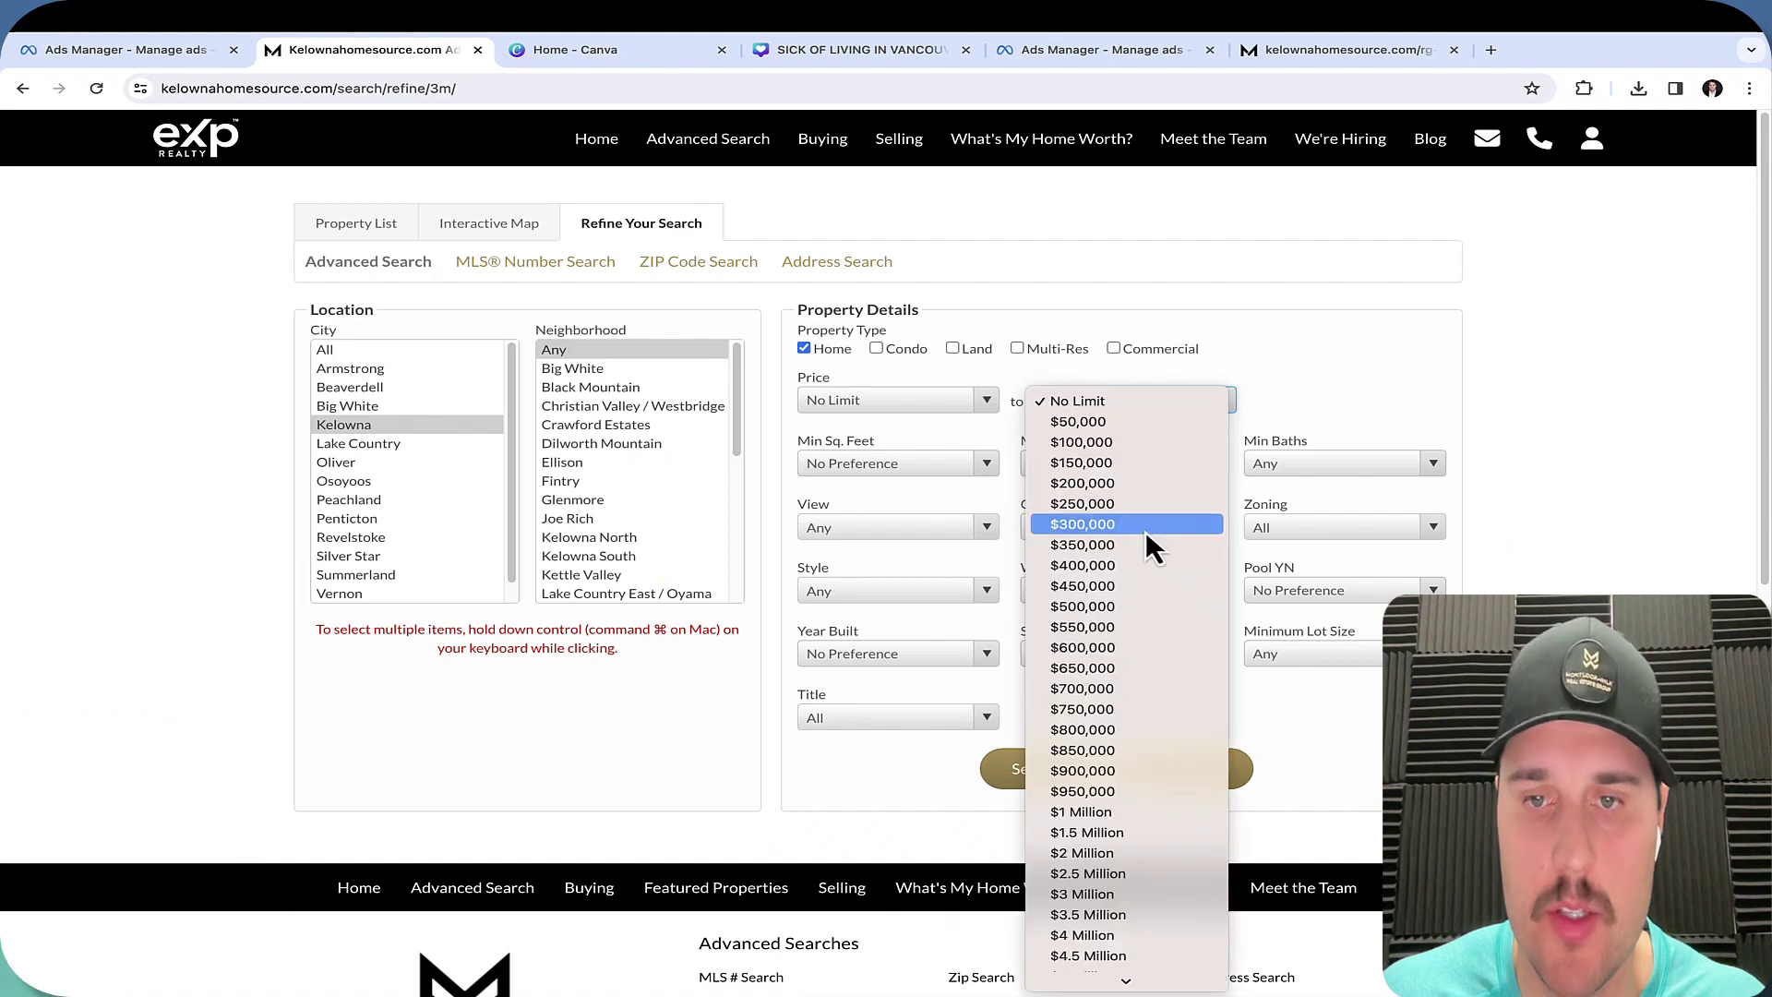
{"action": "left_click", "coordinate": [1100, 829]}
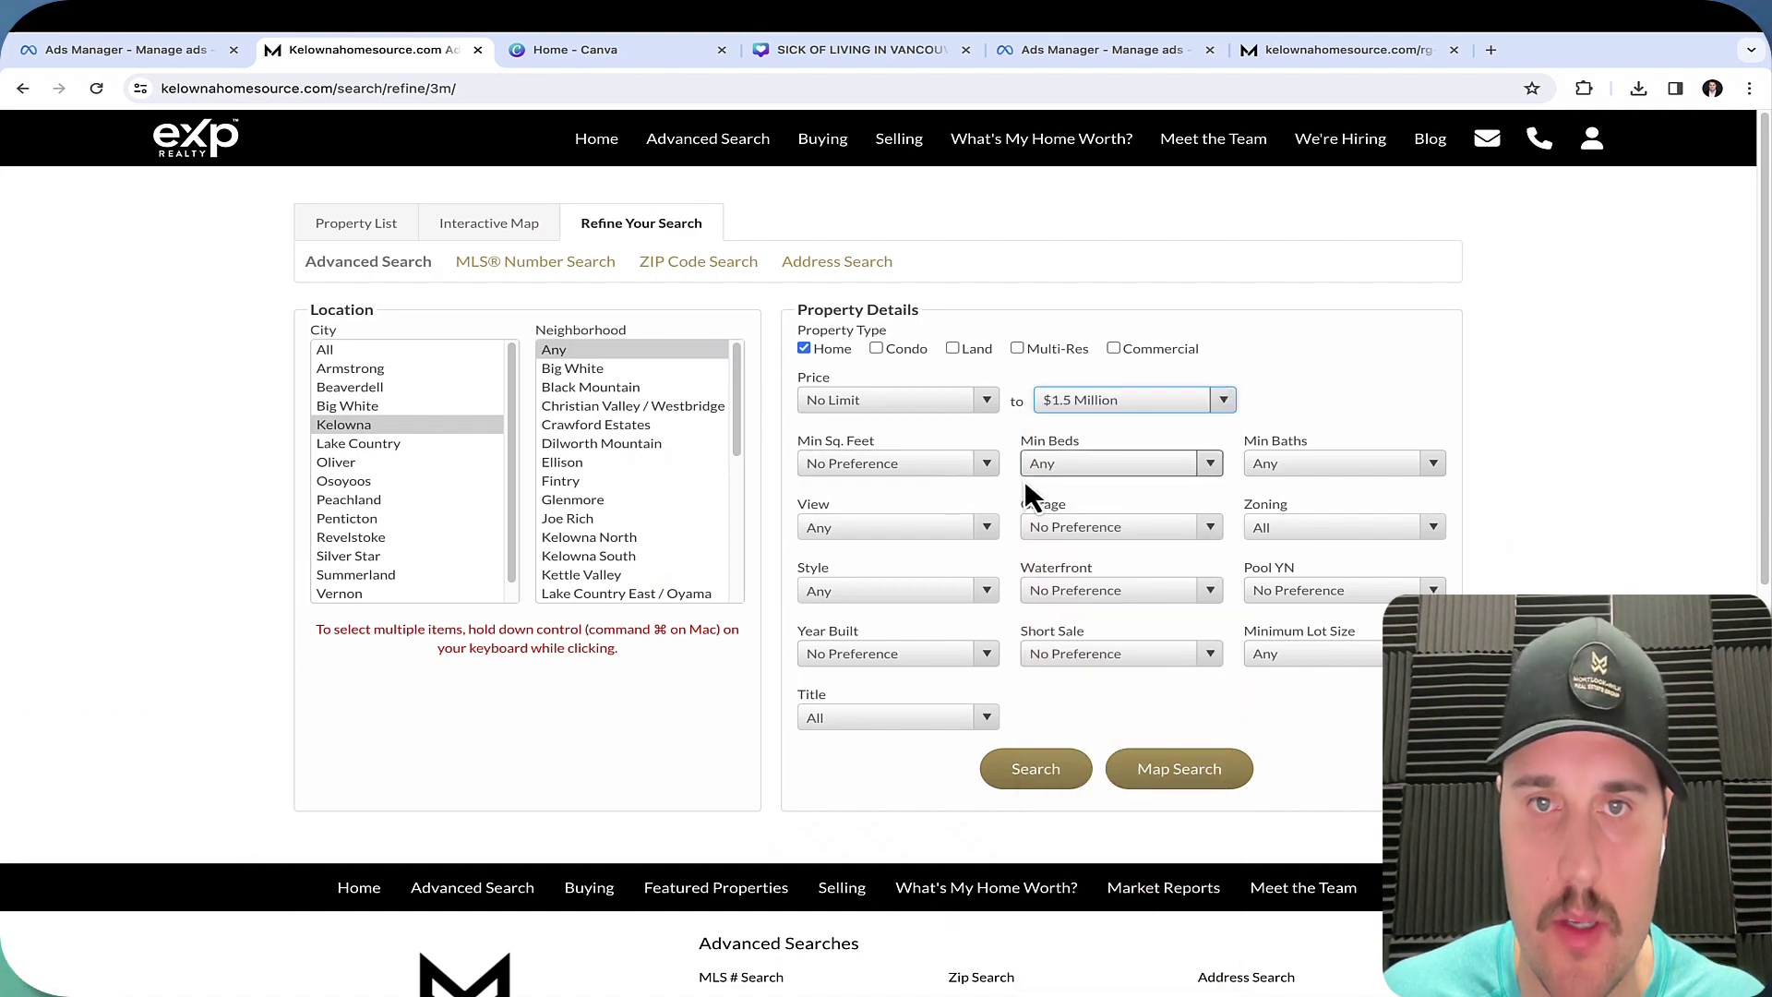
{"action": "left_click", "coordinate": [891, 399]}
{"action": "left_click", "coordinate": [842, 811]}
Require 4+ beds, 4+ baths and 3000+ sq ft, then run the search.
{"action": "left_click", "coordinate": [1135, 463]}
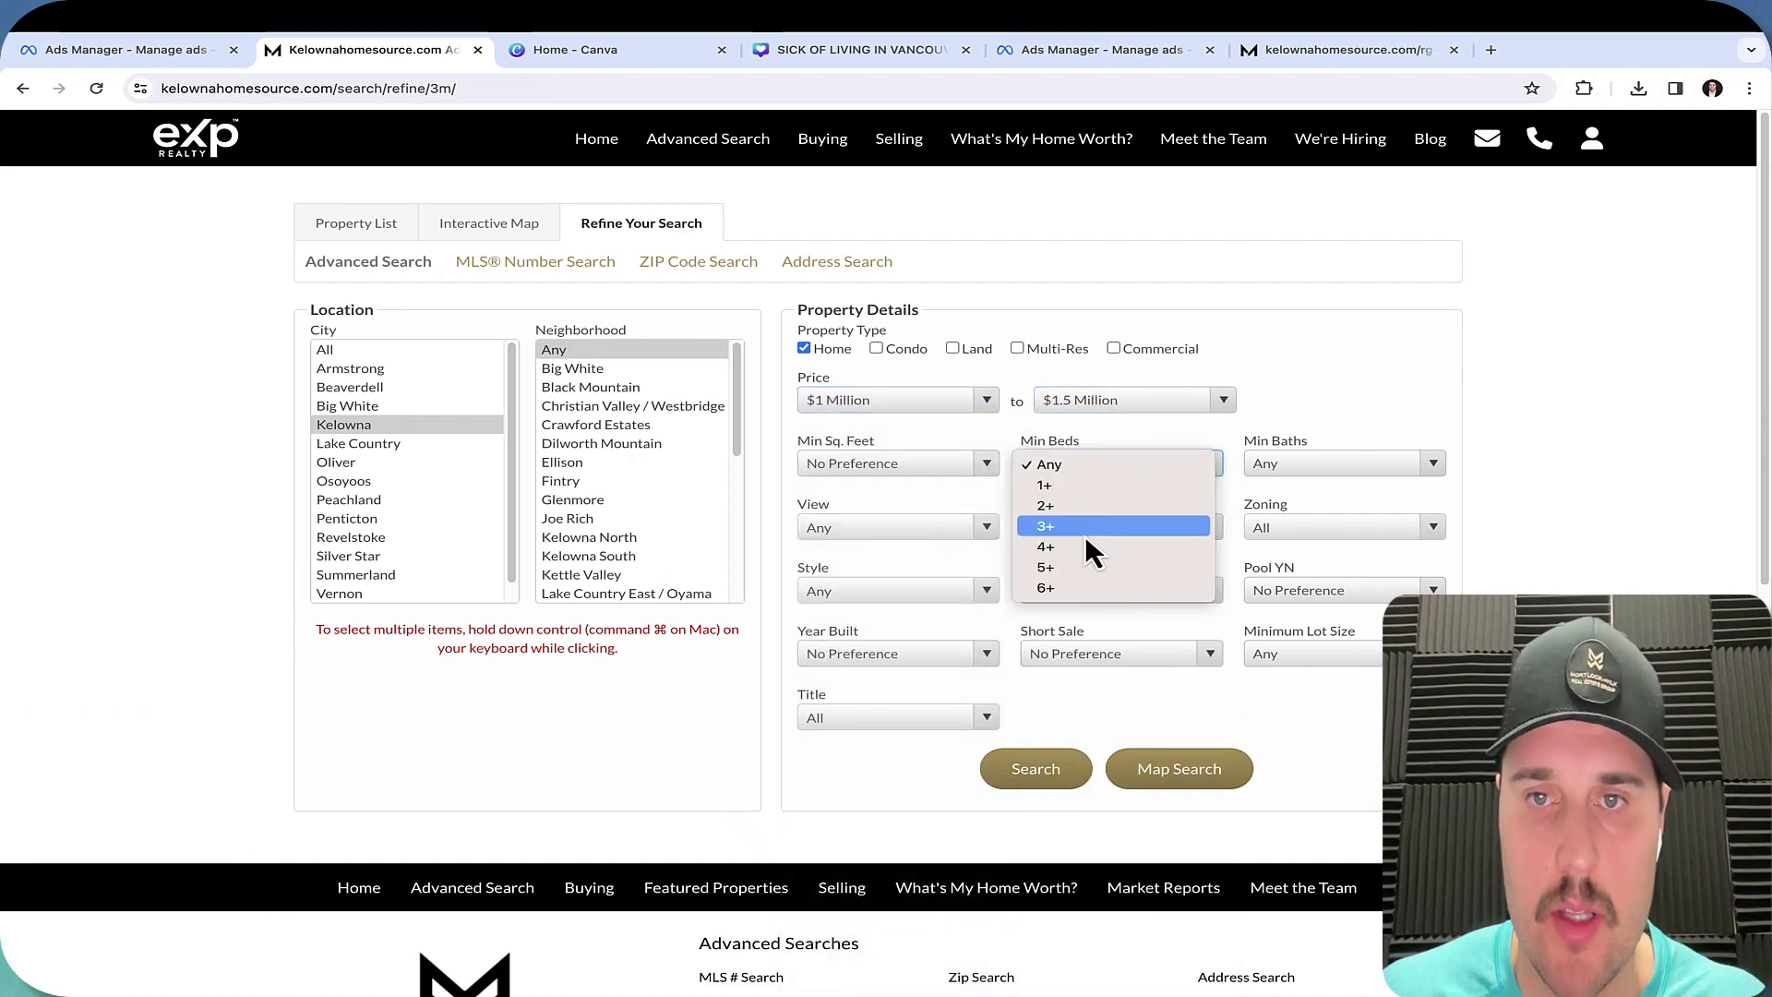
{"action": "left_click", "coordinate": [1055, 546]}
{"action": "left_click", "coordinate": [1412, 466]}
{"action": "left_click", "coordinate": [1283, 546]}
{"action": "left_click", "coordinate": [877, 465]}
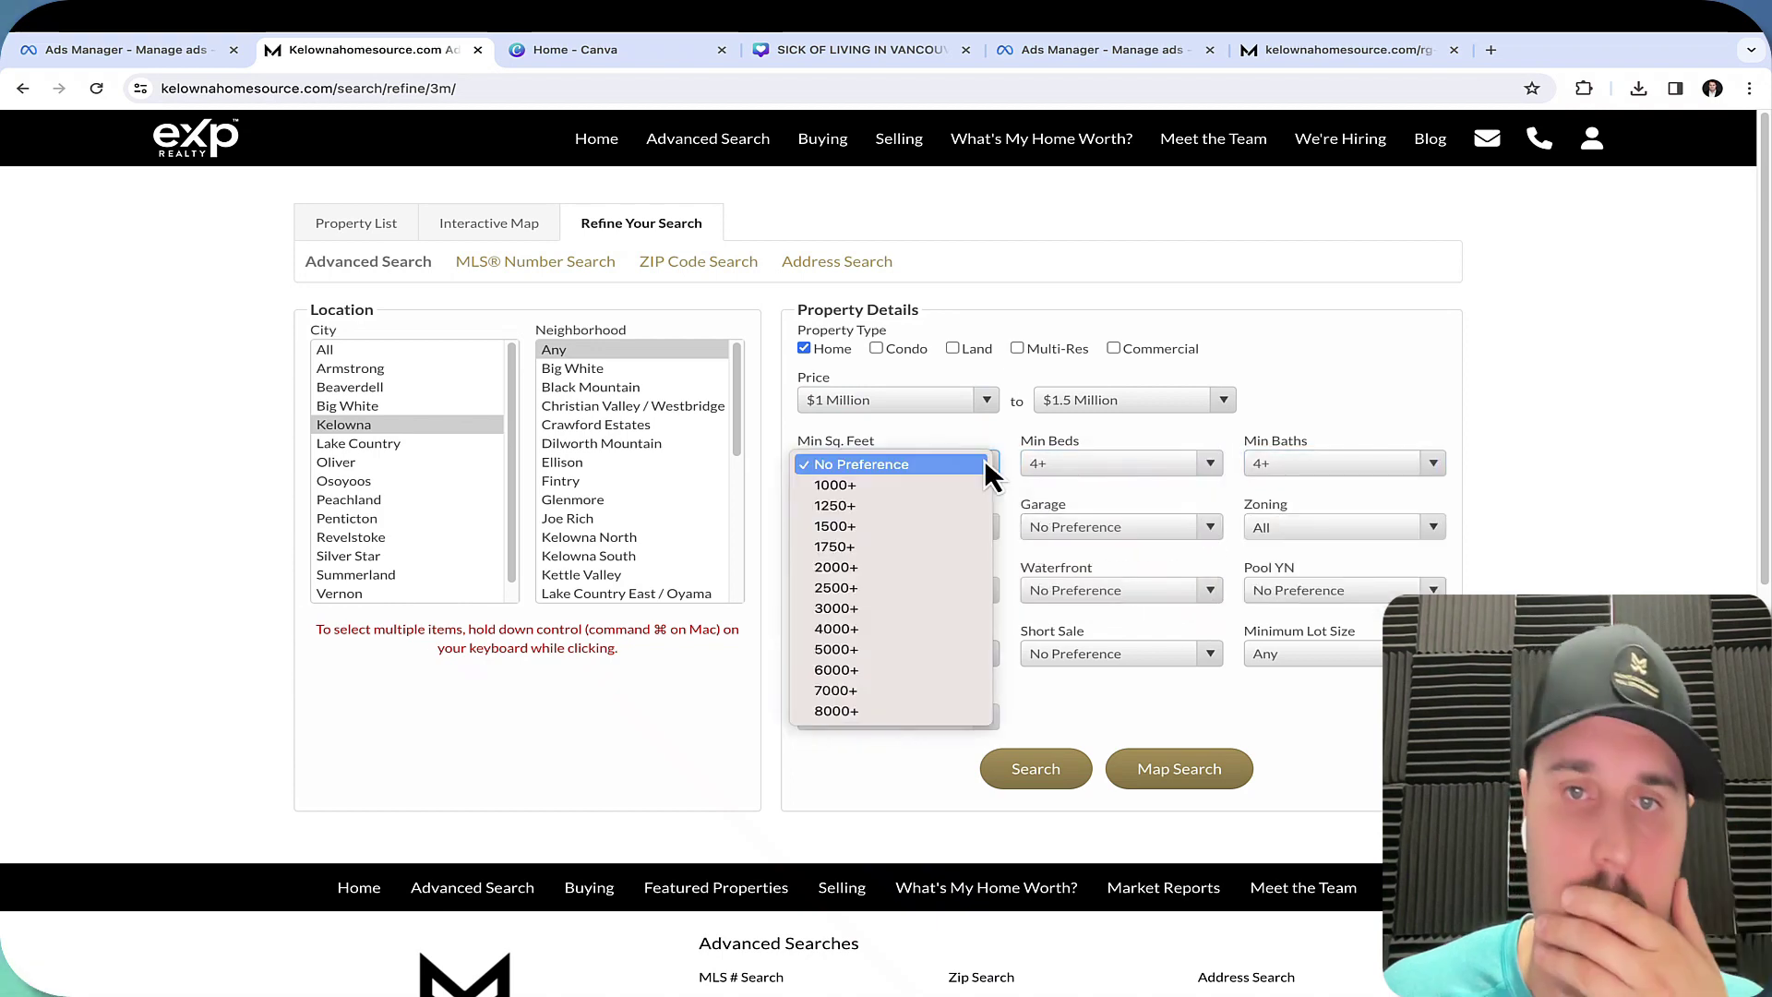
{"action": "left_click", "coordinate": [859, 607]}
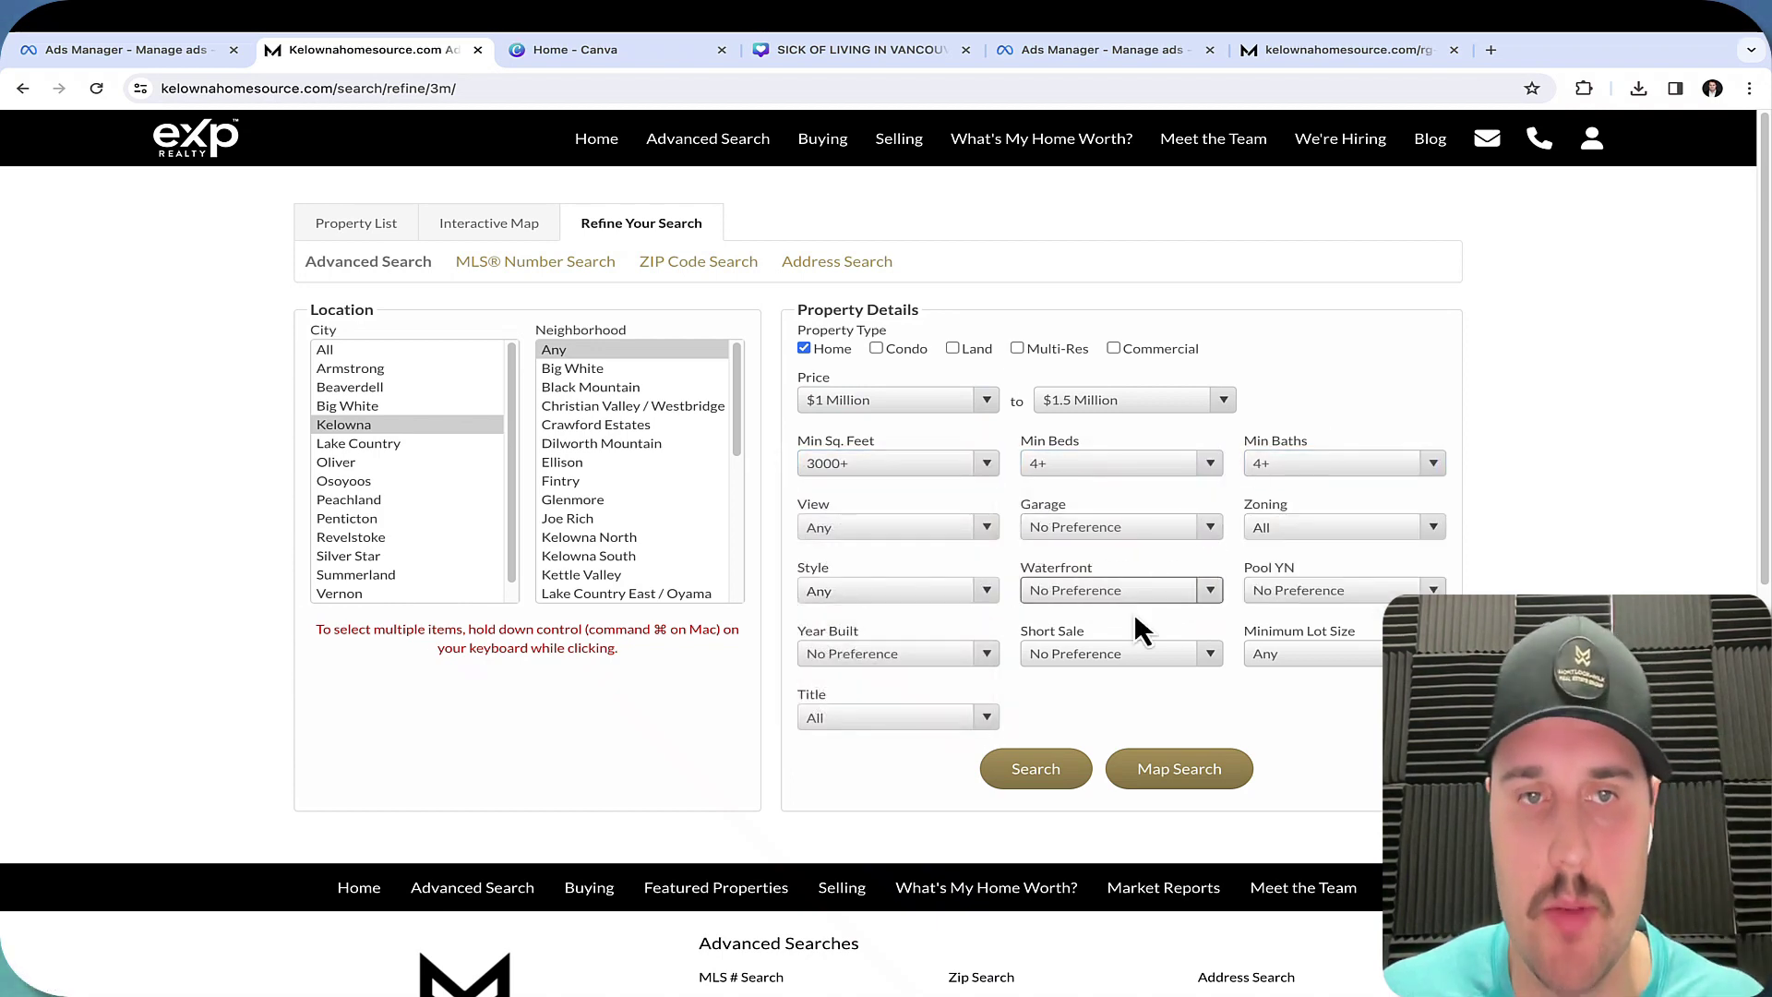
{"action": "left_click", "coordinate": [1055, 780]}
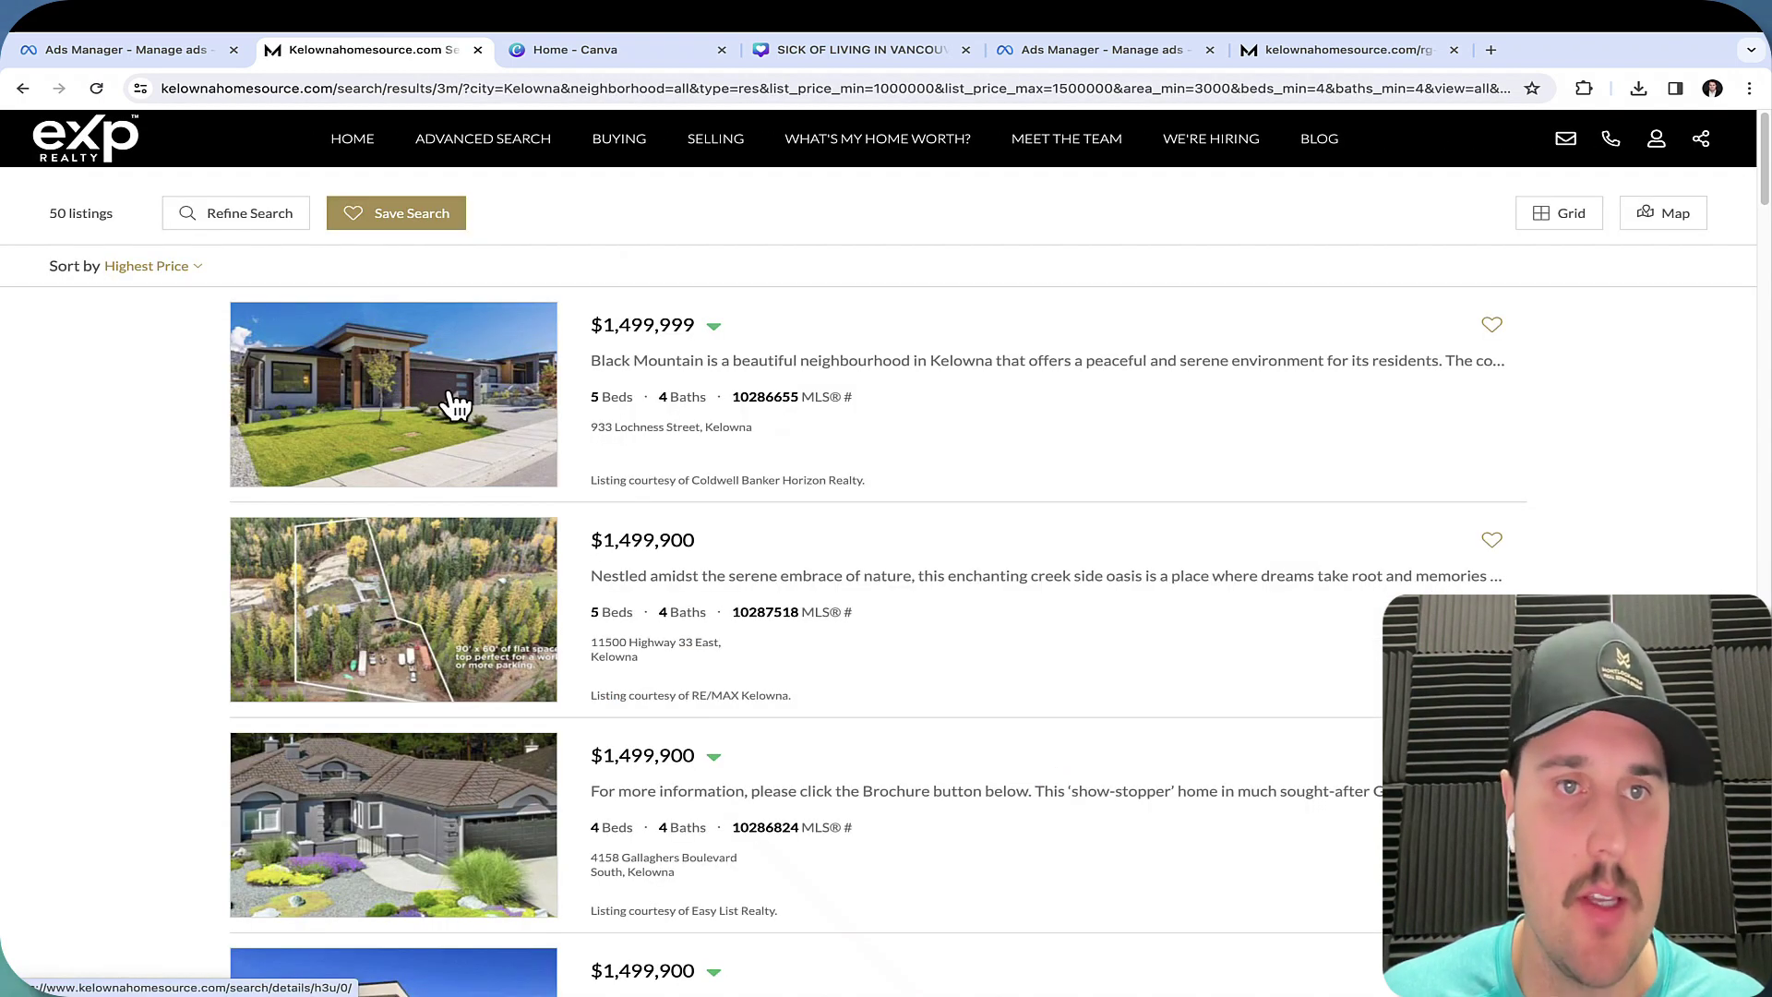
Copy the URL of the listings results page.
{"action": "left_click", "coordinate": [508, 83]}
{"action": "right_click", "coordinate": [508, 88]}
{"action": "left_click", "coordinate": [545, 244]}
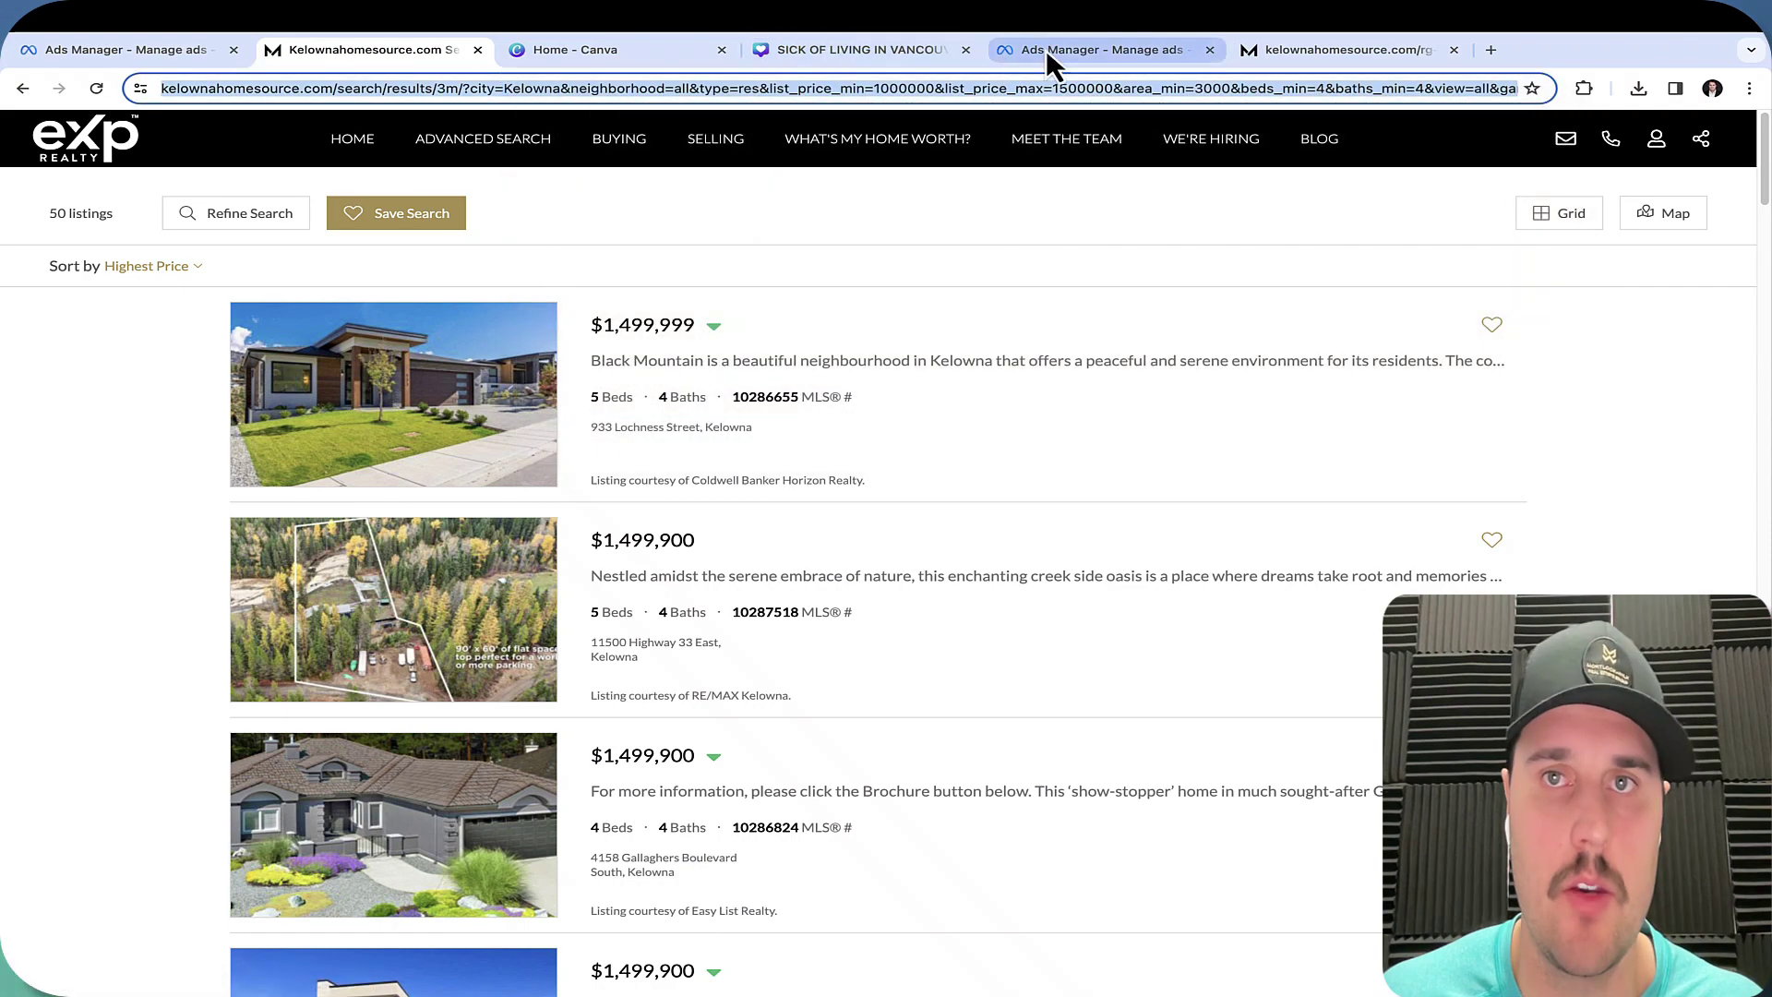
Paste the Kelowna listings URL as the completion link and create the Relocation Vancouver form.
{"action": "left_click", "coordinate": [1052, 52]}
{"action": "right_click", "coordinate": [476, 738]}
{"action": "left_click", "coordinate": [503, 859]}
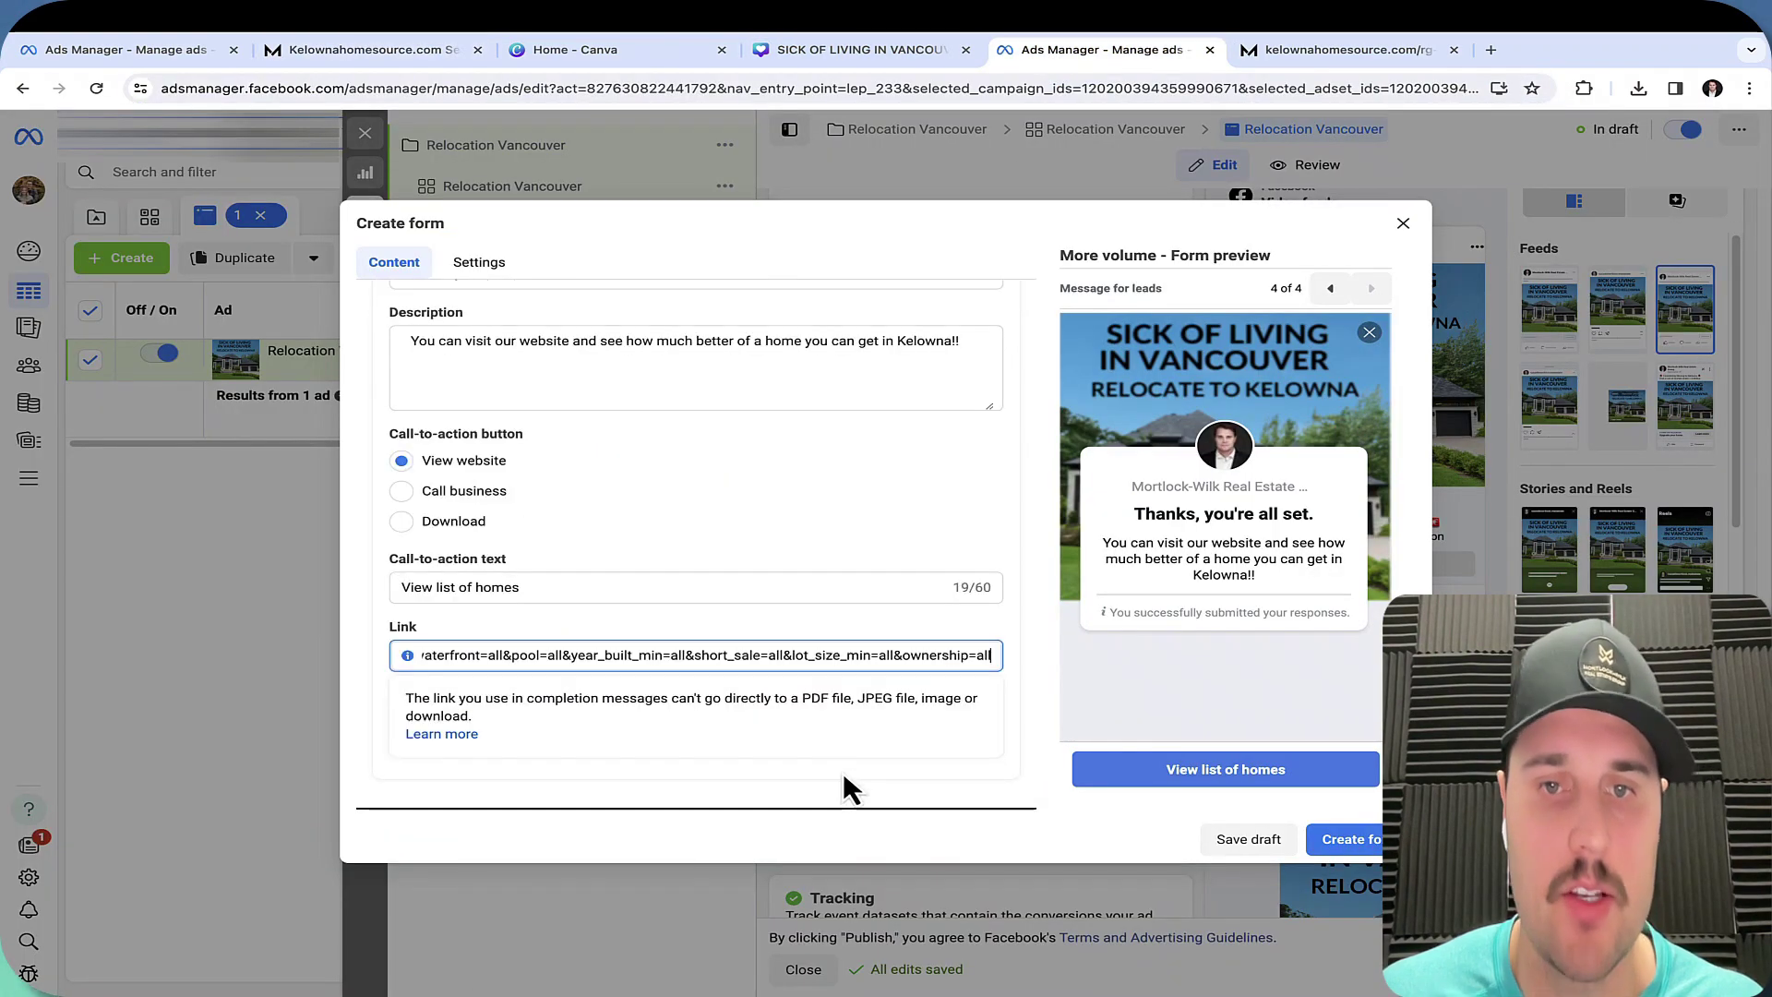
{"action": "left_click", "coordinate": [845, 780]}
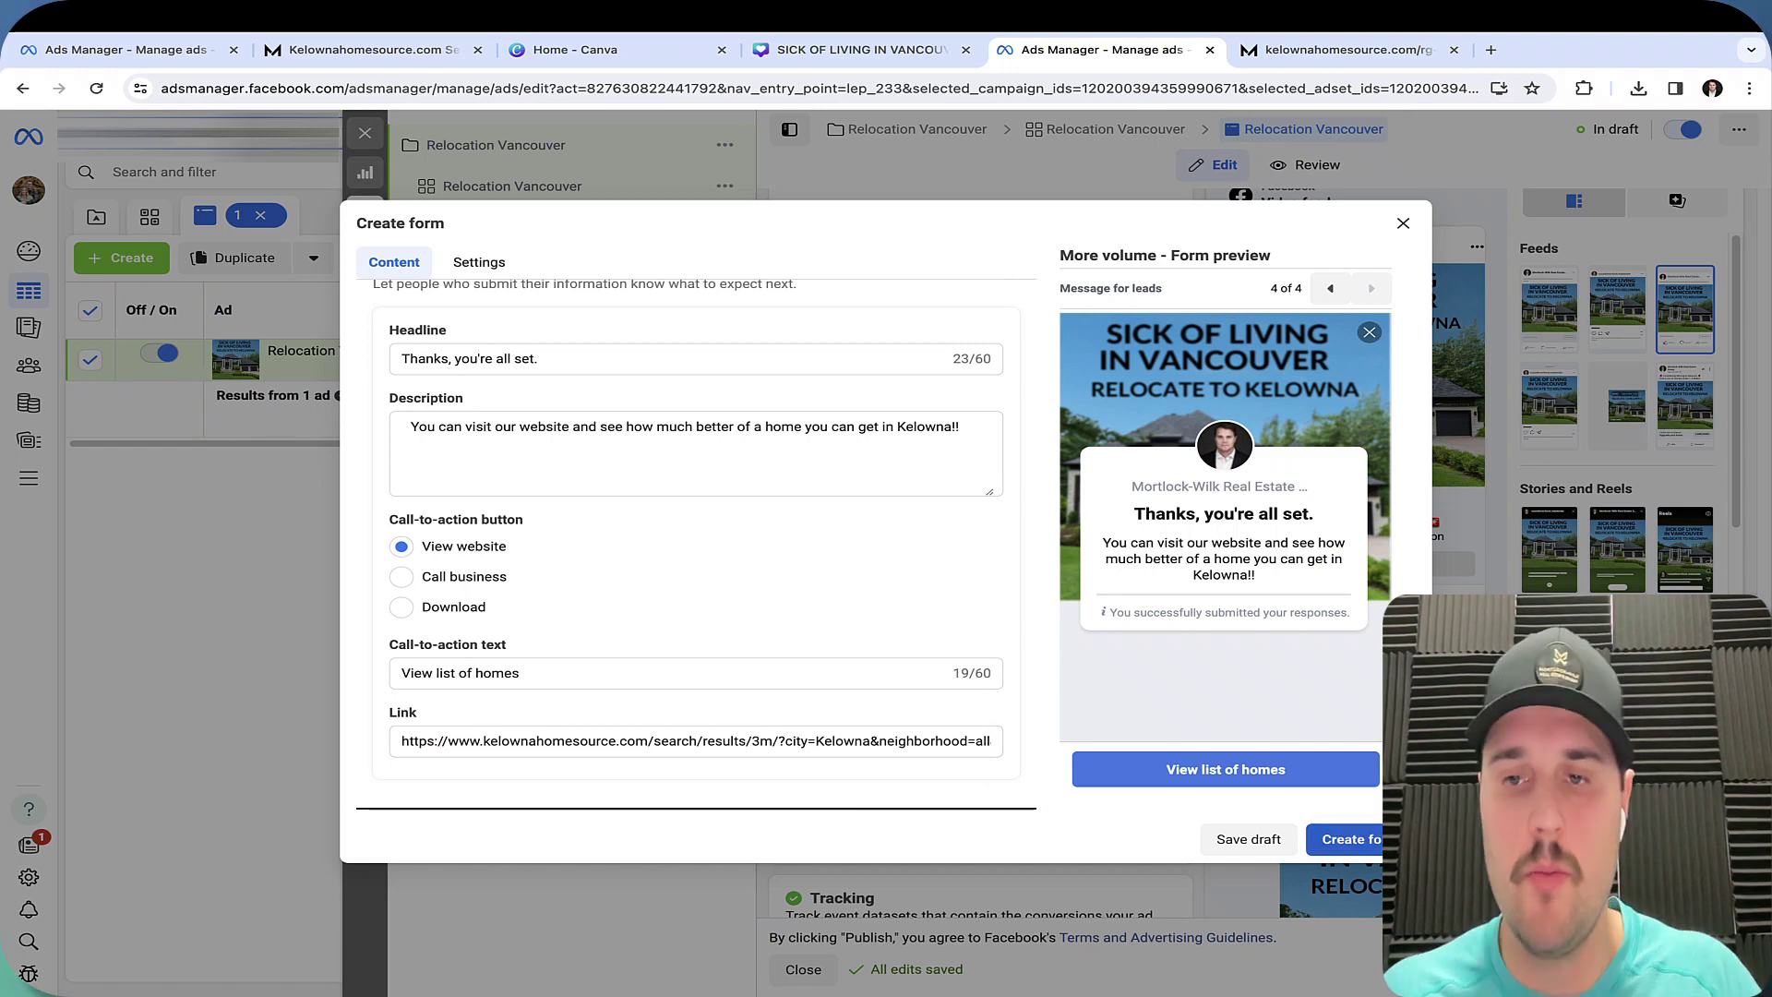
{"action": "left_click", "coordinate": [1348, 840]}
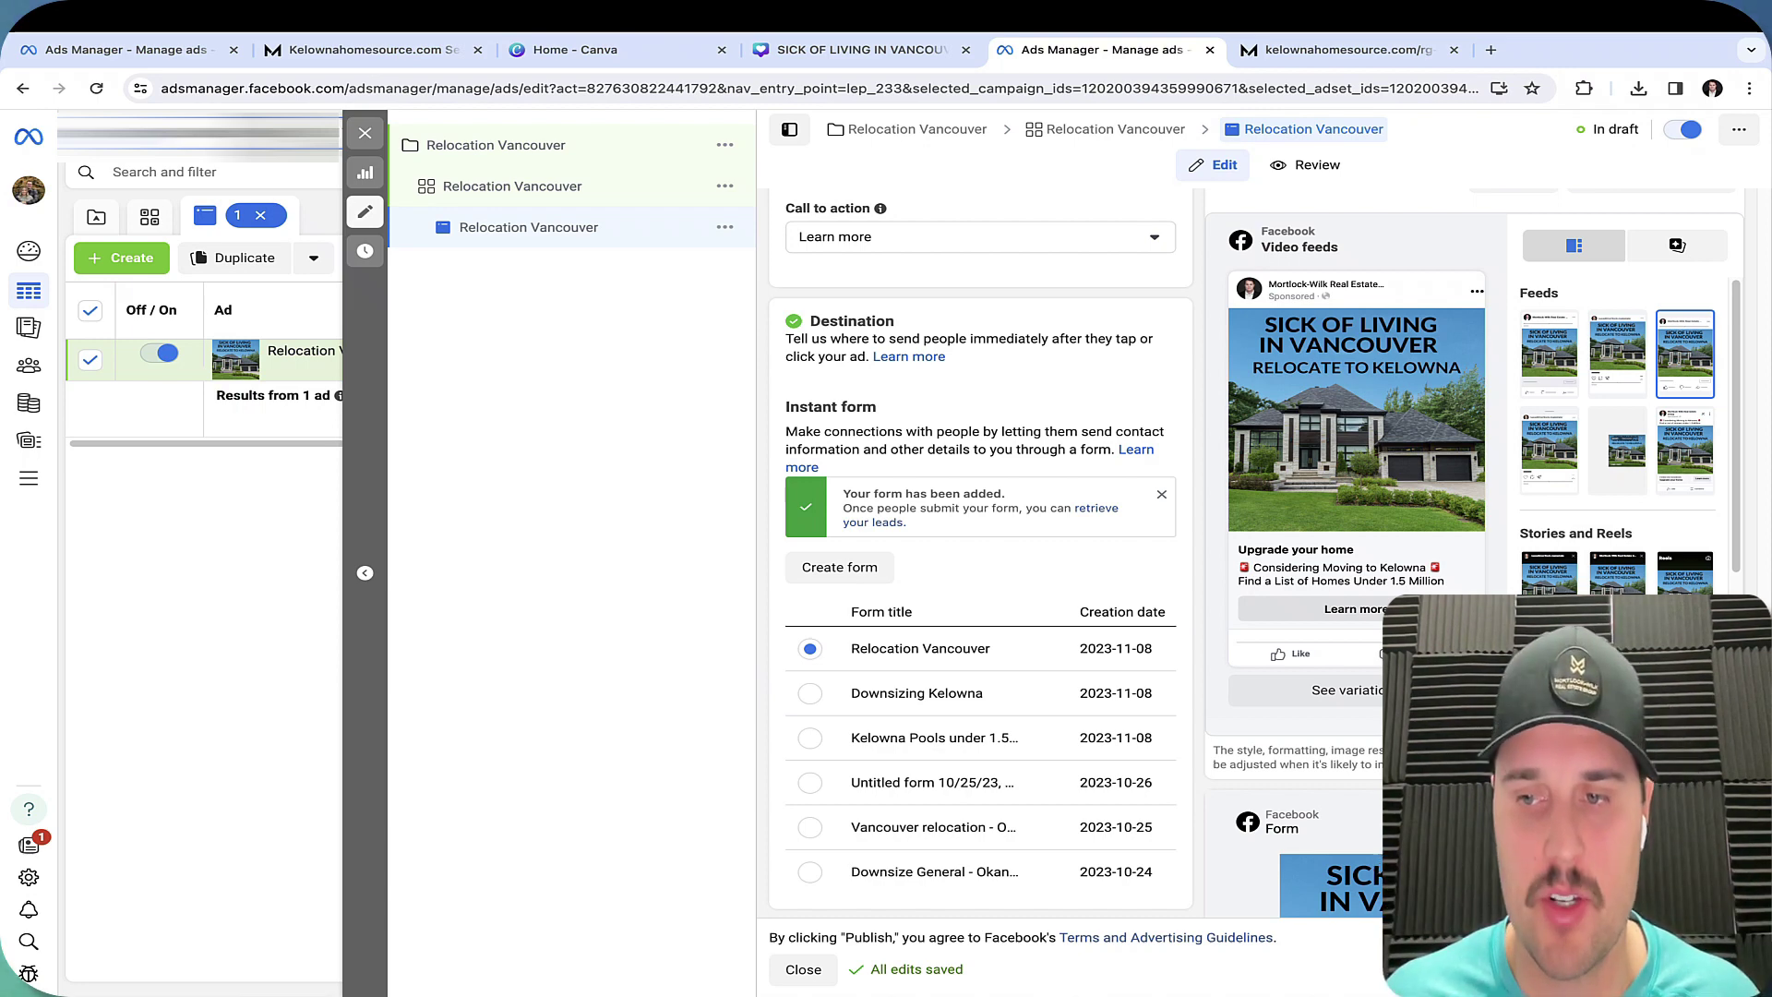
Dismiss the Add payment information dialog.
{"action": "left_click", "coordinate": [1146, 360]}
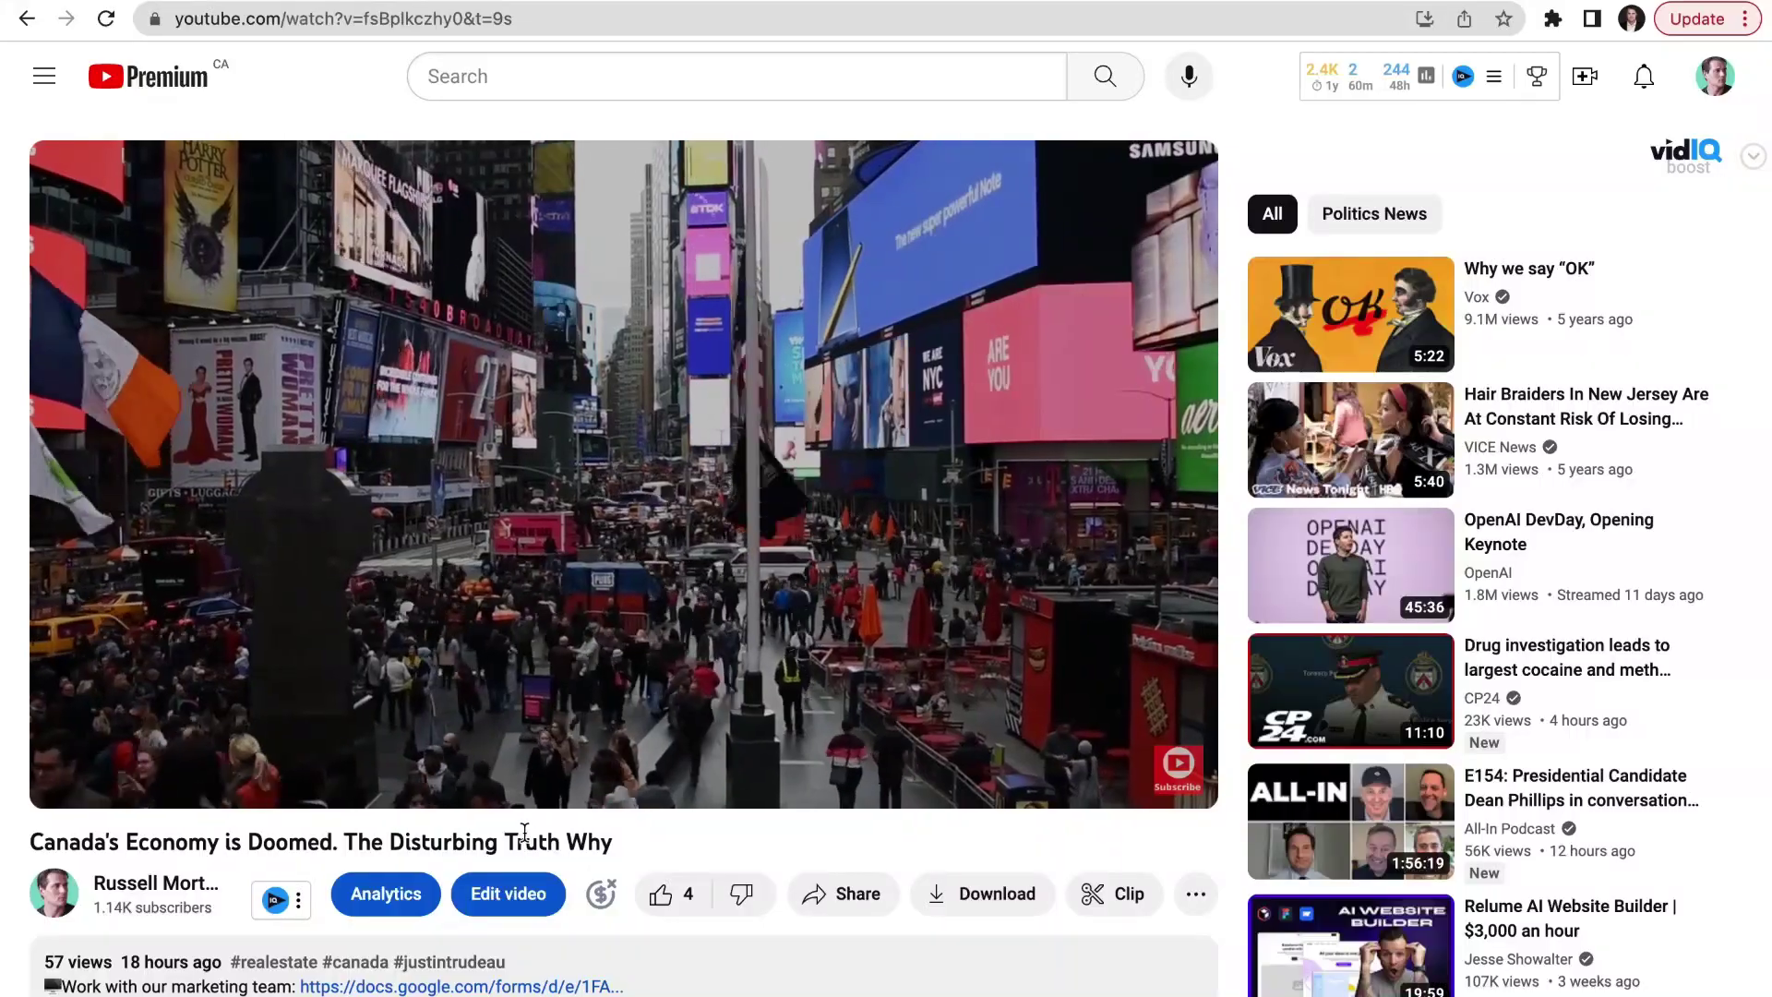
Follow the docs.google.com marketing request form link in the video description.
{"action": "scroll", "coordinate": [524, 833], "scroll_direction": "down", "scroll_amount": 3}
{"action": "left_click", "coordinate": [441, 699]}
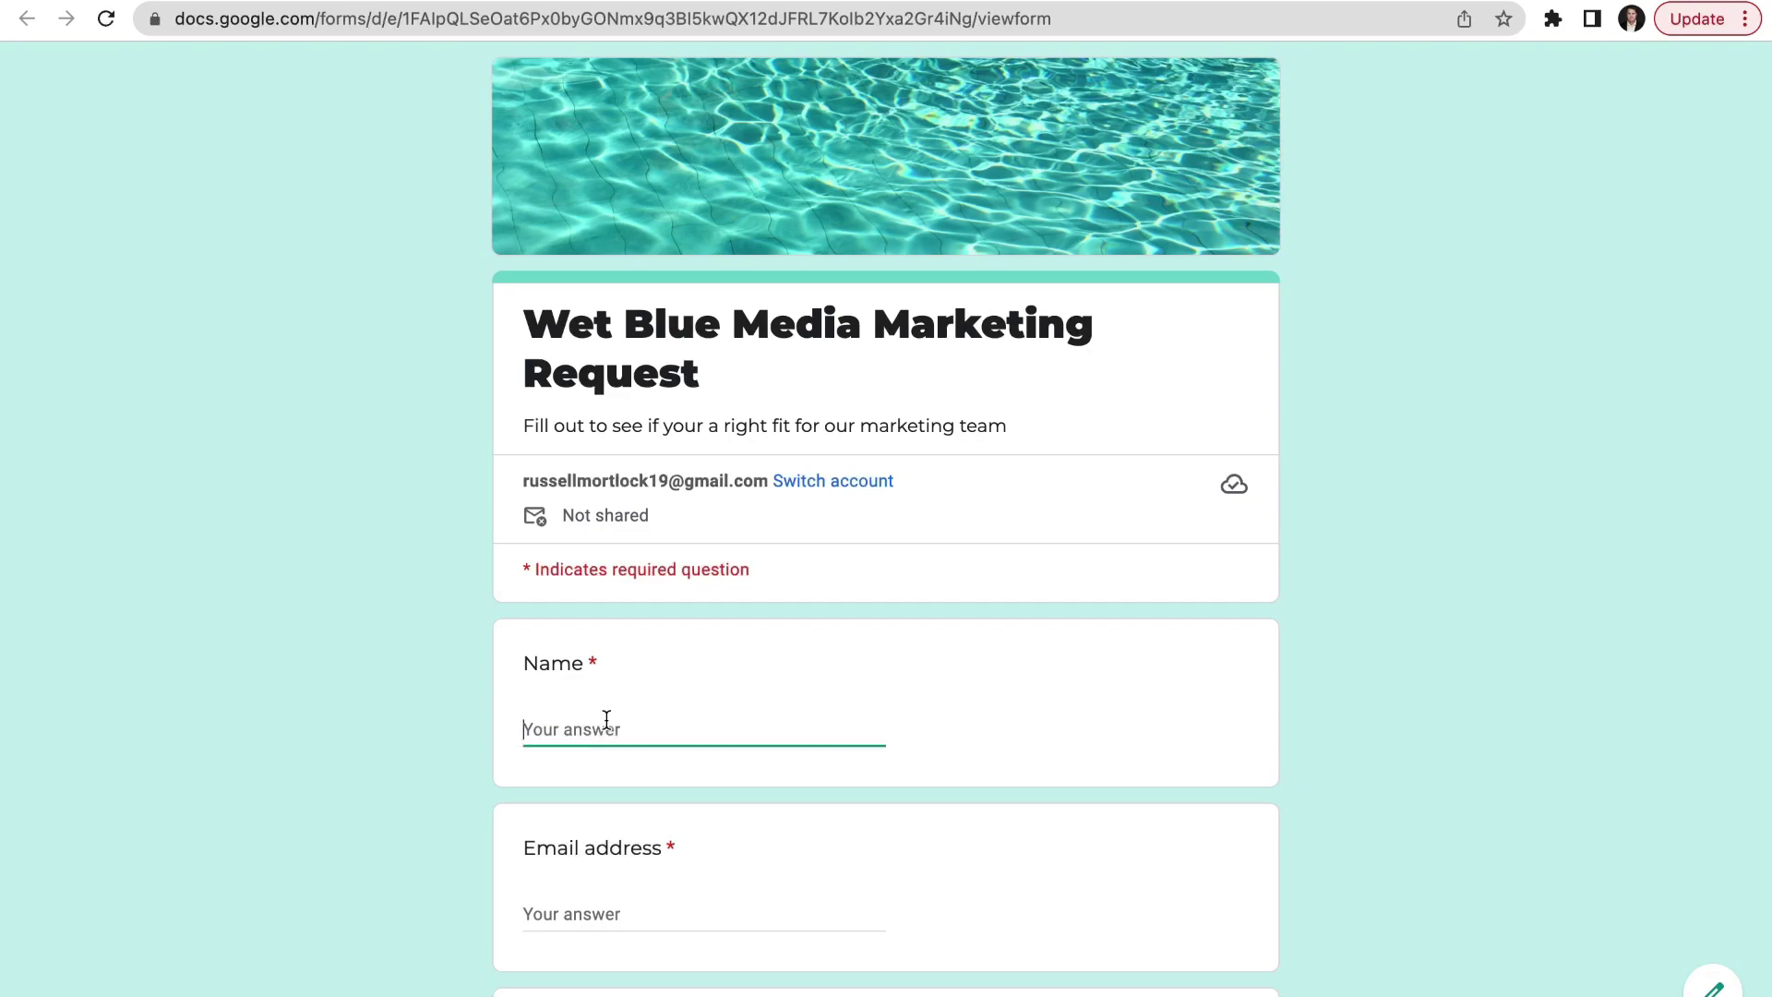